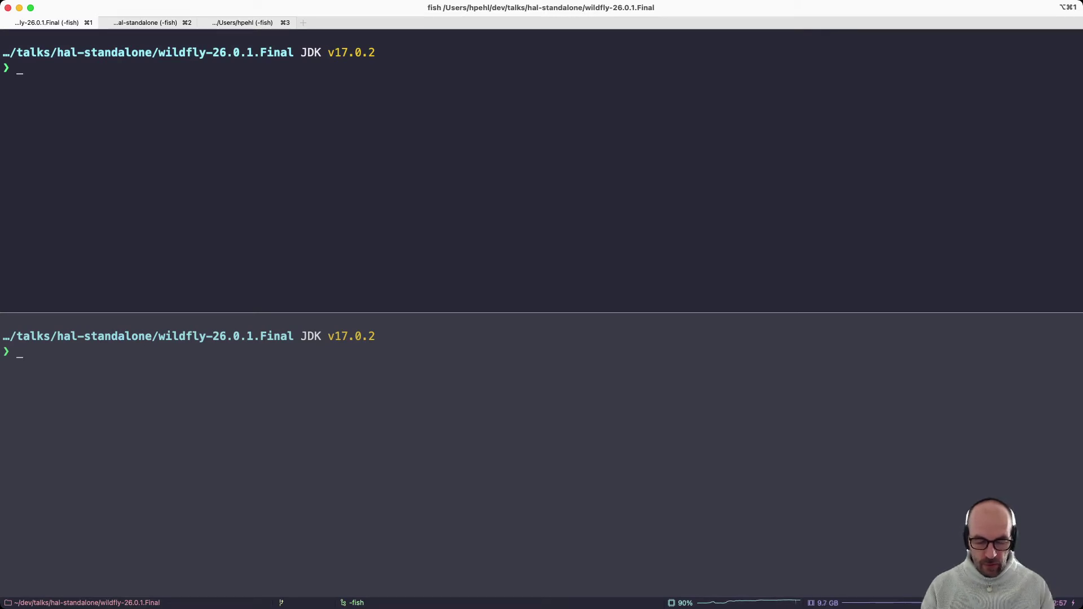
# - Start the WildFly server by running bin/standalone.sh from the wildfly-26.0.1.Final directory
pyautogui.write('bin/s')
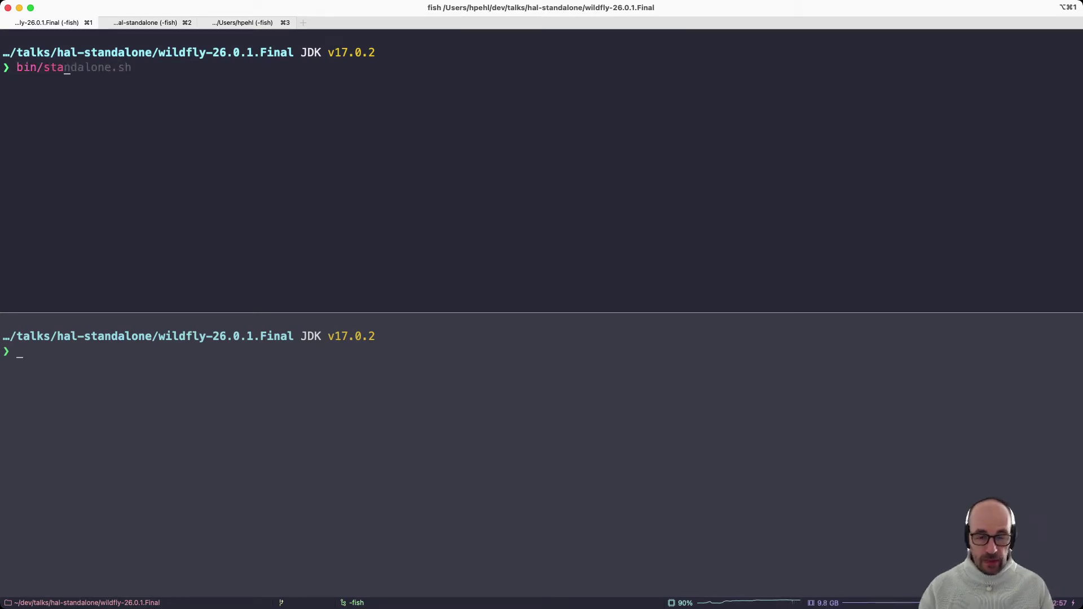
pyautogui.write('ta')
pyautogui.press('Right')
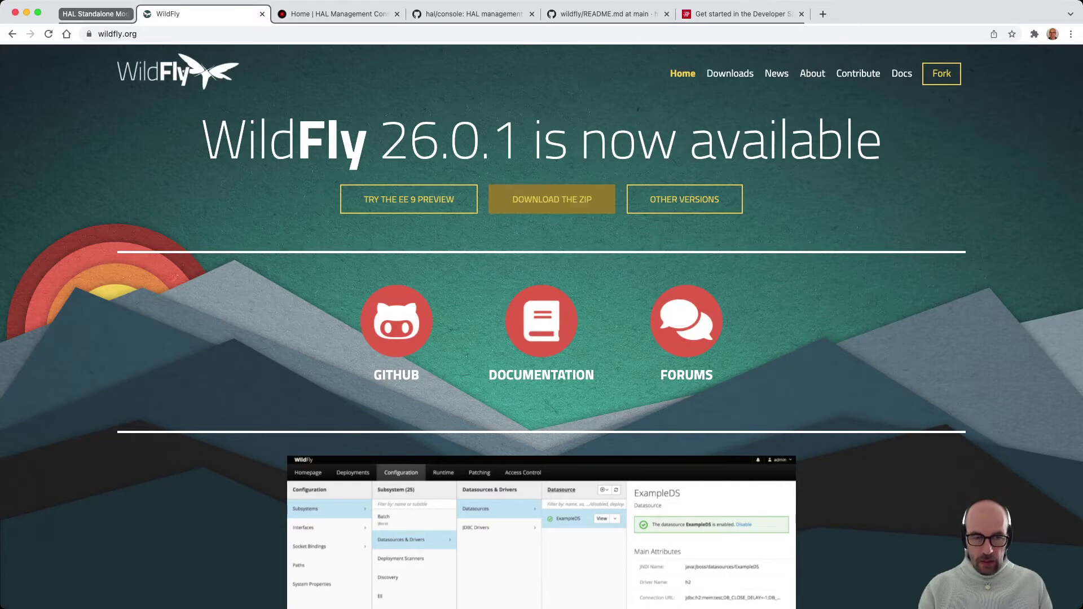
# - Load the server's management console at localhost:9990 in place of the WildFly website
pyautogui.press('super+l')
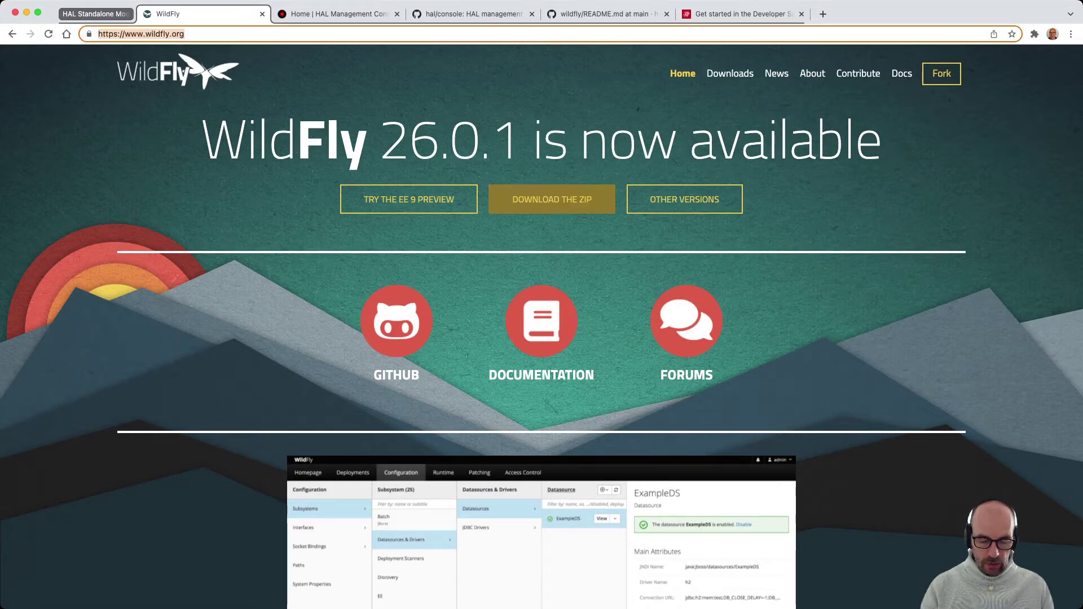
pyautogui.write('localhost')
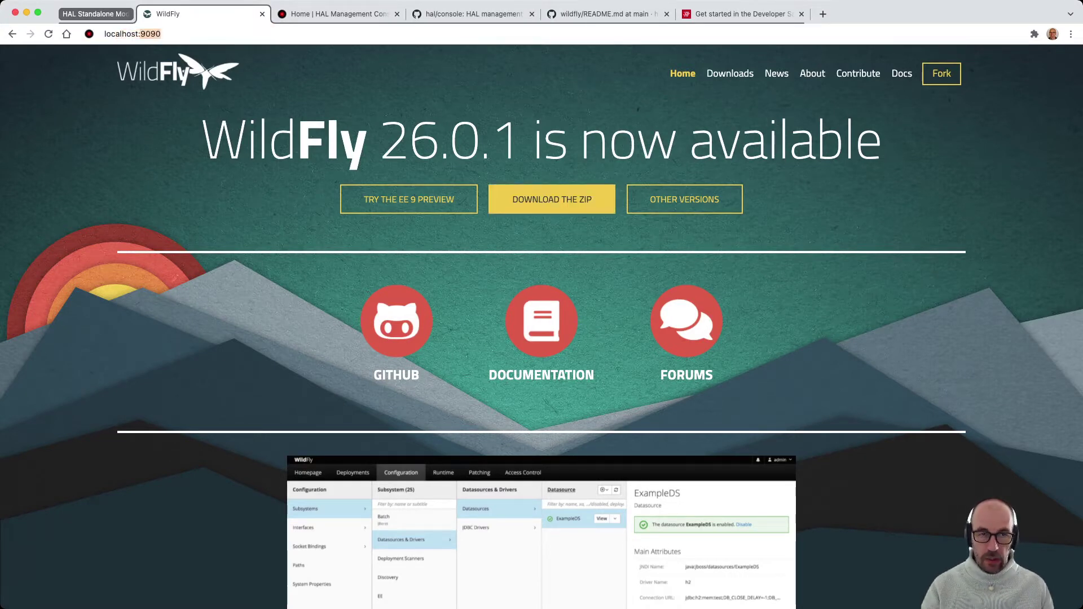
pyautogui.write(':9990')
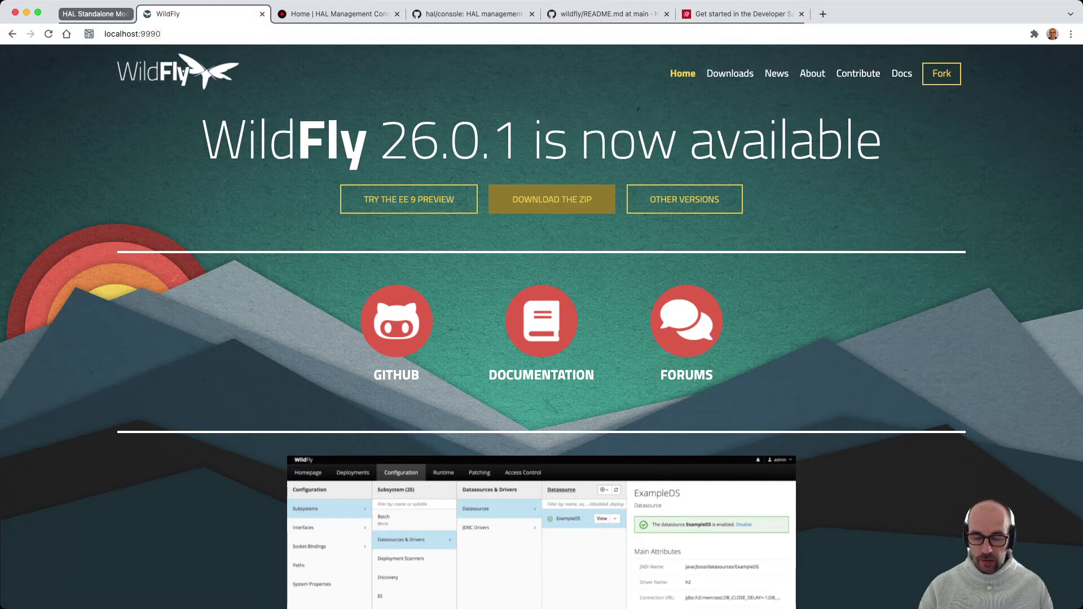
pyautogui.press('Return')
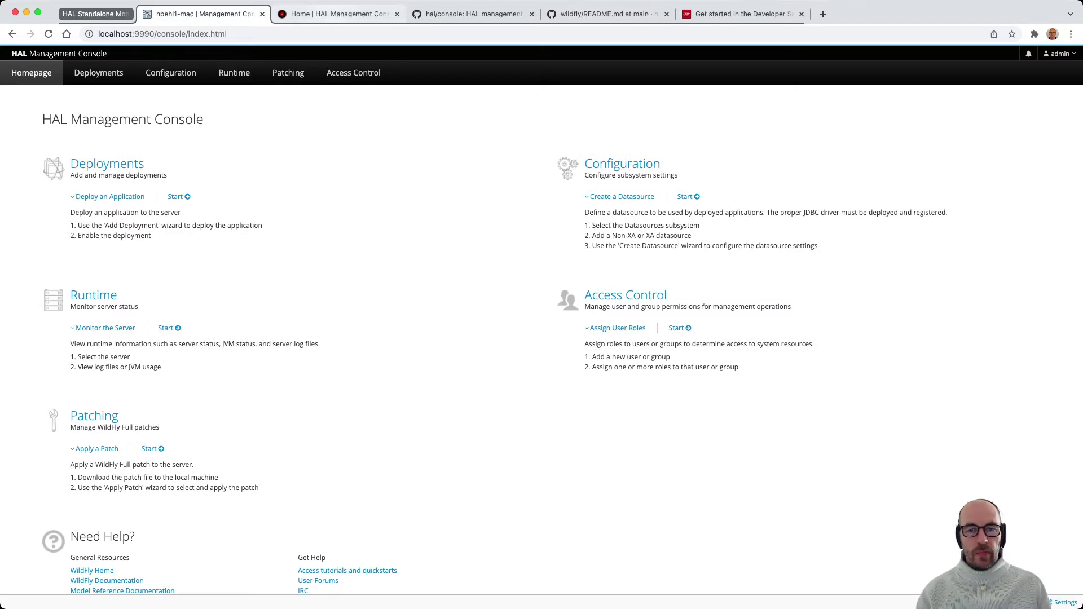
# - Open the HAL website's Get Started documentation and go to its Native Binary section
pyautogui.click(340, 14)
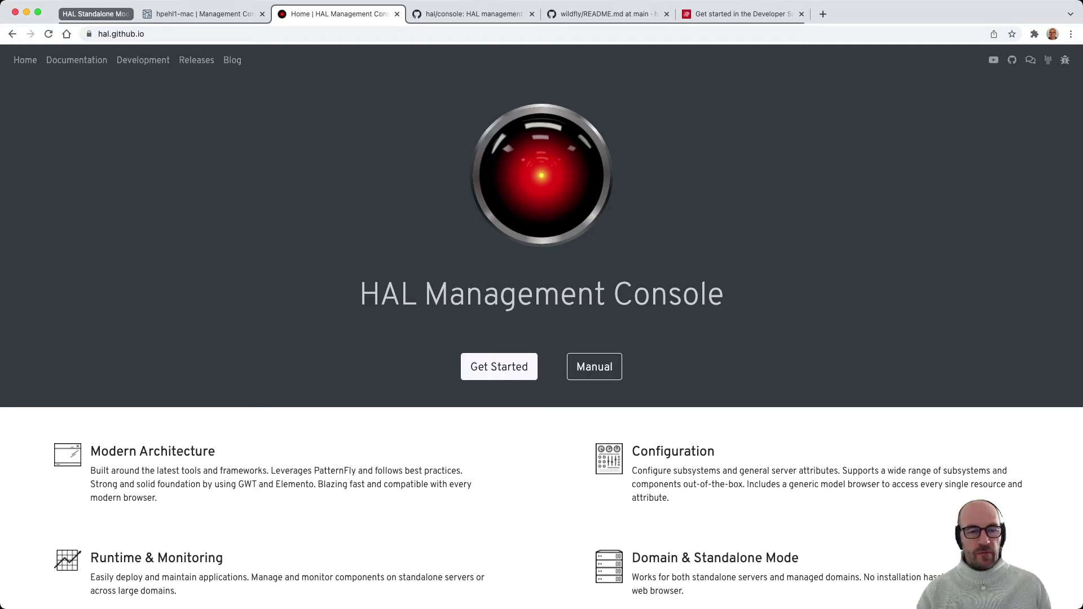
pyautogui.click(499, 366)
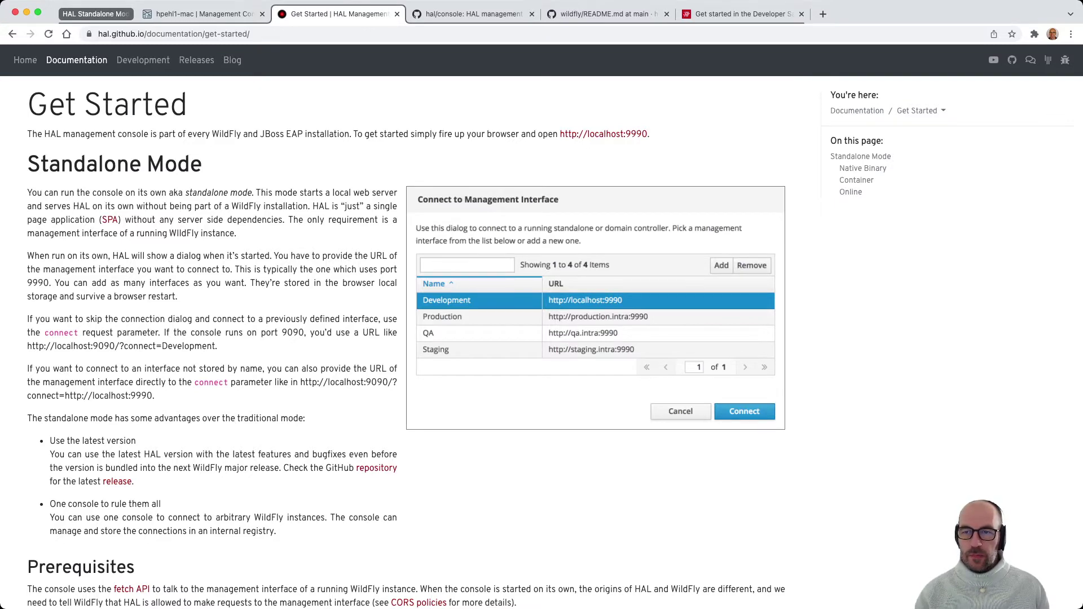
pyautogui.click(862, 168)
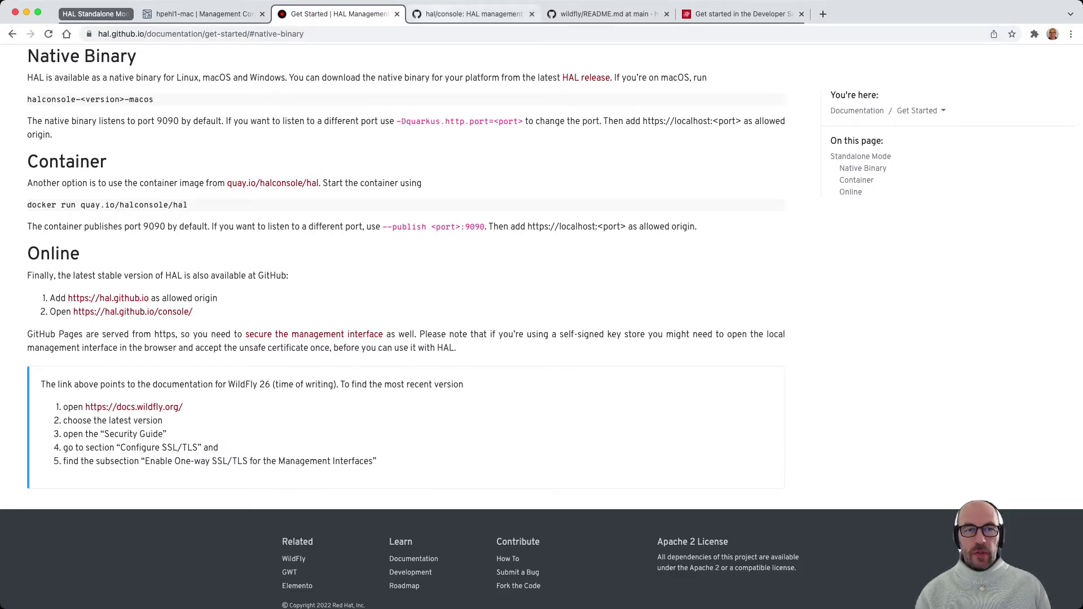
# - Look through the HAL 3.5.11.Final release page on GitHub down to its downloadable assets
pyautogui.click(473, 14)
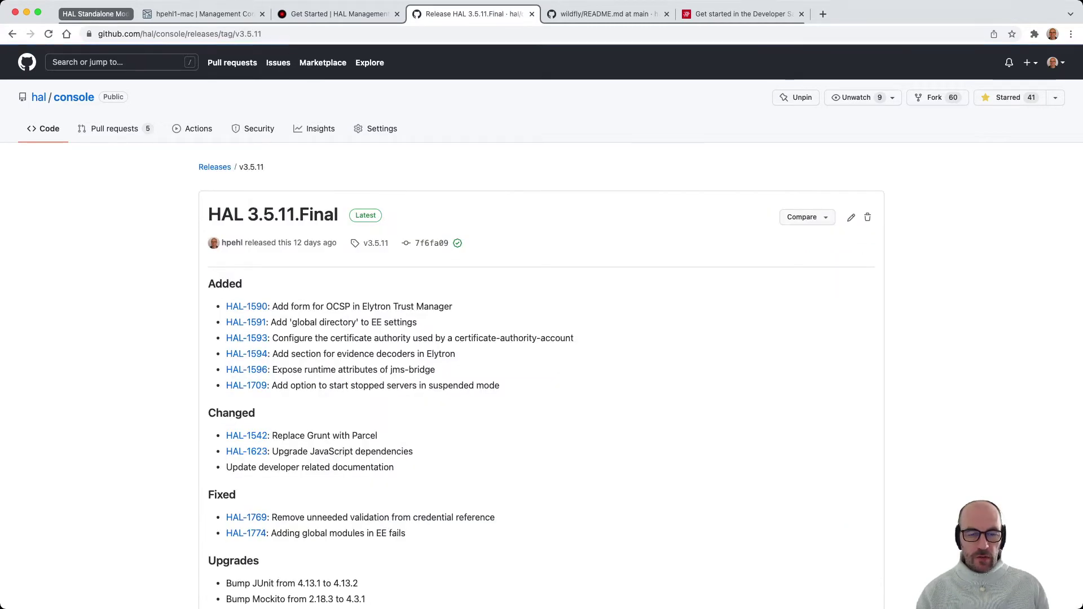
pyautogui.scroll(-4, 542, 327)
pyautogui.scroll(-3, 542, 327)
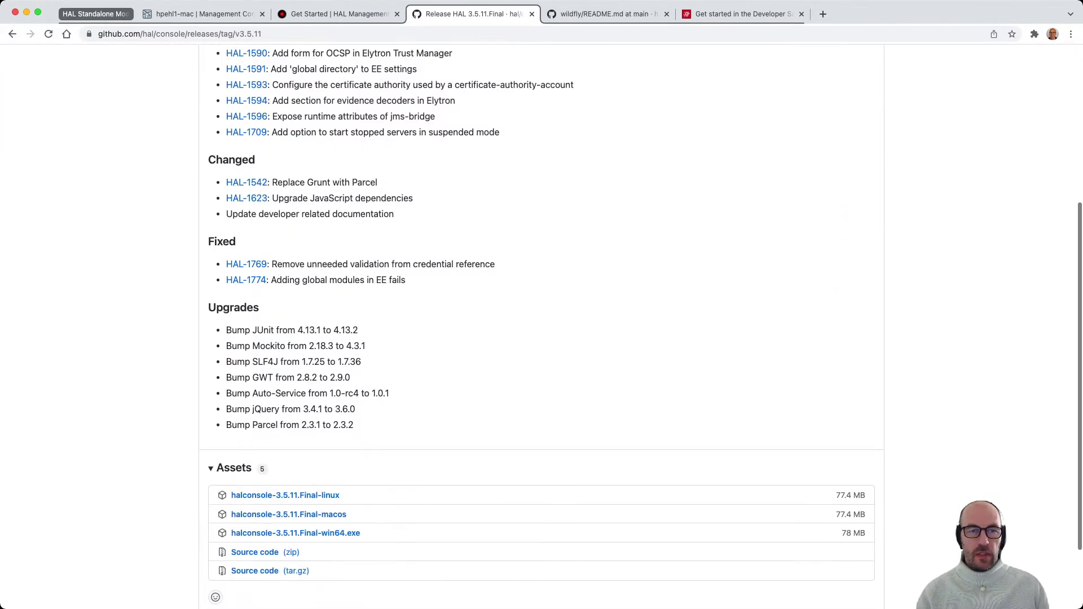
pyautogui.scroll(-1, 287, 485)
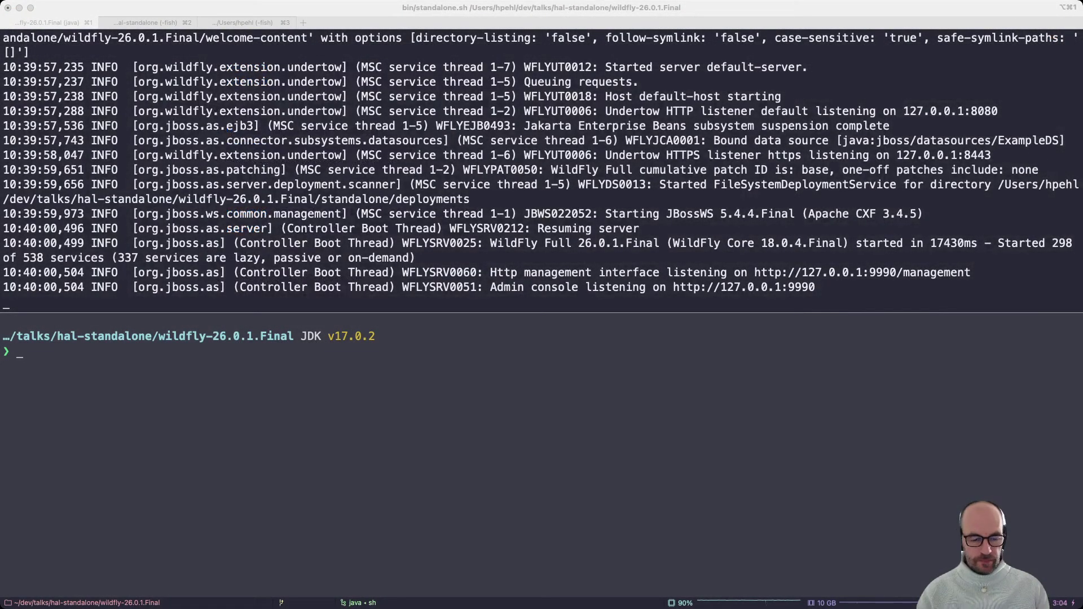
# - Switch to the terminal and list the files in the hal-standalone directory with the e command
pyautogui.press('super+Tab')
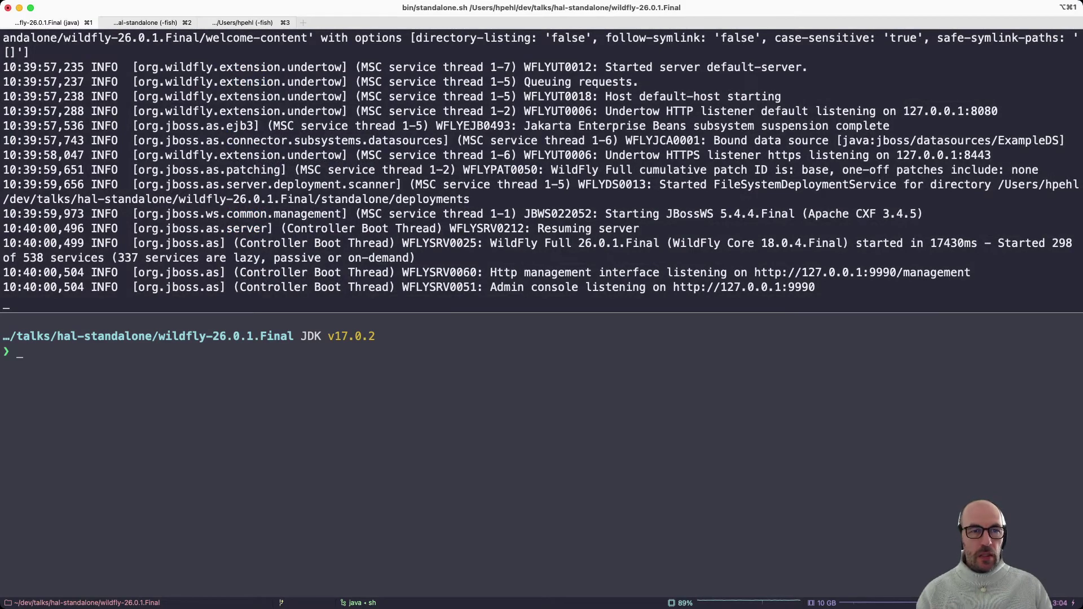
pyautogui.press('super+2')
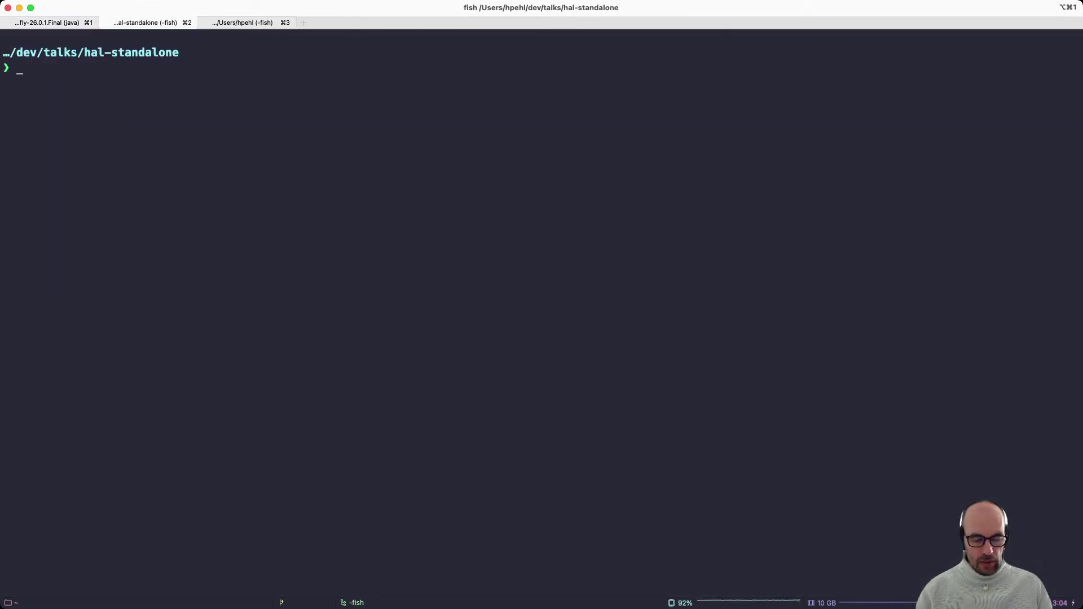
pyautogui.write('e')
pyautogui.press('Return')
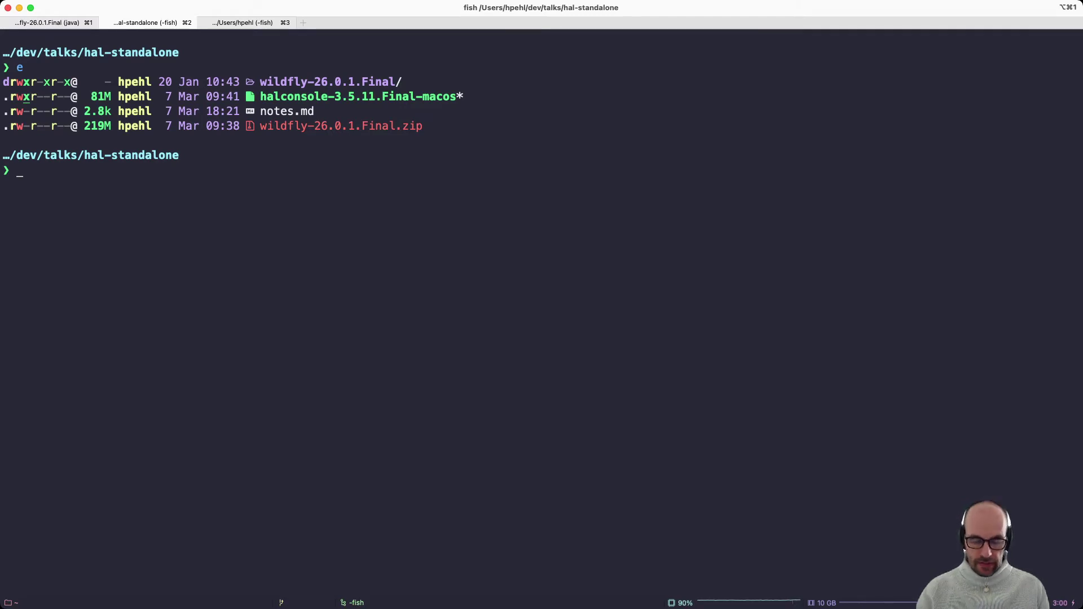
# - Start the standalone HAL console by running ./halconsole-3.5.11.Final-macos
pyautogui.write('./')
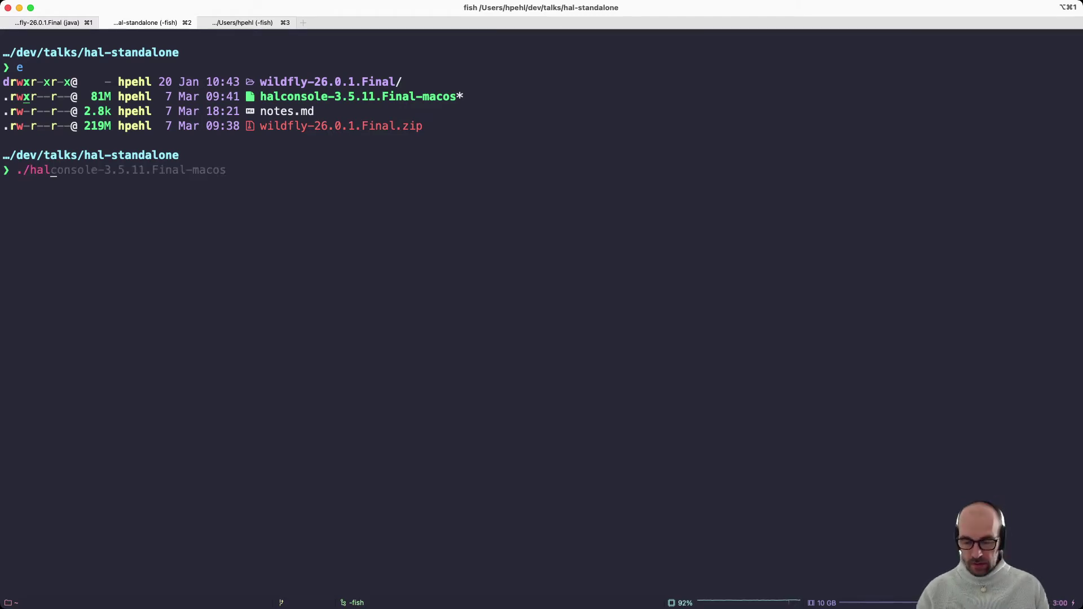
pyautogui.write('hal')
pyautogui.press('Right')
pyautogui.press('Return')
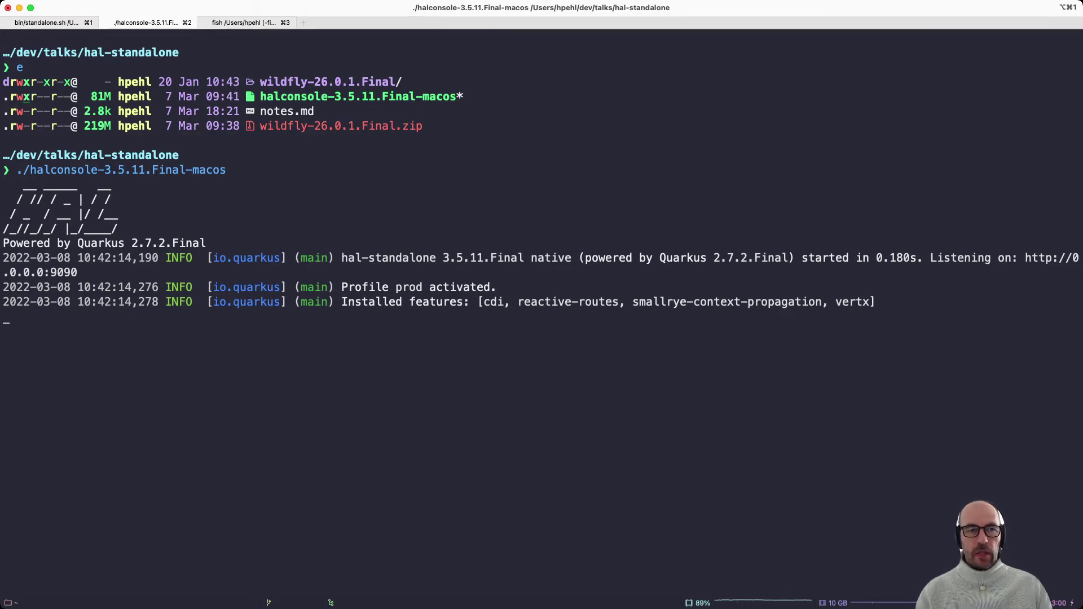
# - In the free shell beside the running WildFly server, connect the management CLI with jboss-cli.sh -c
pyautogui.press('super+1')
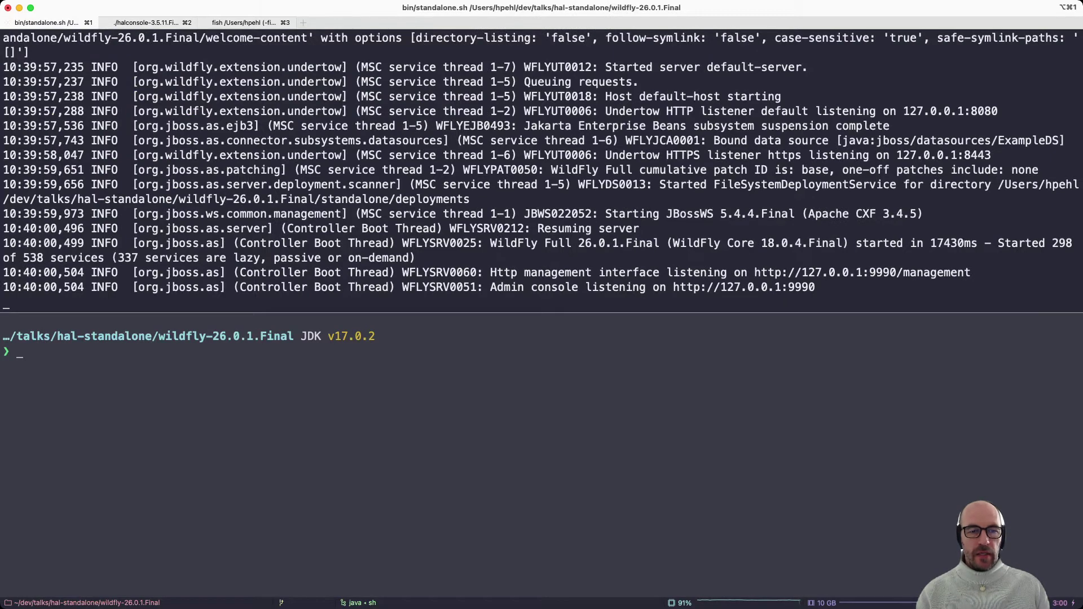
pyautogui.press('super+]')
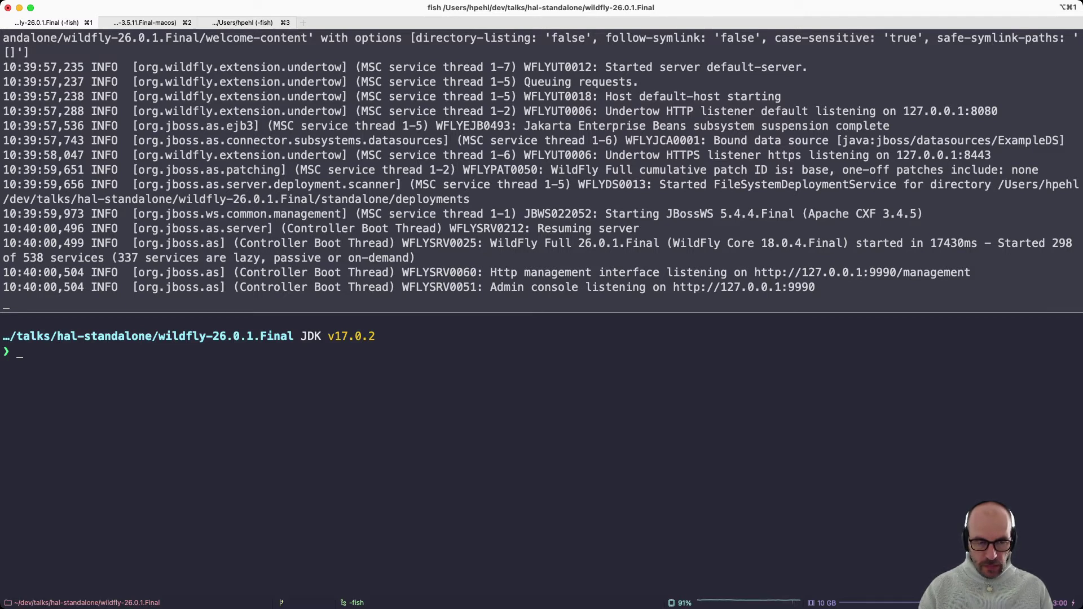
pyautogui.write('jbo')
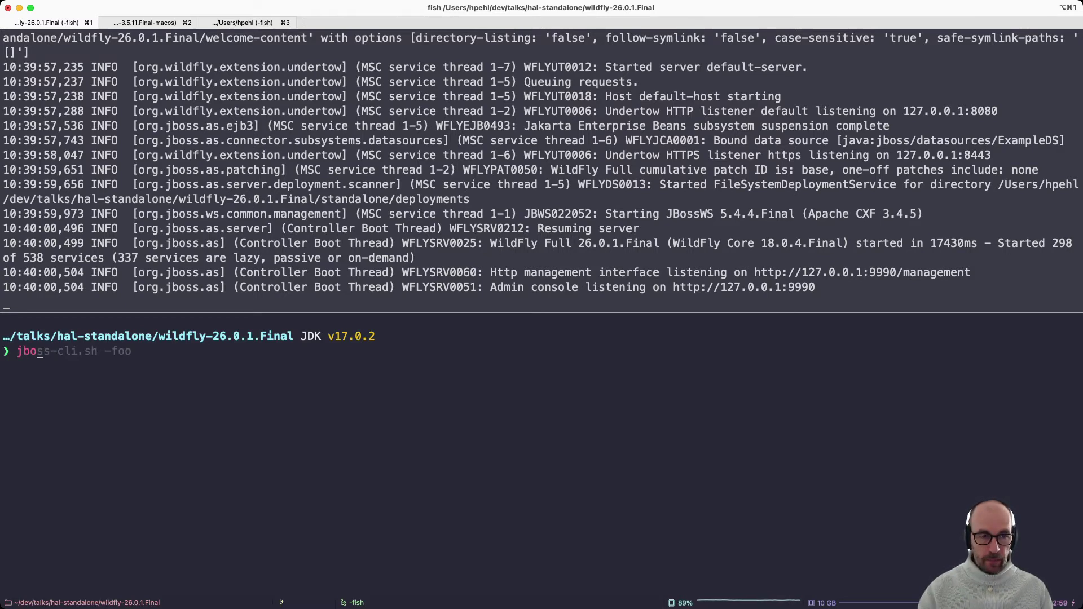
pyautogui.press('Right')
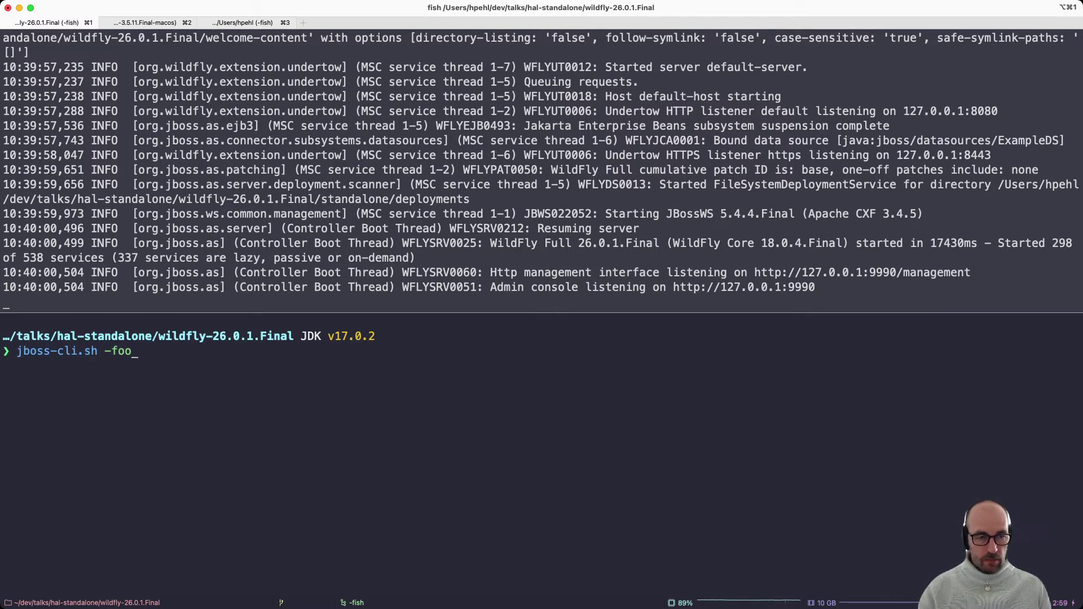
pyautogui.press('BackSpace')
pyautogui.press('BackSpace')
pyautogui.press('BackSpace')
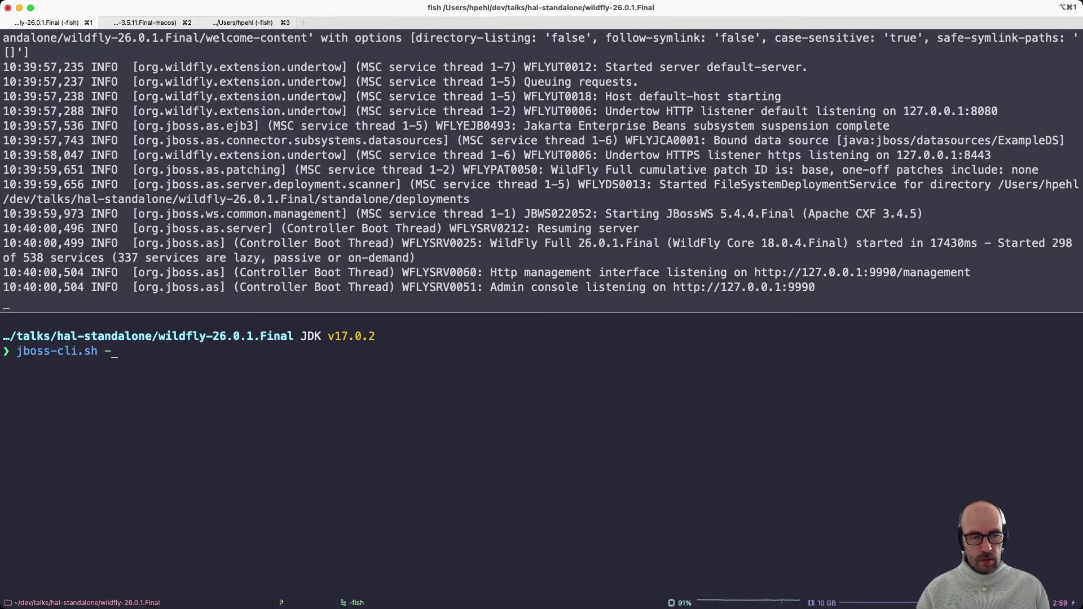
pyautogui.write('c')
pyautogui.press('Return')
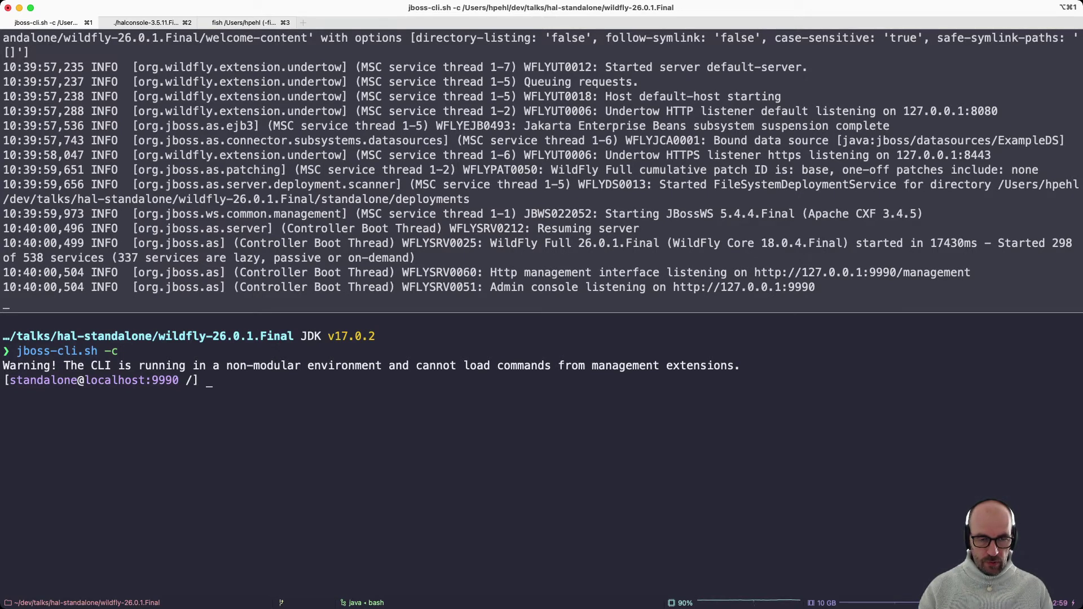
# - Begin a CLI command that addresses /core-service=management/management-interface=http-interface
pyautogui.write('/core')
pyautogui.press('Tab')
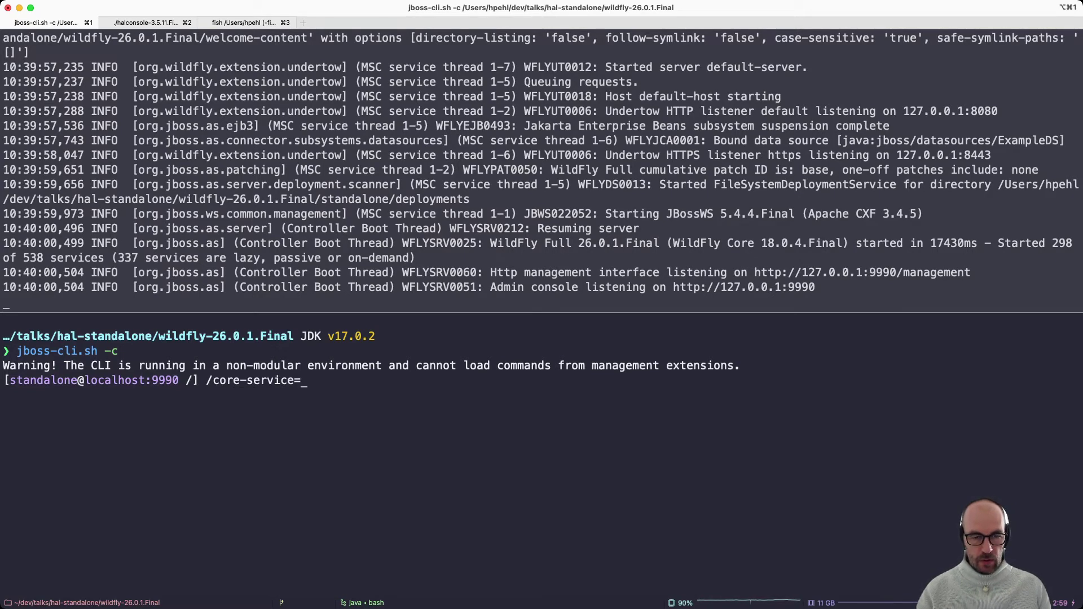
pyautogui.write('ma')
pyautogui.press('Tab')
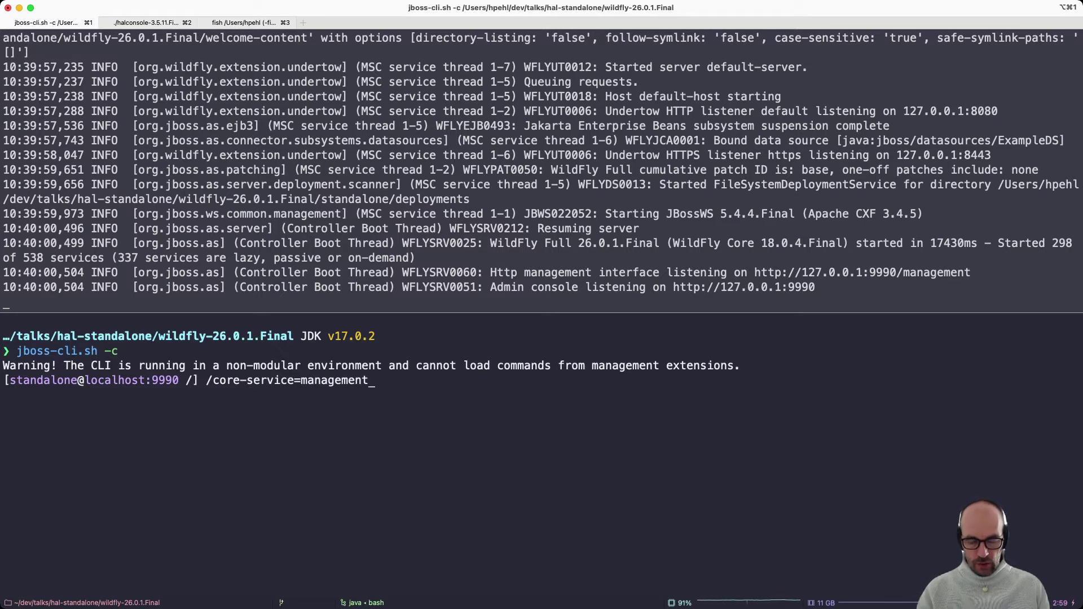
pyautogui.write('/')
pyautogui.write('mana')
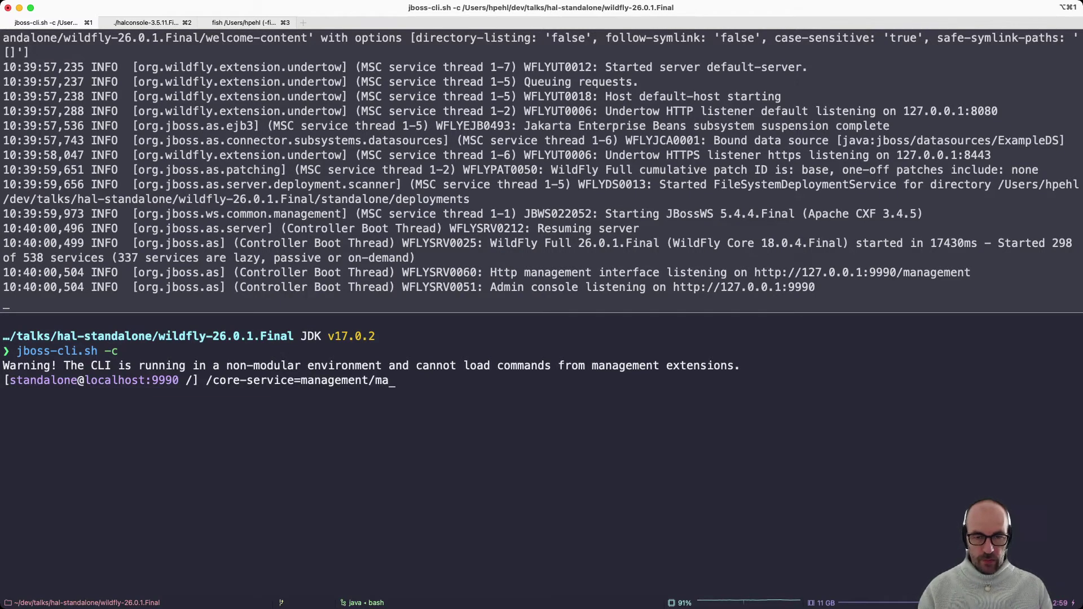
pyautogui.press('Tab')
pyautogui.write('ht')
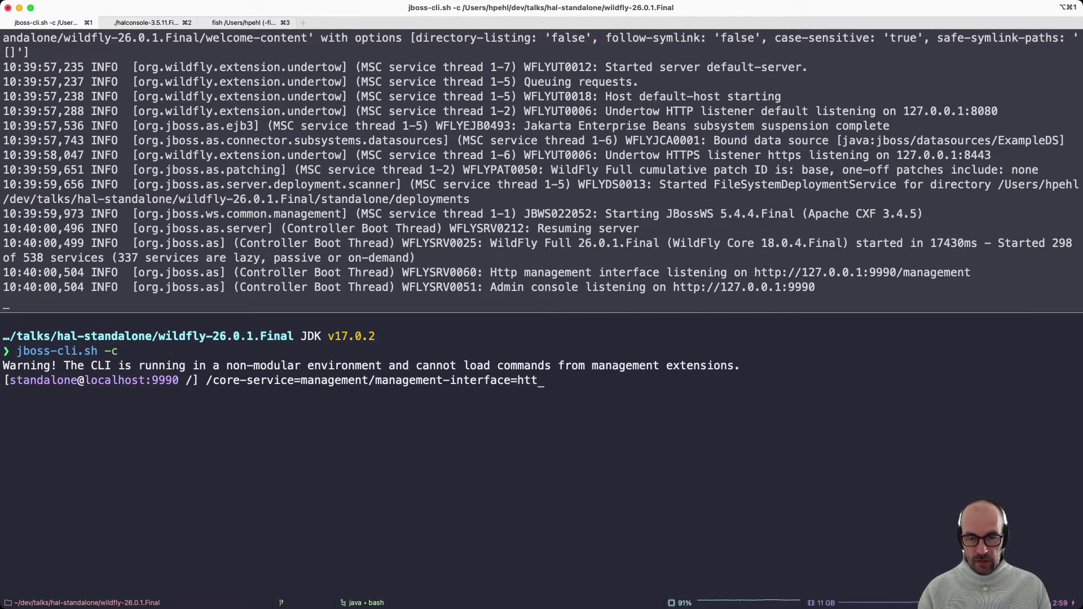
pyautogui.press('Tab')
# - Extend the CLI command with the list-add operation on name=allowed-origins
pyautogui.write('lis')
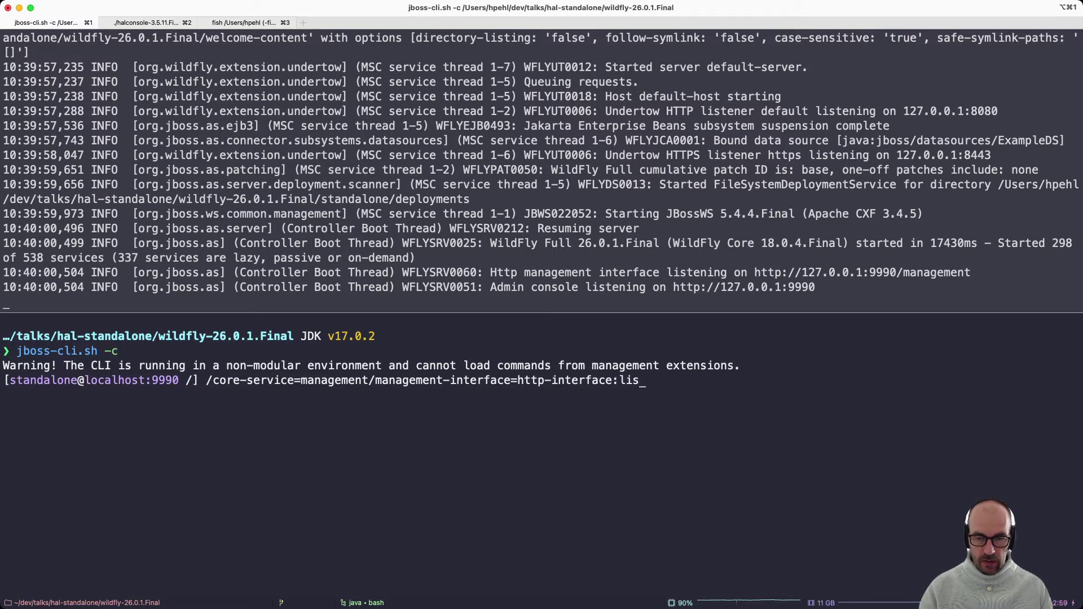
pyautogui.write('t-a')
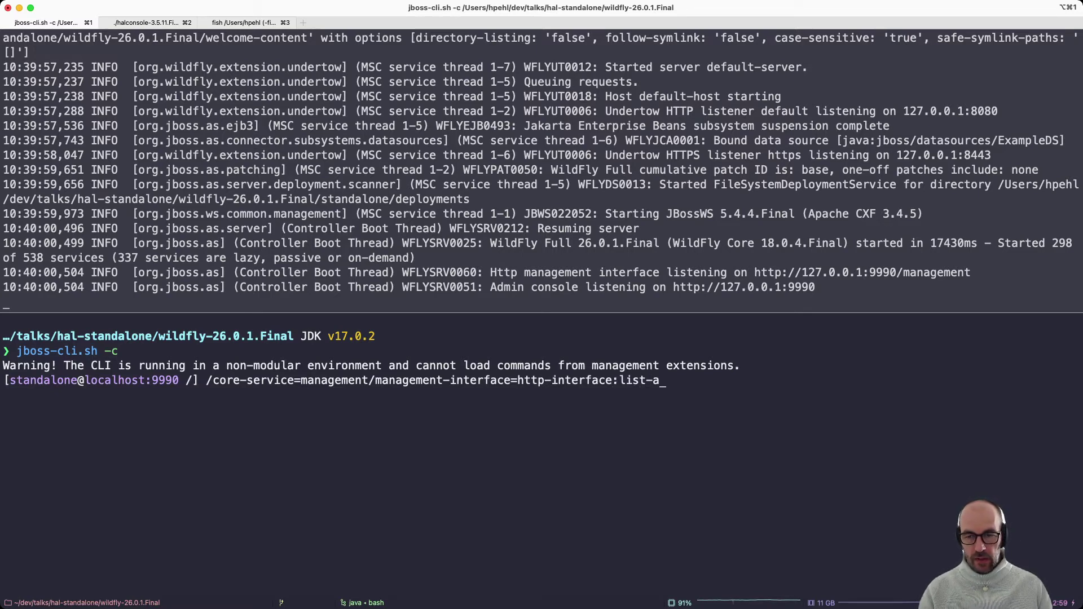
pyautogui.write('dd(')
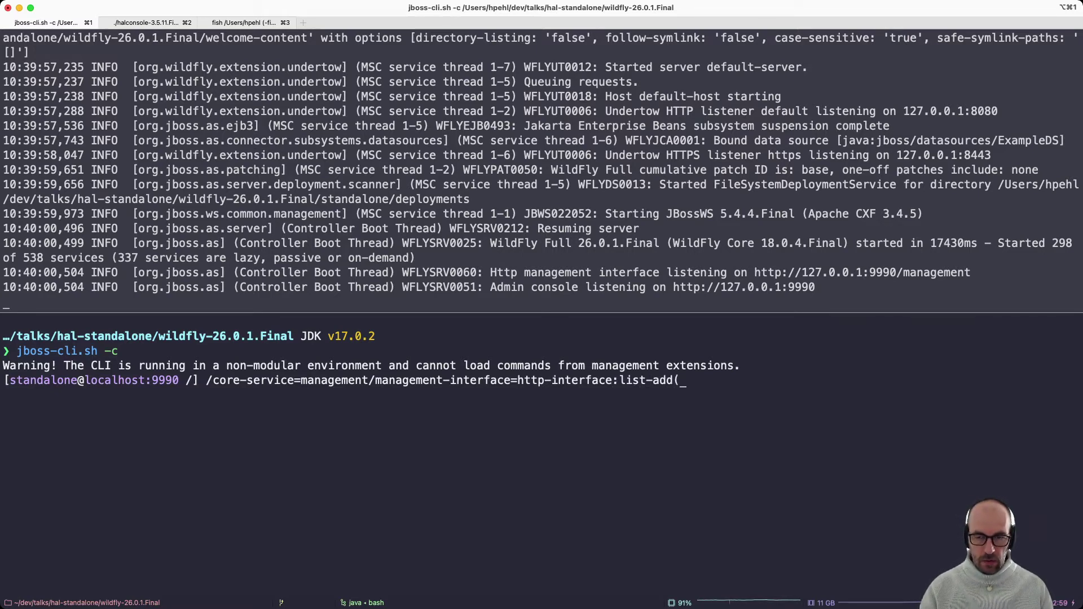
pyautogui.write('name')
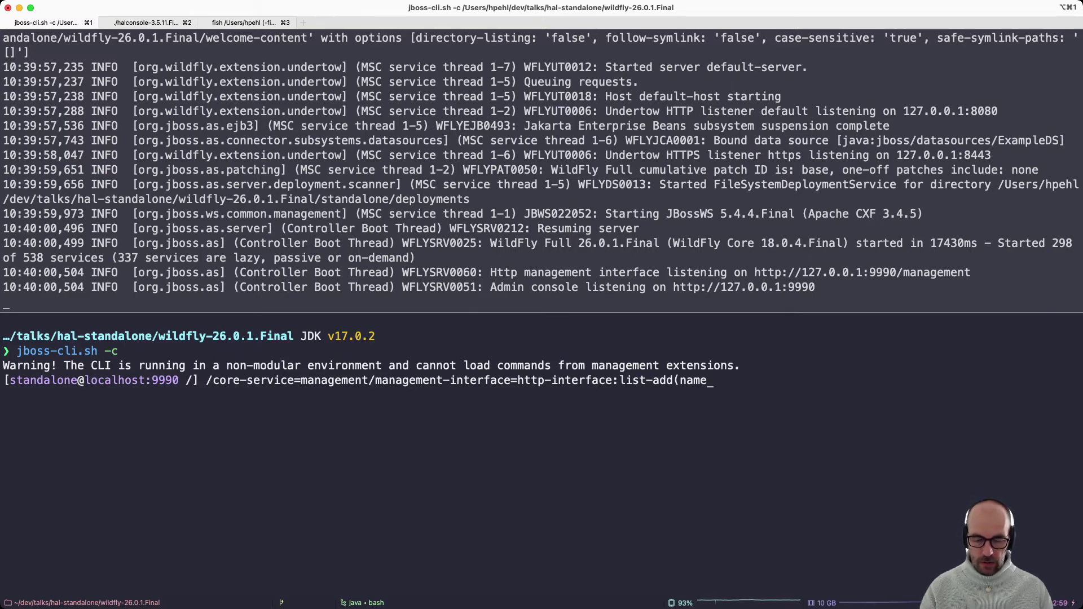
pyautogui.write('-all')
pyautogui.press('BackSpace')
pyautogui.press('BackSpace')
pyautogui.press('BackSpace')
pyautogui.press('BackSpace')
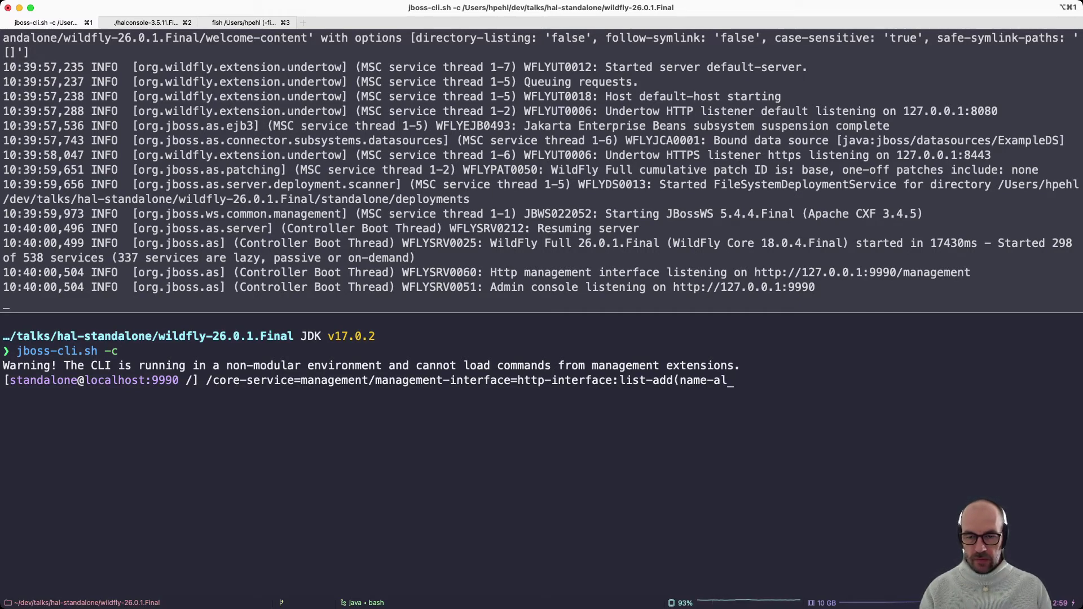
pyautogui.write('=allowed-origins')
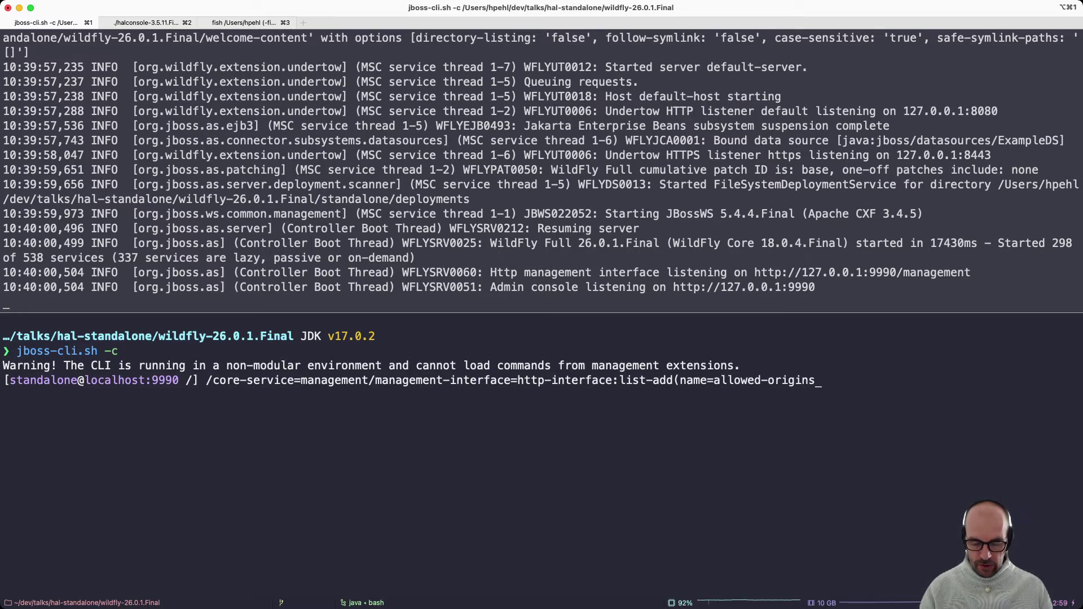
pyautogui.write(',va')
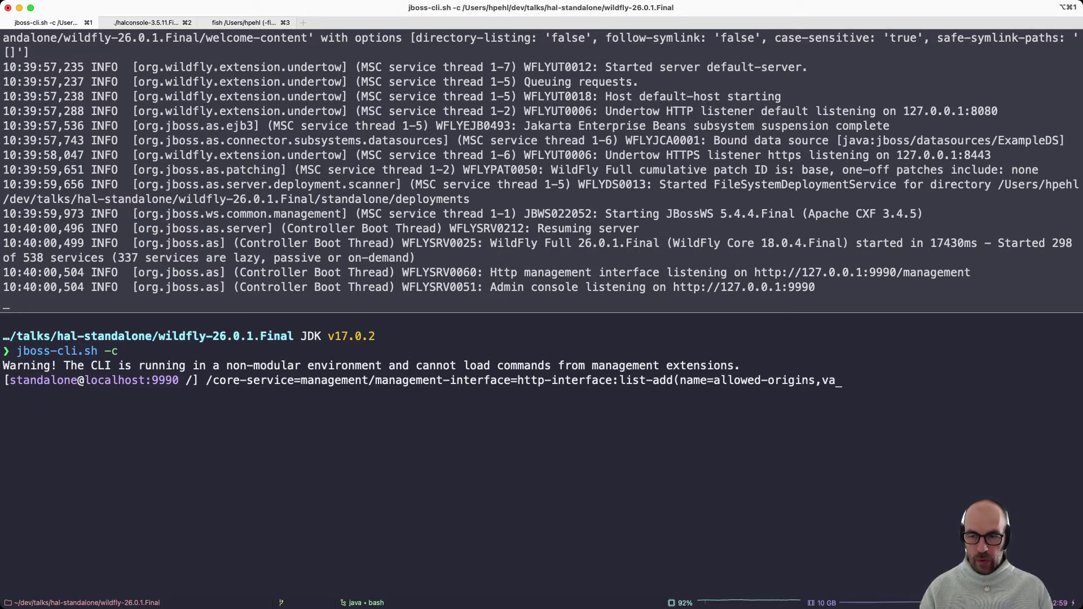
pyautogui.write('lue=http')
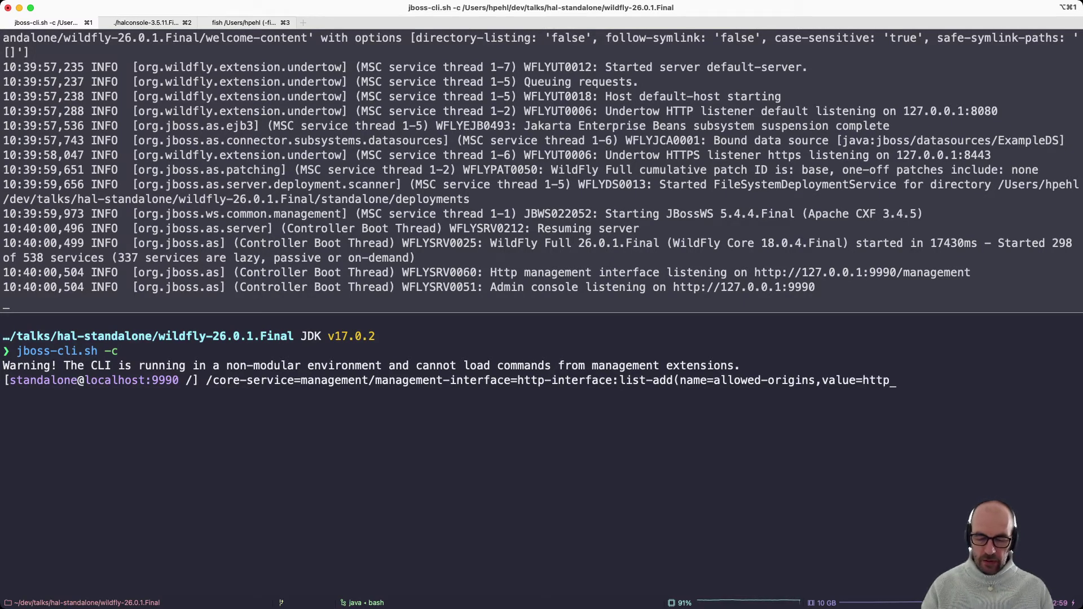
pyautogui.write('://')
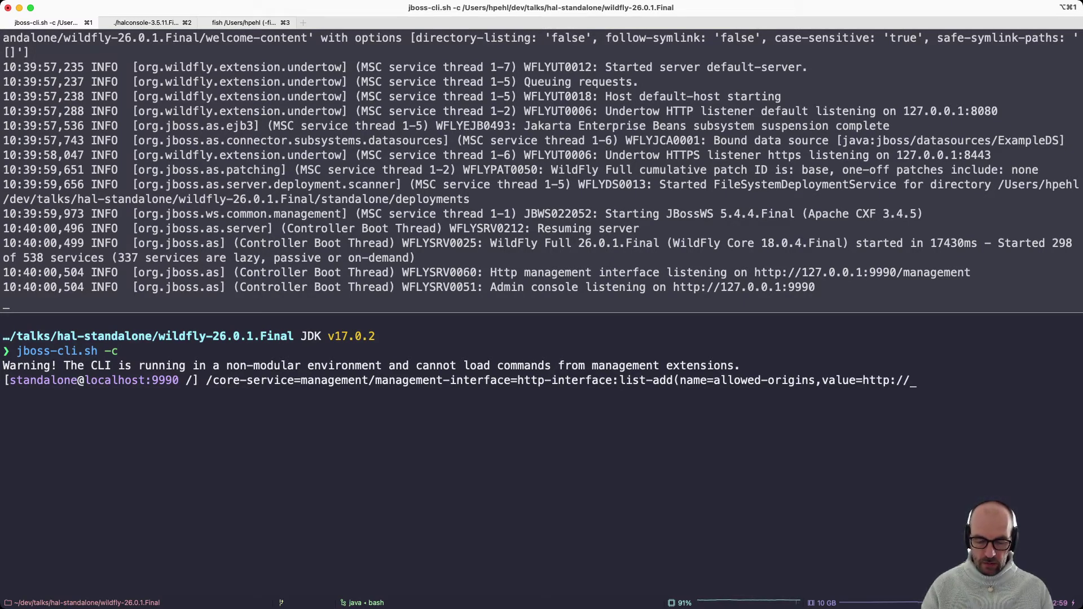
pyautogui.write('lo')
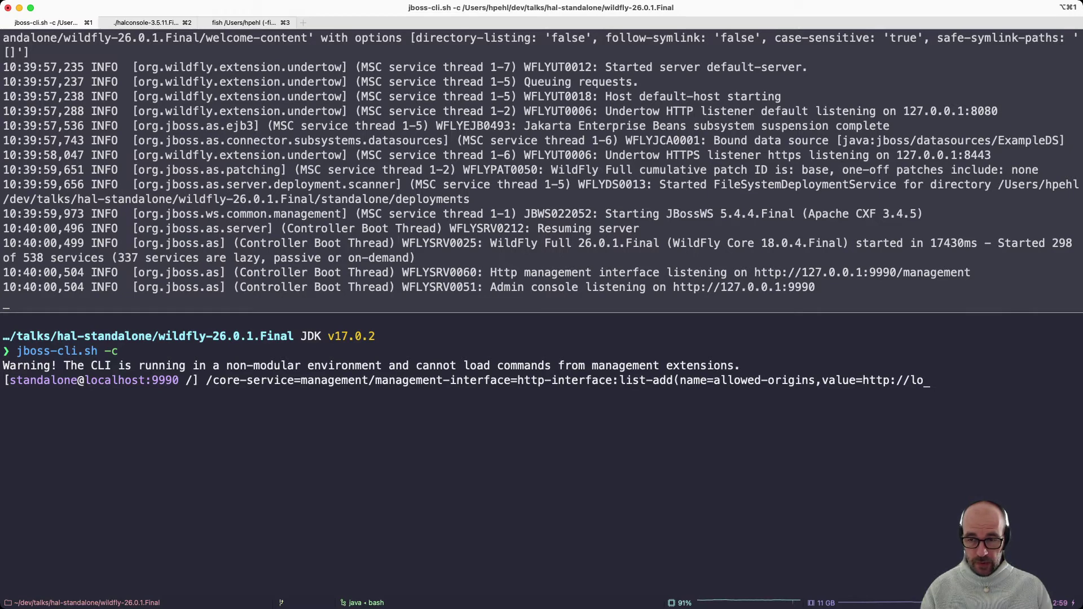
pyautogui.write('ca')
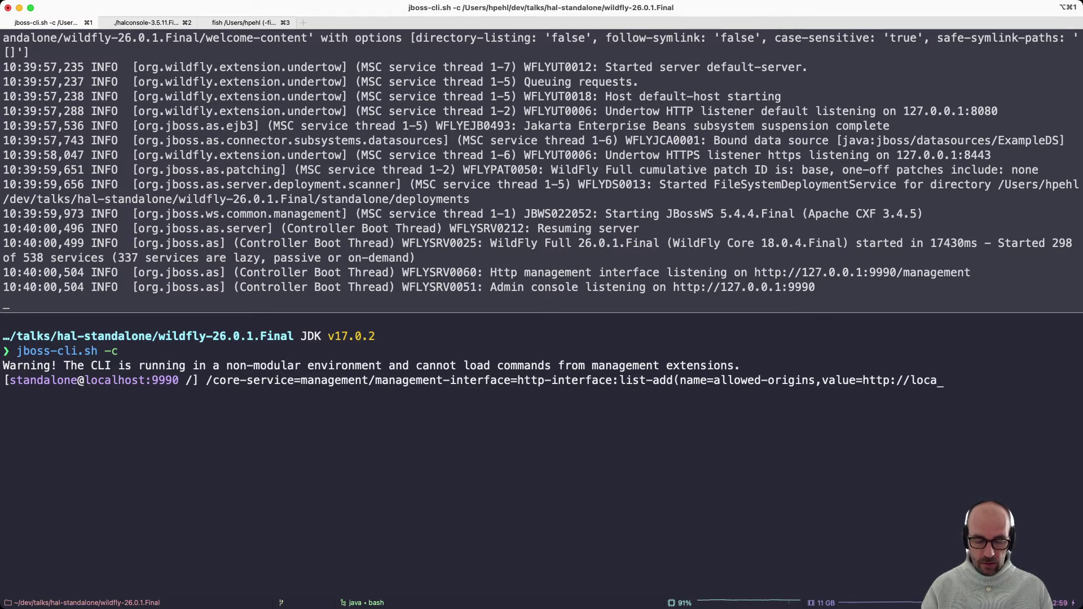
pyautogui.write('lhost:')
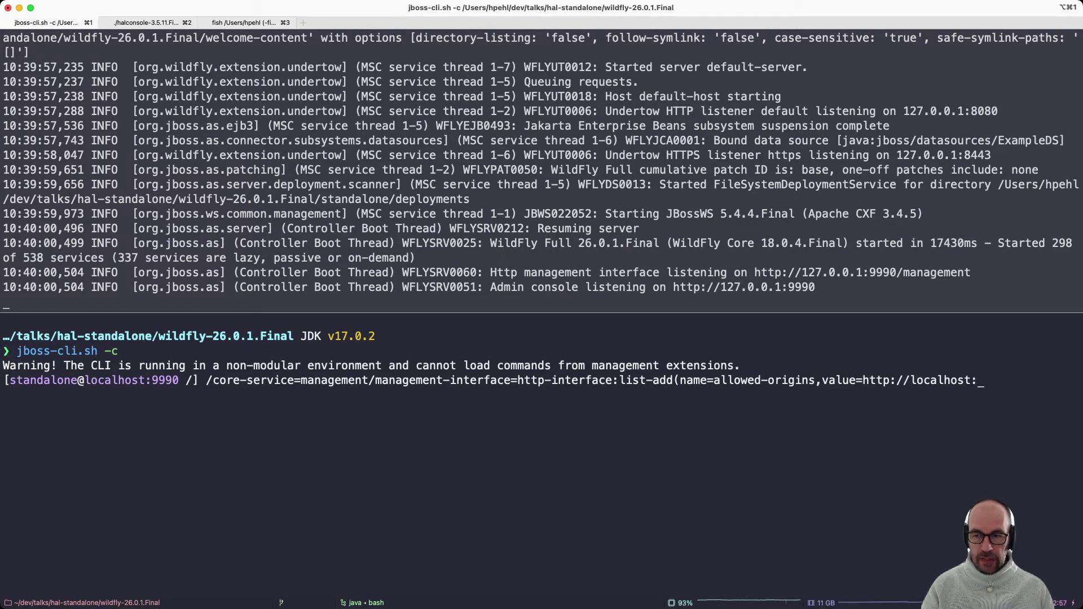
pyautogui.write('9090\\')
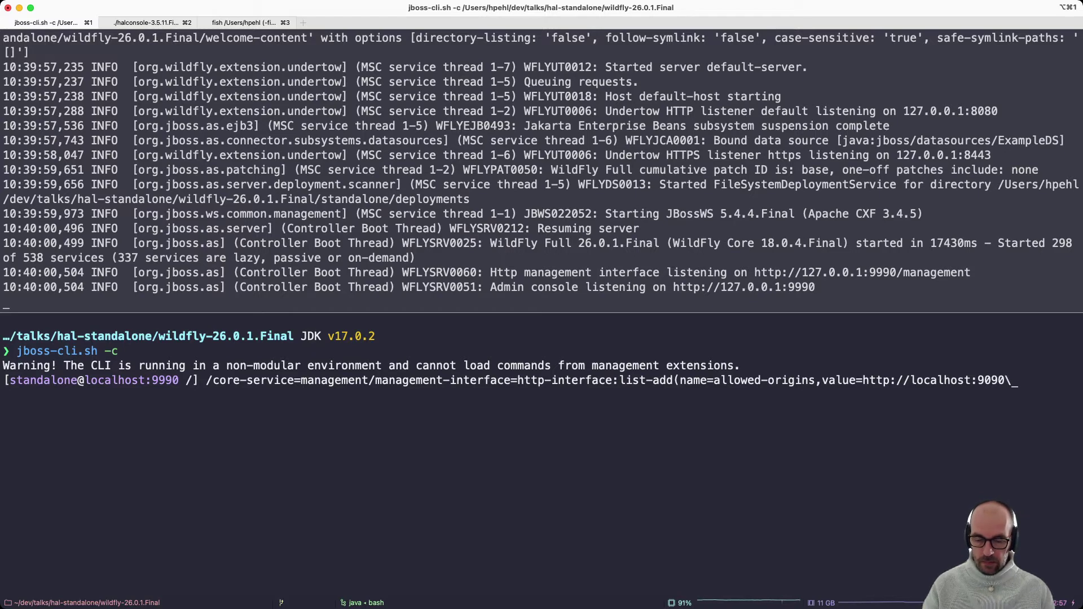
pyautogui.press('BackSpace')
pyautogui.write(')')
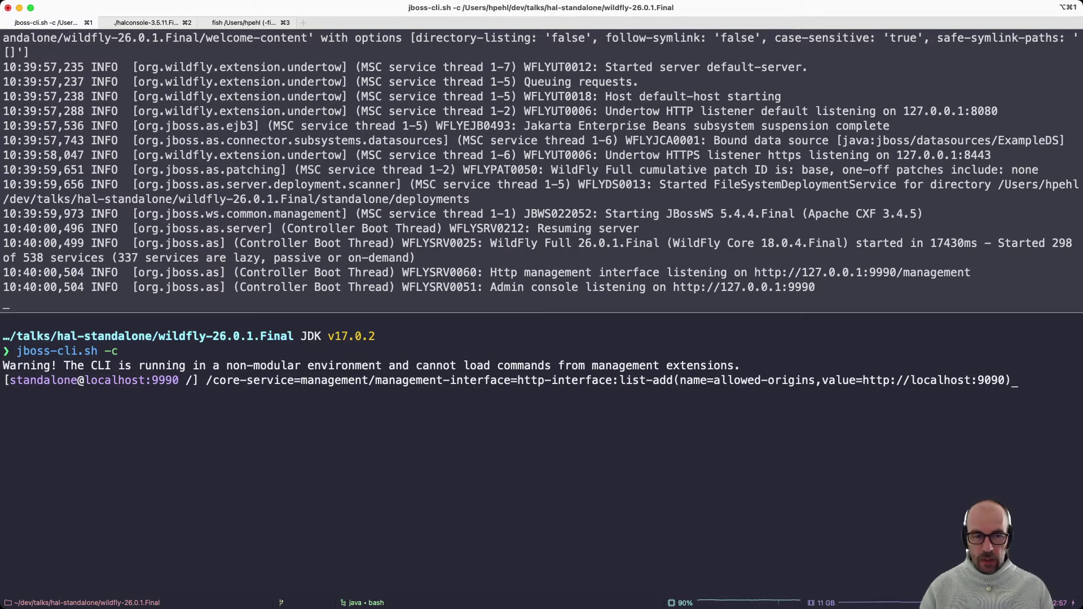
pyautogui.press('Return')
pyautogui.write('reload')
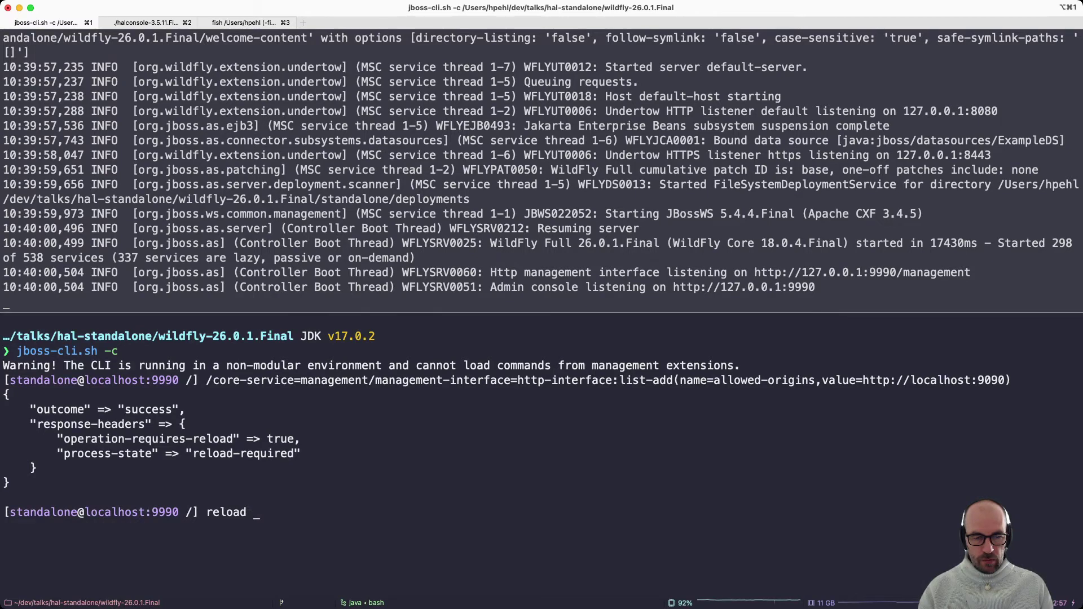
pyautogui.press('Return')
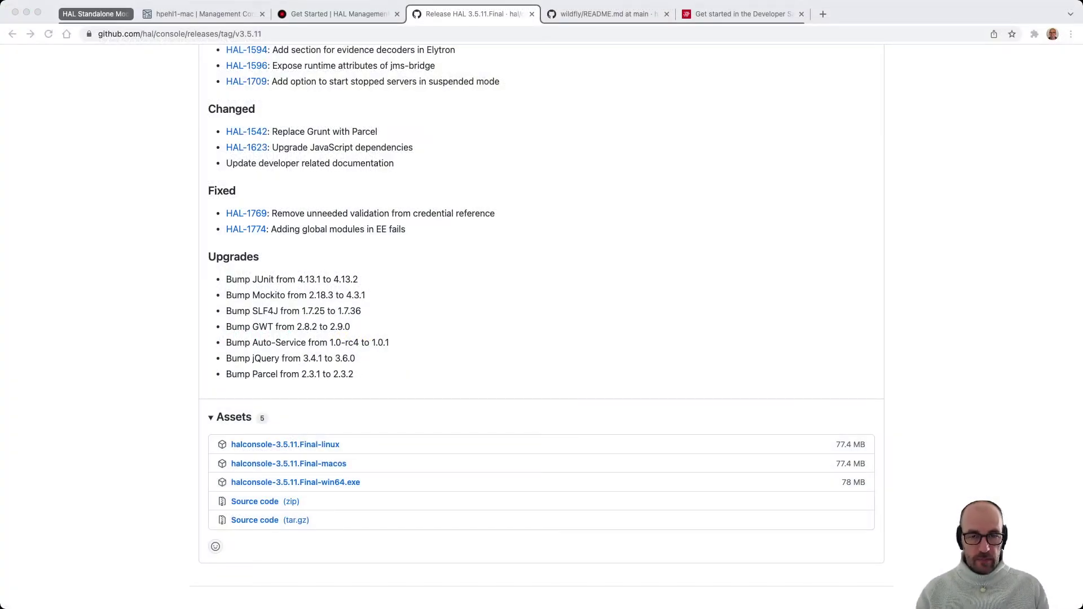
# - Switch to the browser and load the standalone console at localhost:9090 in place of the server's built-in management console page
pyautogui.press('super+Tab')
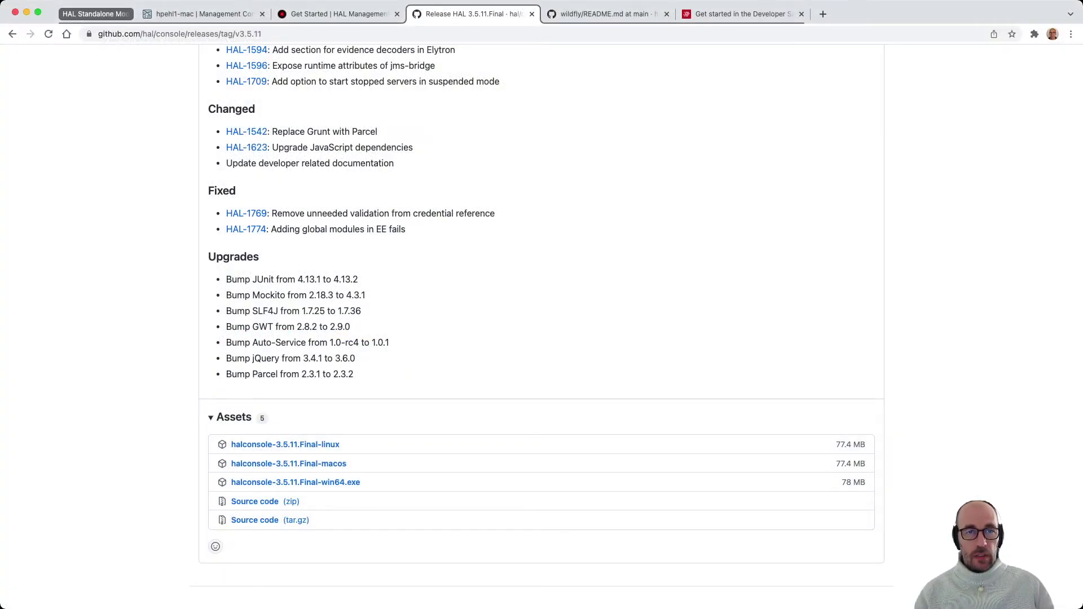
pyautogui.click(186, 13)
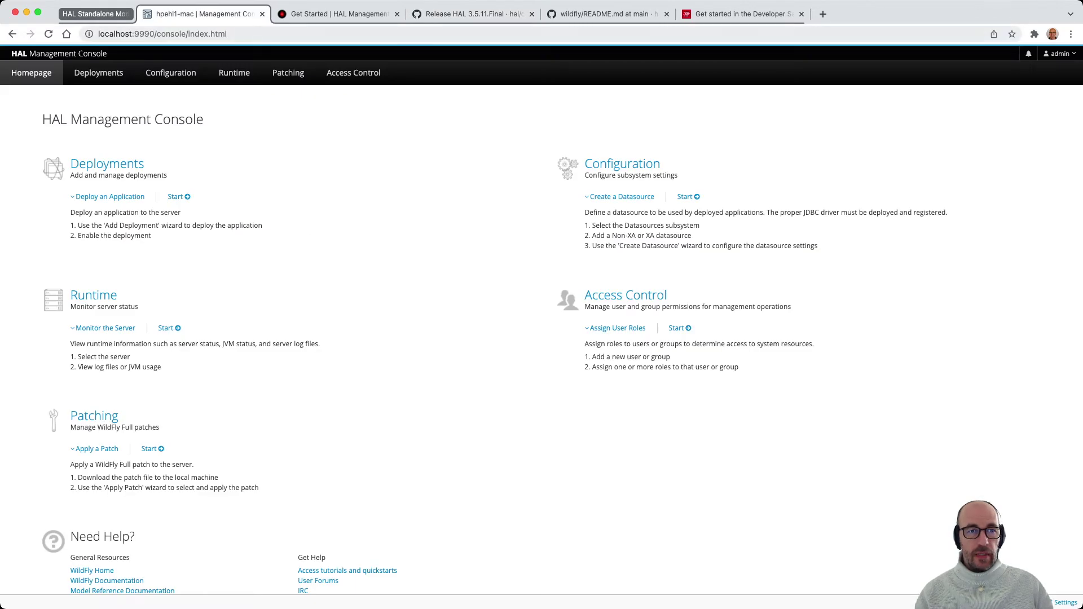
pyautogui.click(175, 33)
pyautogui.click(171, 73)
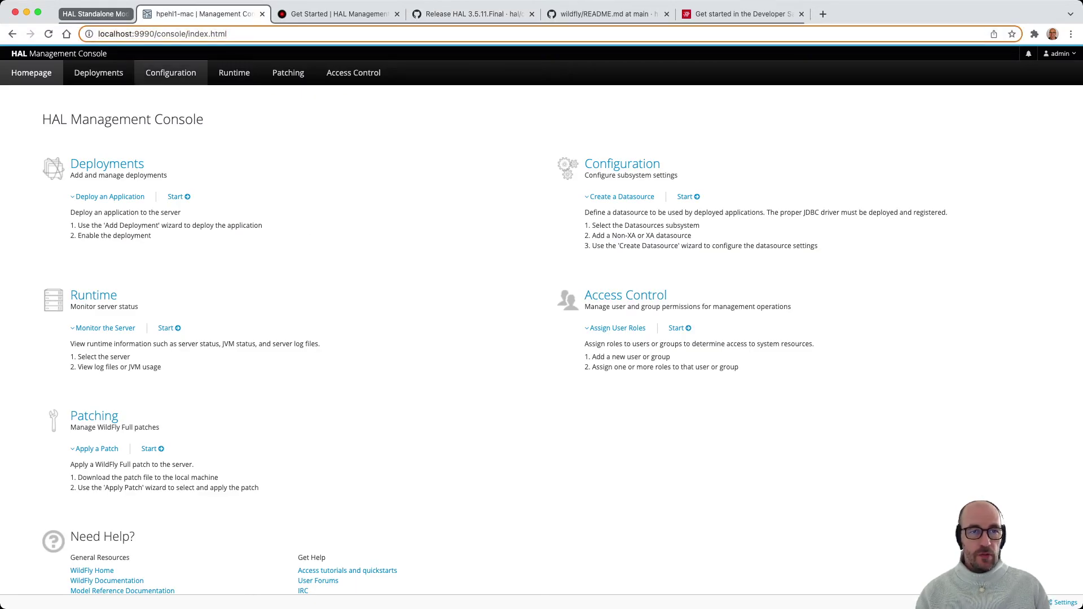
pyautogui.moveTo(134, 34); pyautogui.dragTo(227, 34)
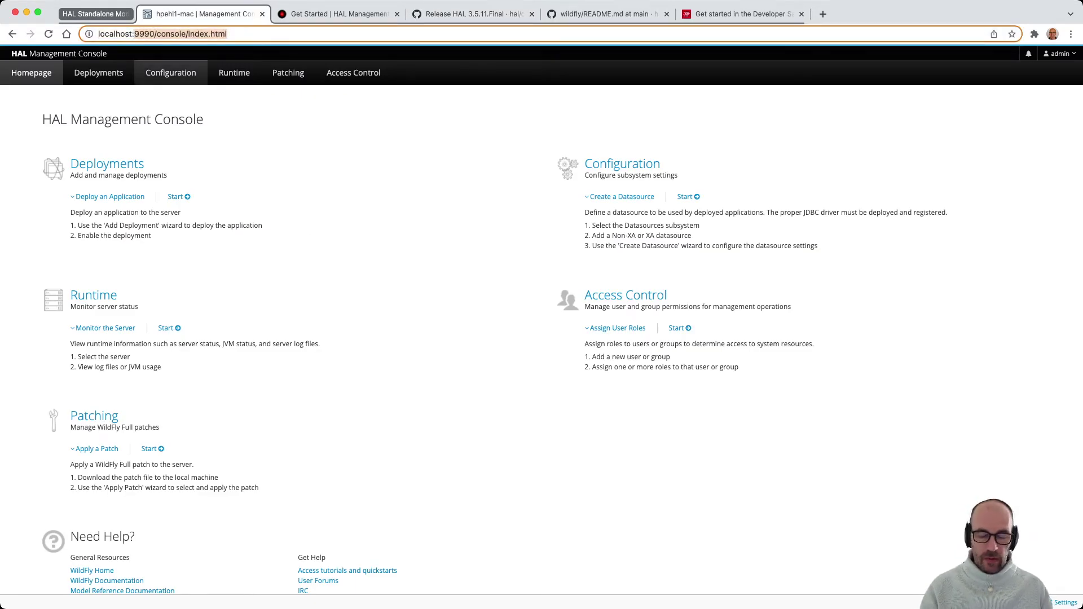
pyautogui.write('9090')
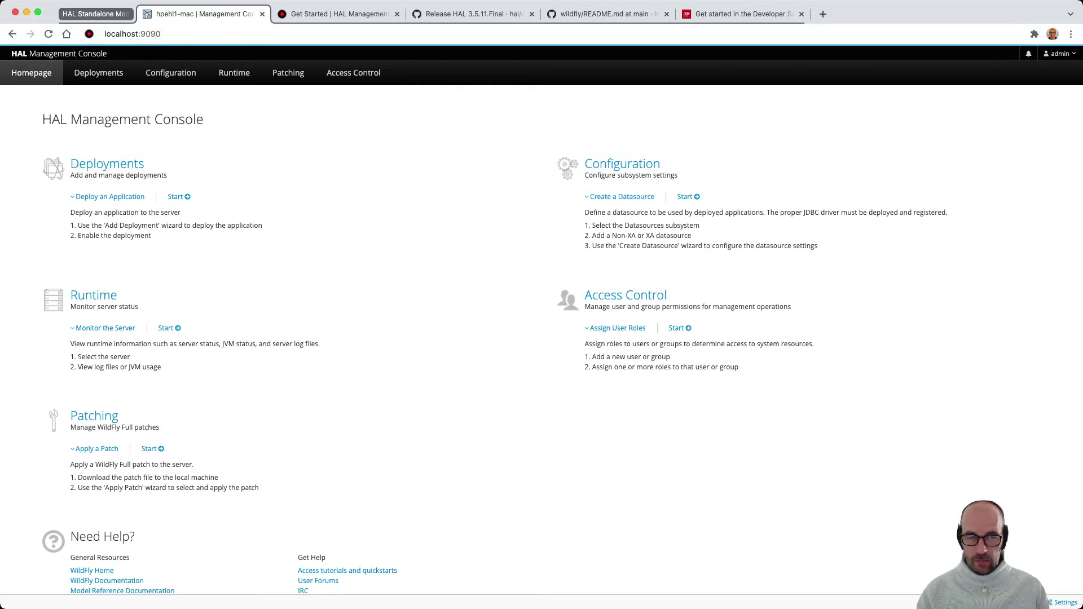
pyautogui.press('Return')
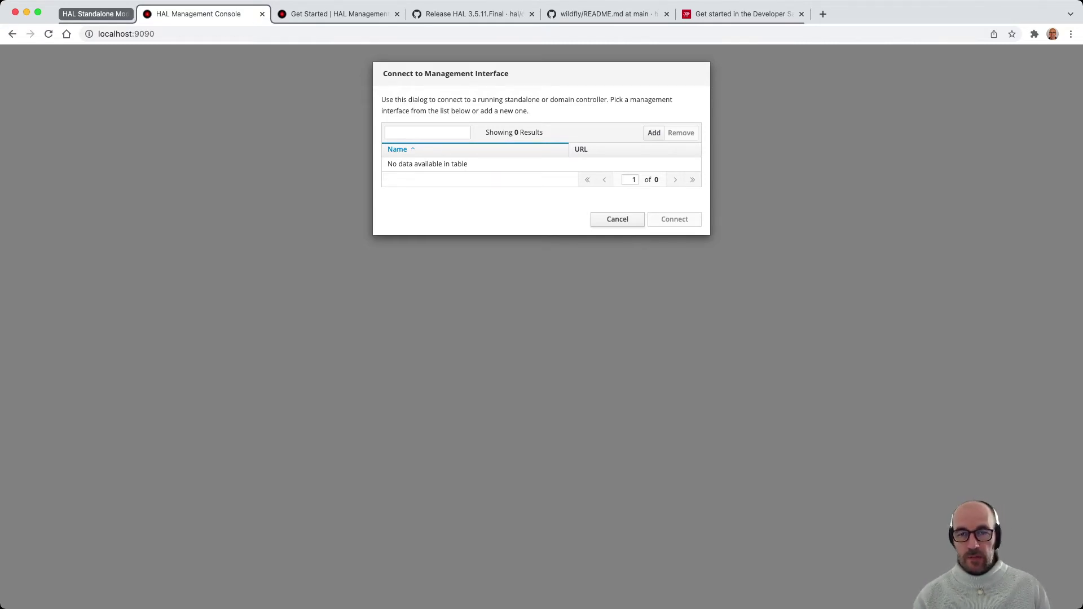
# - Add a management interface named wildfly-local with the http scheme and default host and port, and connect to it
pyautogui.click(654, 133)
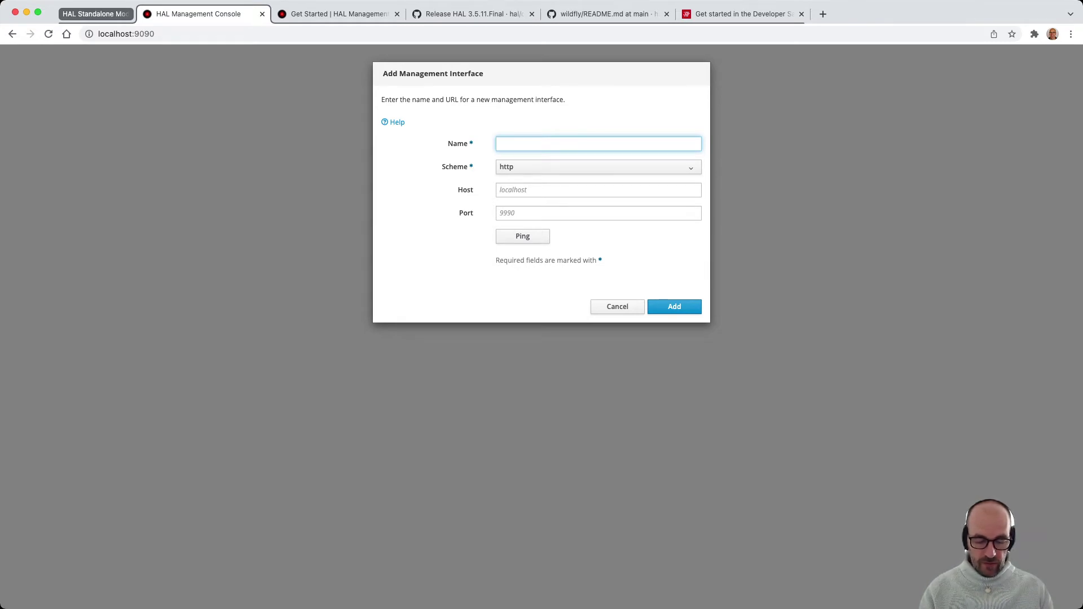
pyautogui.write('wild')
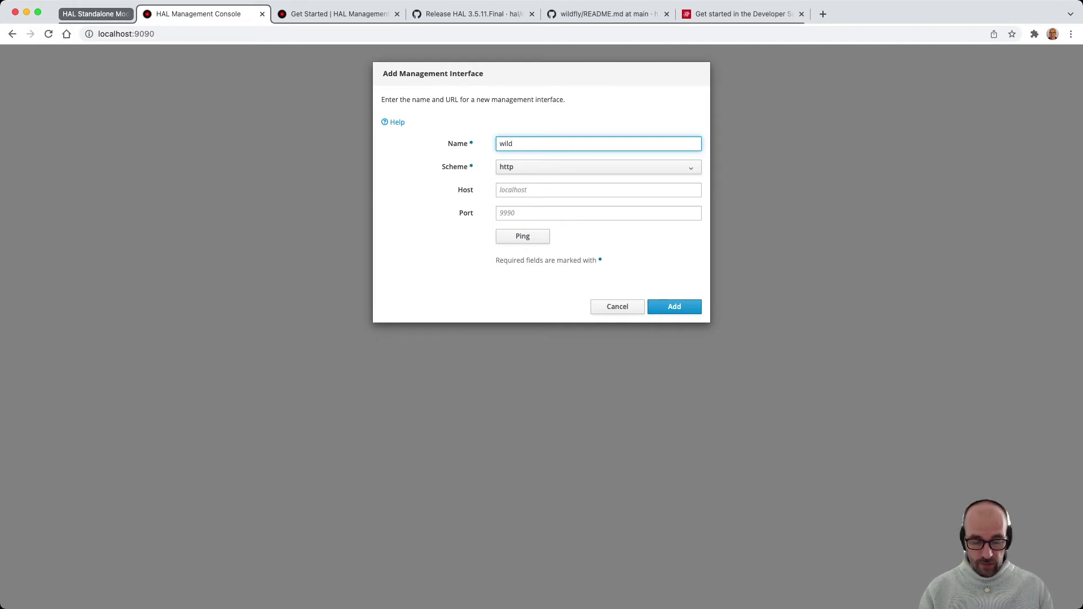
pyautogui.write('fly-local')
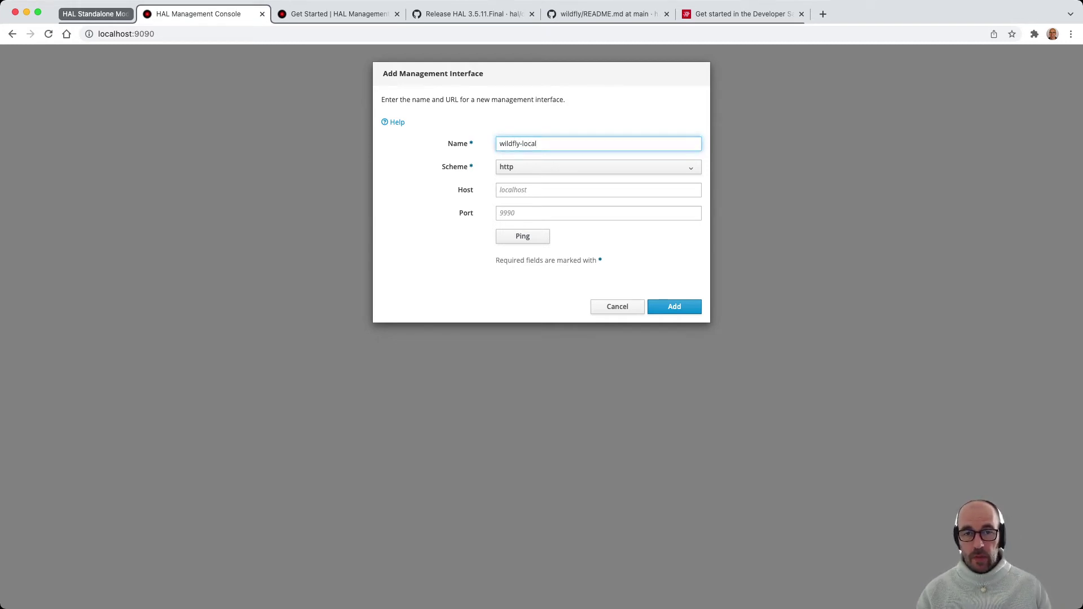
pyautogui.press('Tab')
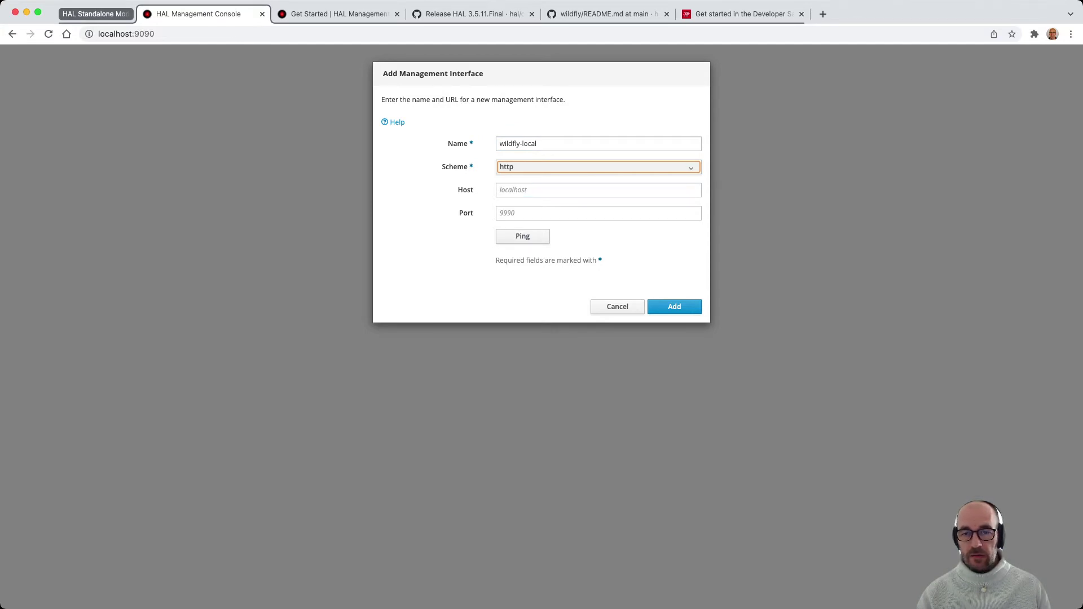
pyautogui.click(674, 306)
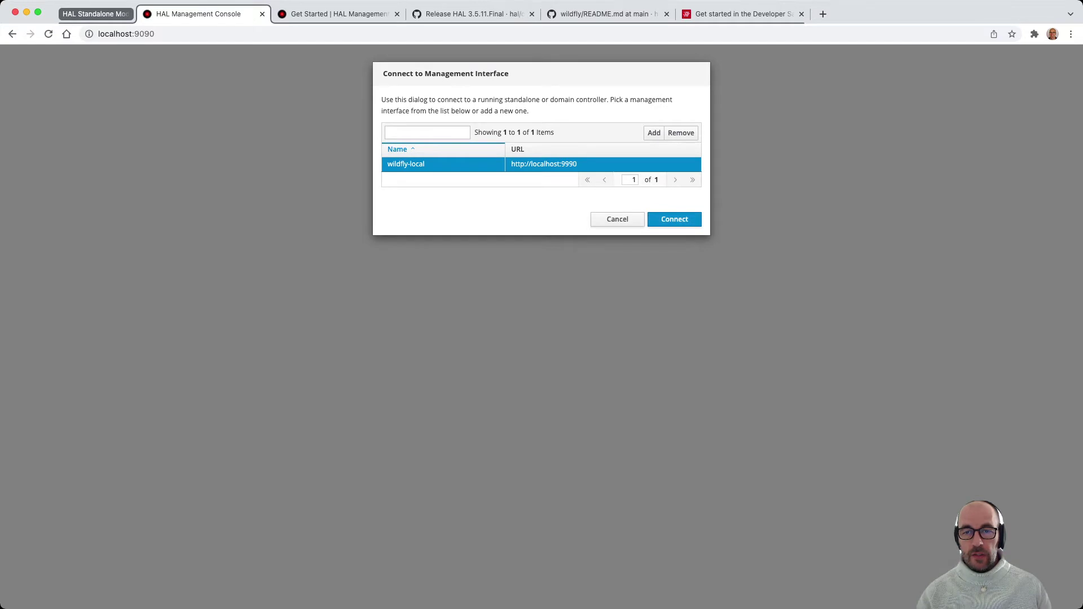
pyautogui.click(675, 219)
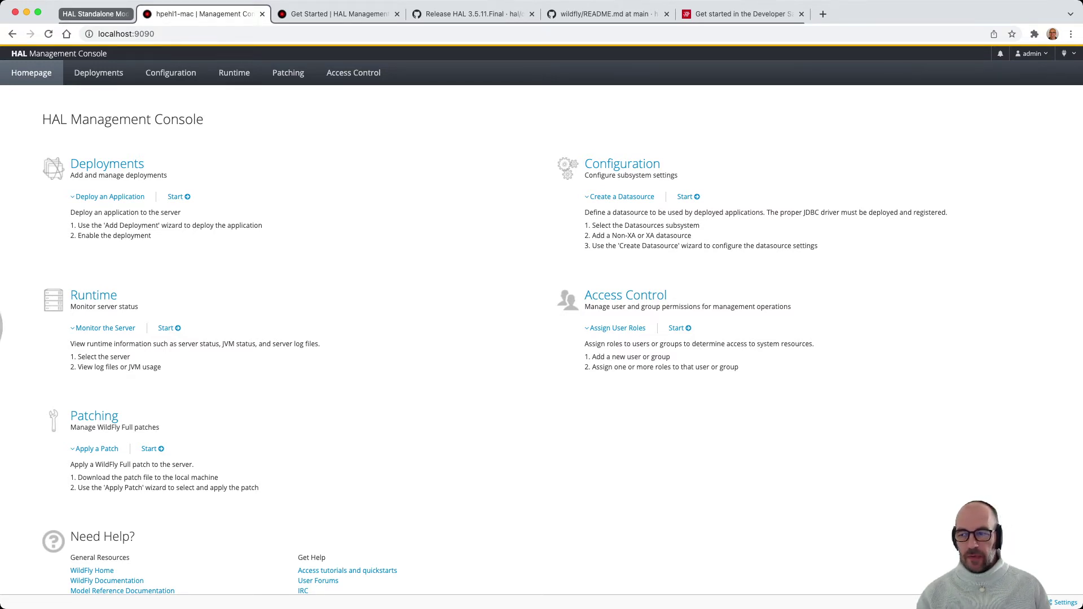
# - Check the console version in the management console's version information, then close it
pyautogui.scroll(-1, 541, 339)
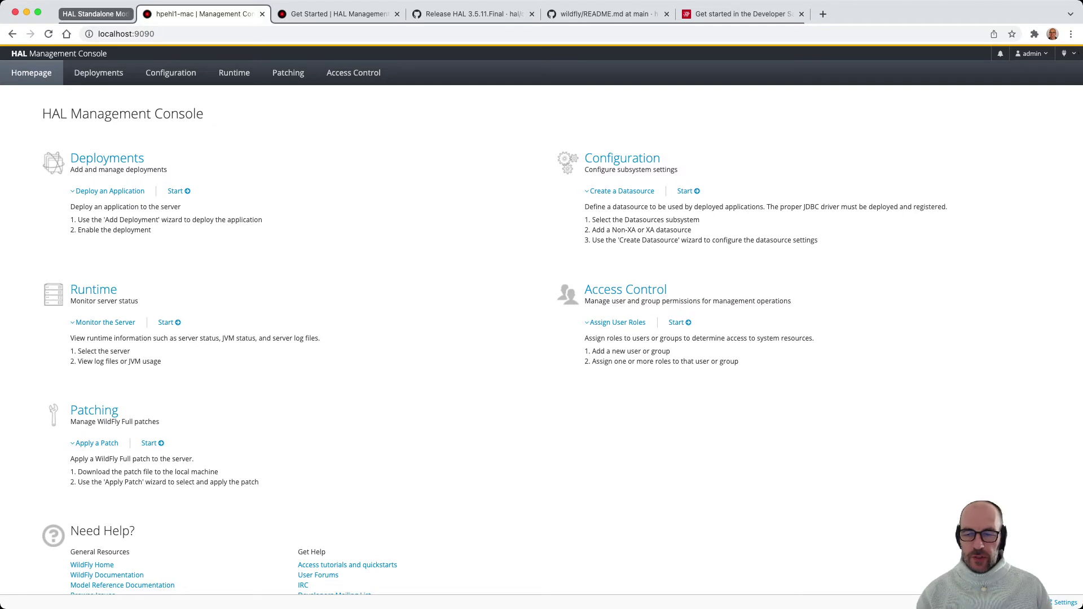
pyautogui.scroll(-1, 542, 338)
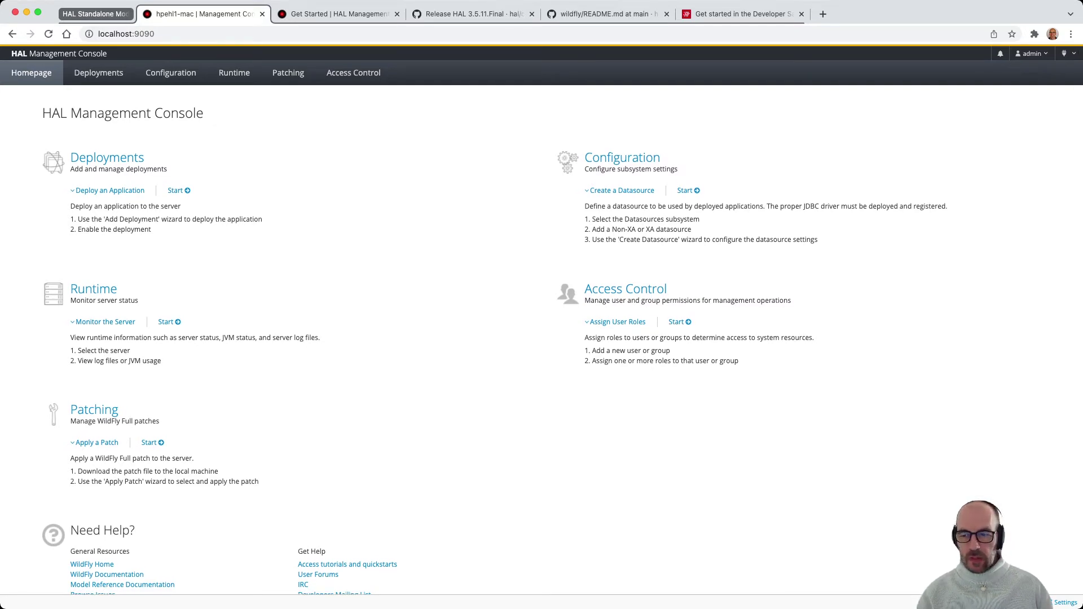
pyautogui.click(984, 602)
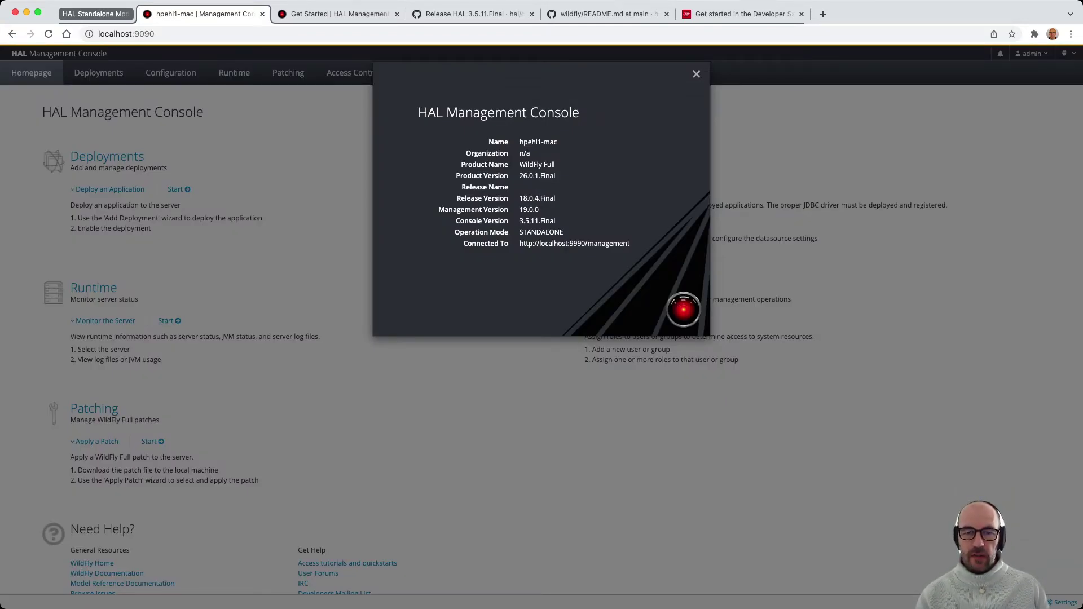
pyautogui.moveTo(519, 220); pyautogui.dragTo(555, 220)
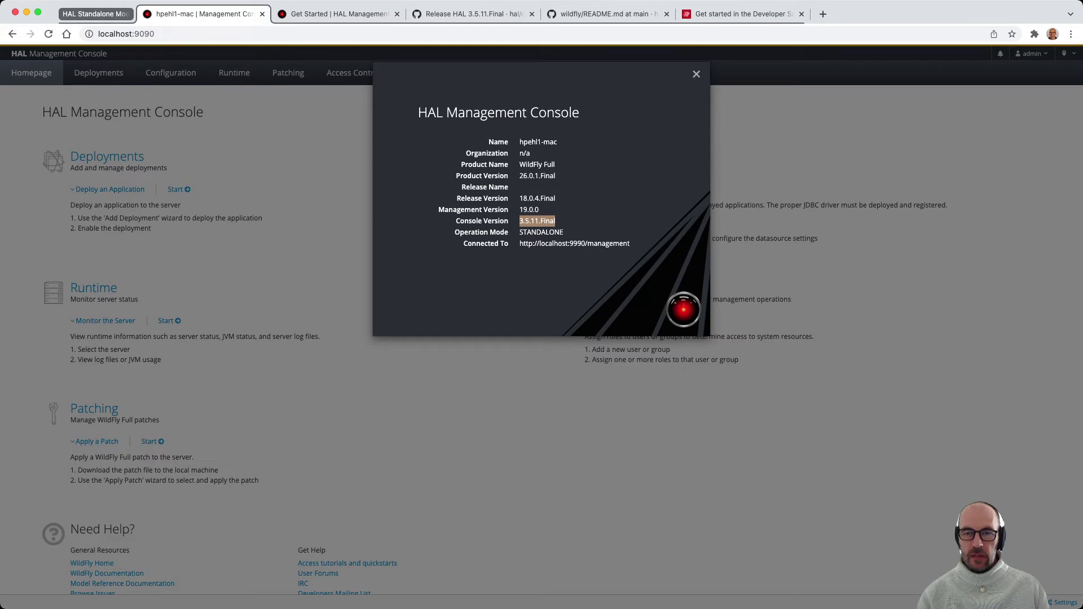
pyautogui.click(696, 74)
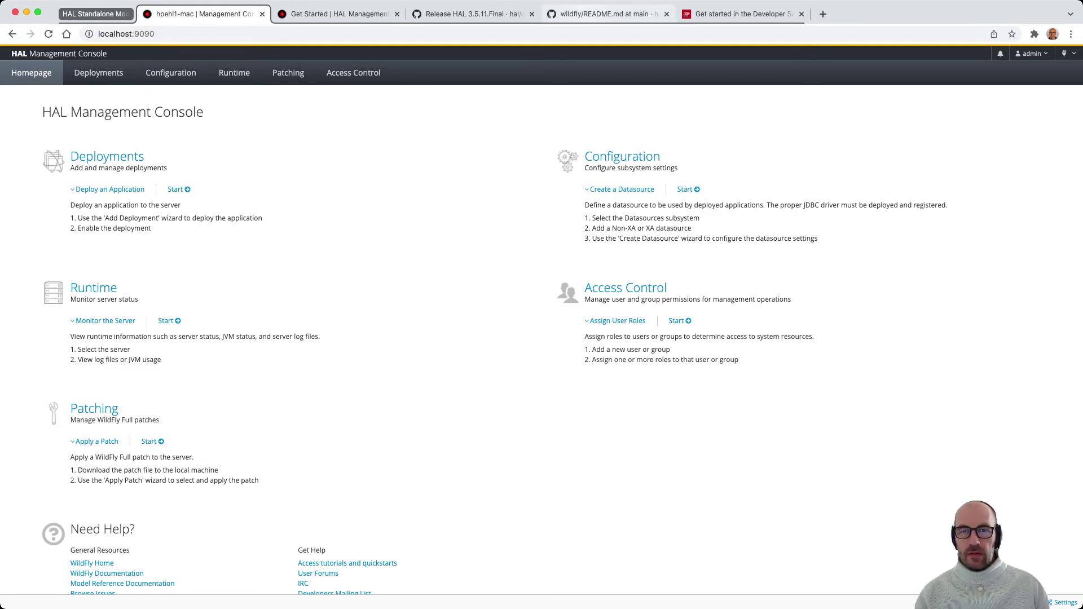
# - Open the wildfly README on GitHub and examine its introduction on the images and their allowed origins
pyautogui.click(604, 14)
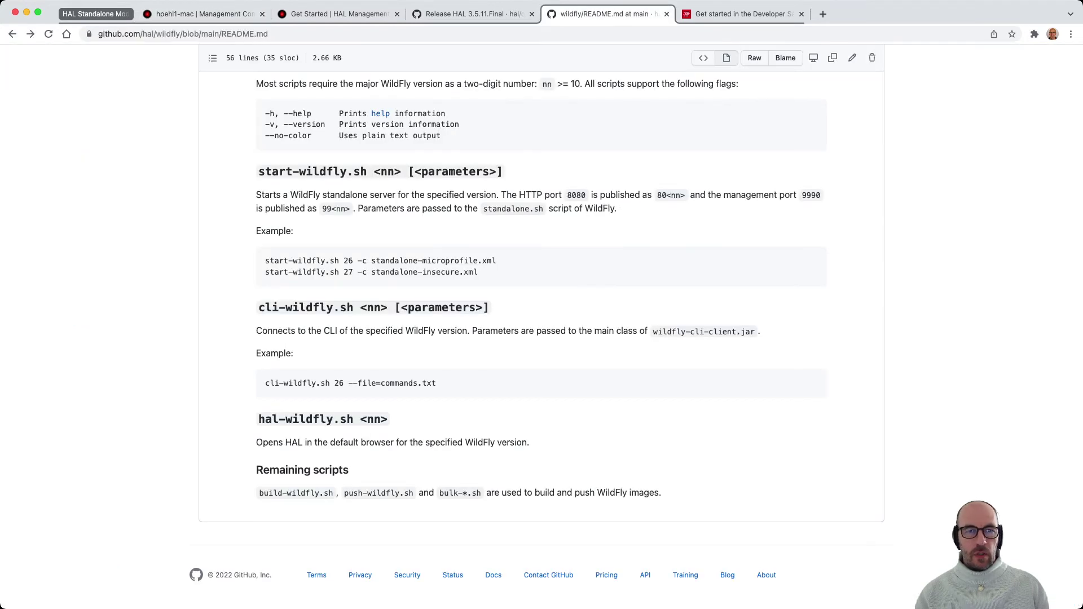
pyautogui.scroll(10, 541, 327)
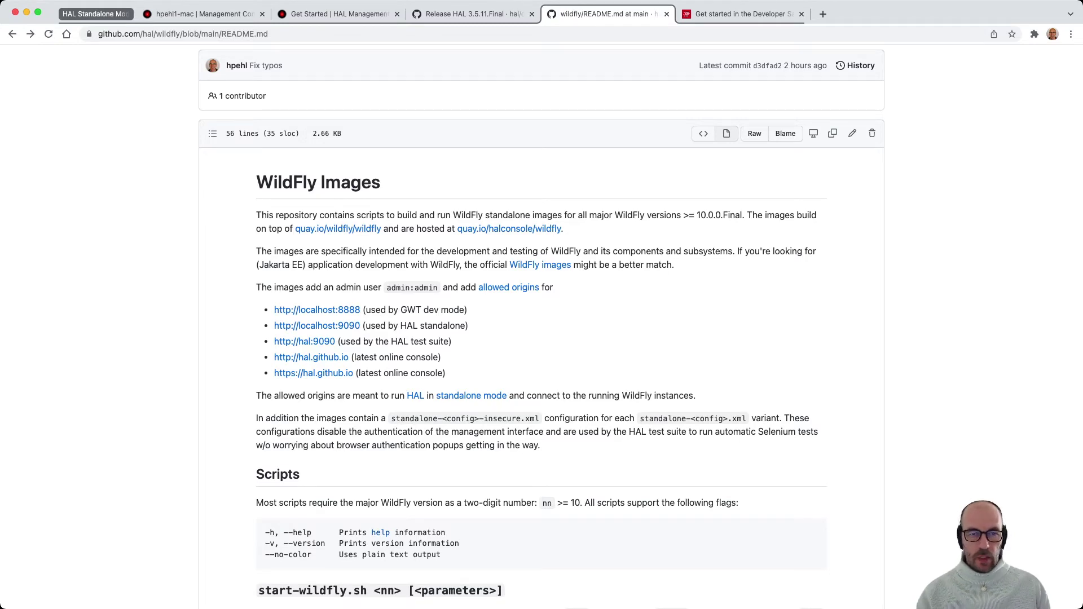
# - Review the README's script usage, then switch to the terminal's unused session and run start-wildfly.sh 26 -c standalone-microprofile.xml
pyautogui.scroll(-10, 541, 327)
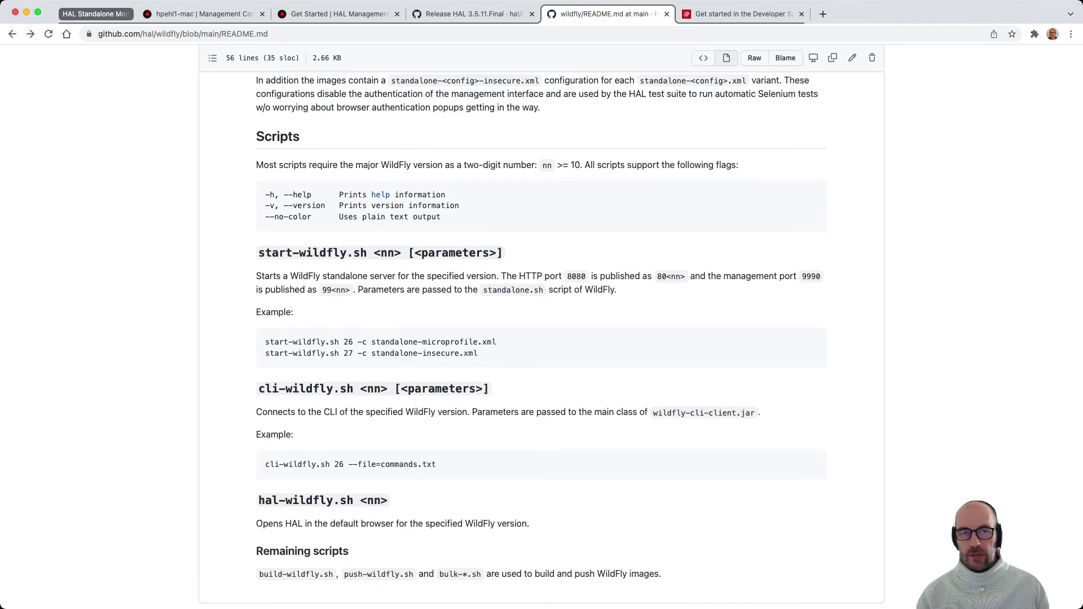
pyautogui.scroll(-2, 542, 327)
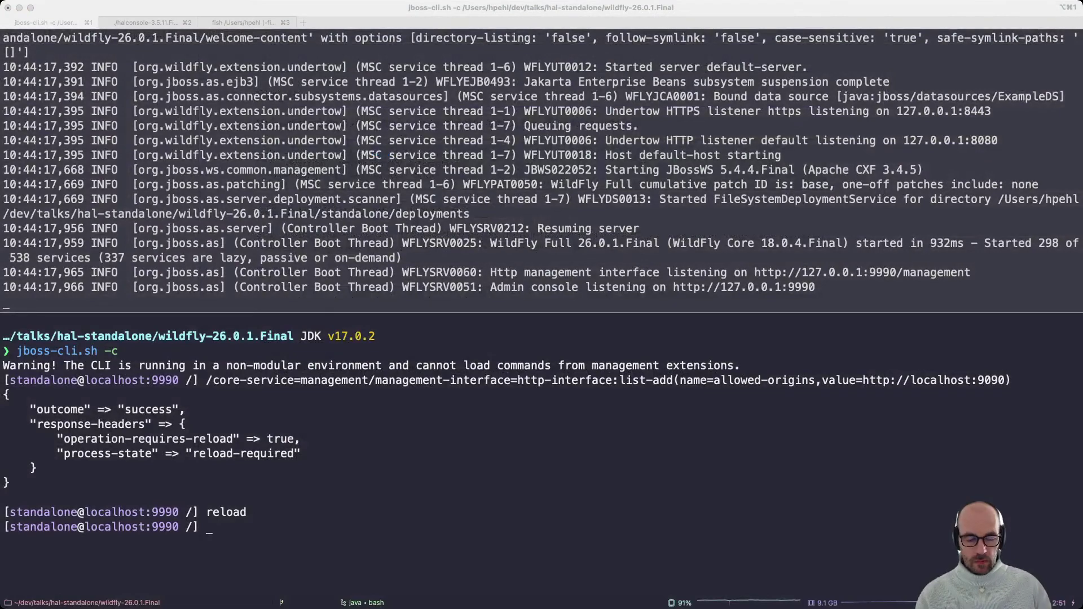
pyautogui.press('super+Tab')
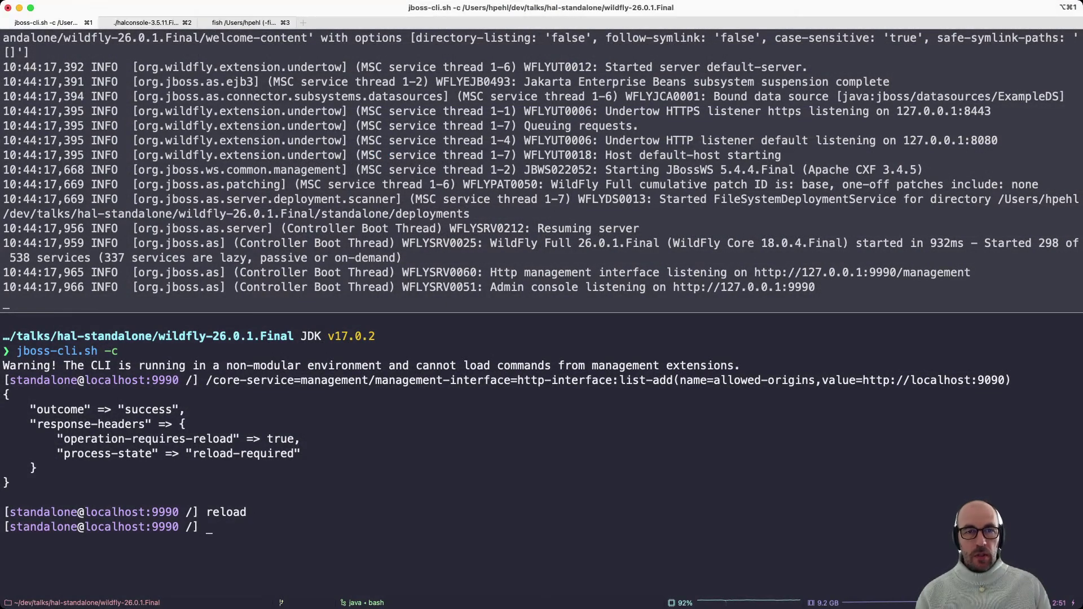
pyautogui.press('super+2')
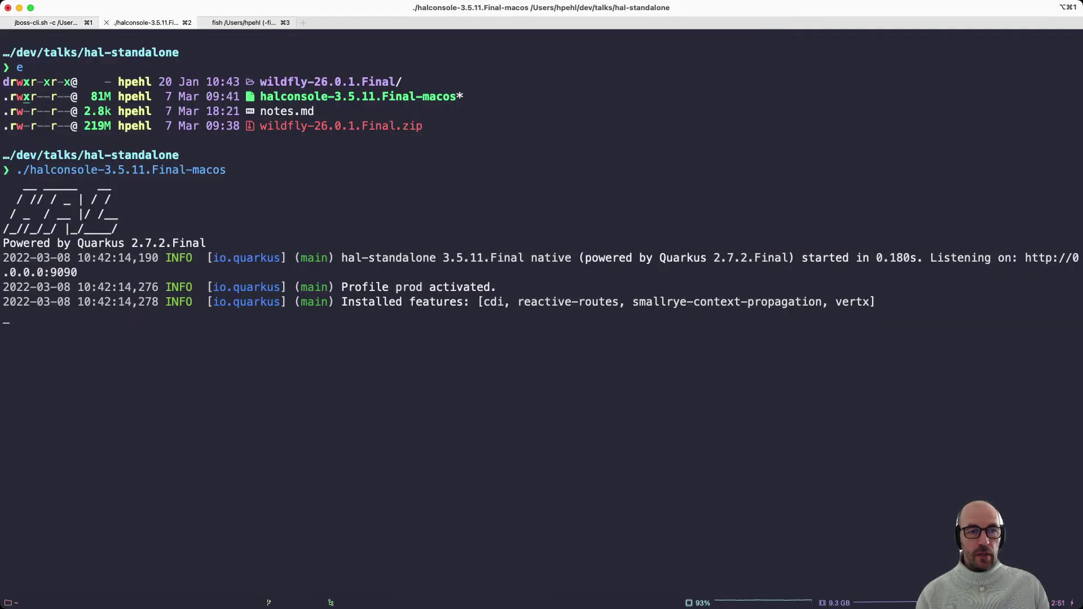
pyautogui.press('super+3')
pyautogui.press('super+bracketleft')
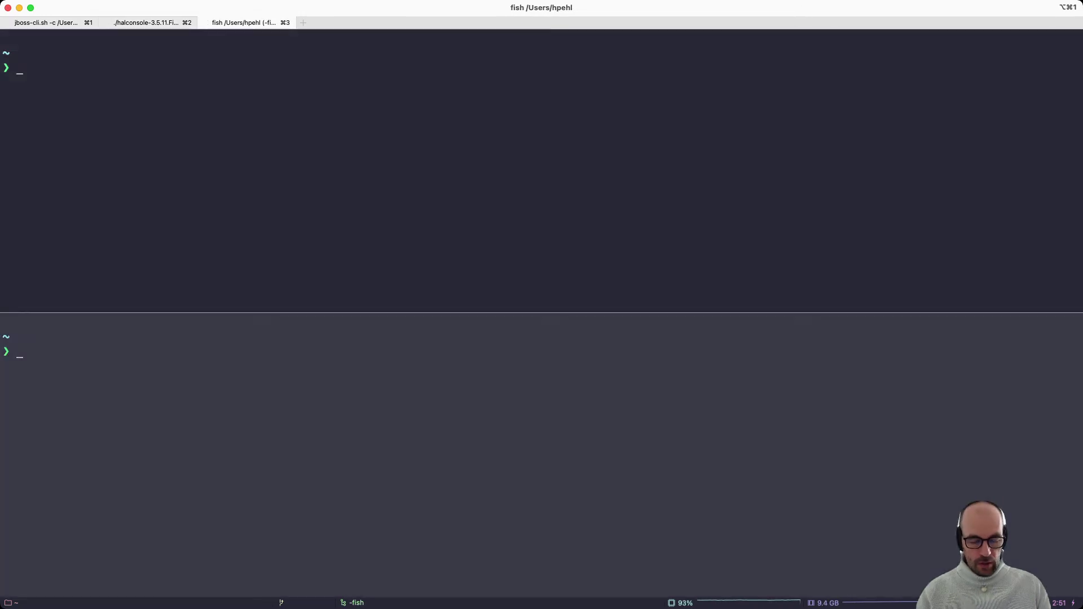
pyautogui.write('start')
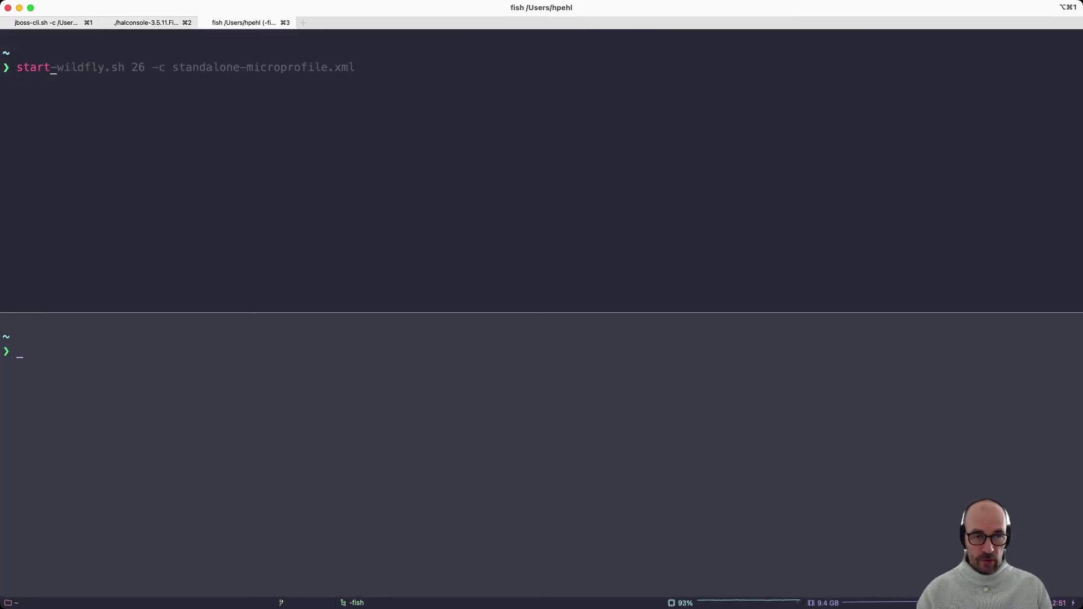
pyautogui.press('Right')
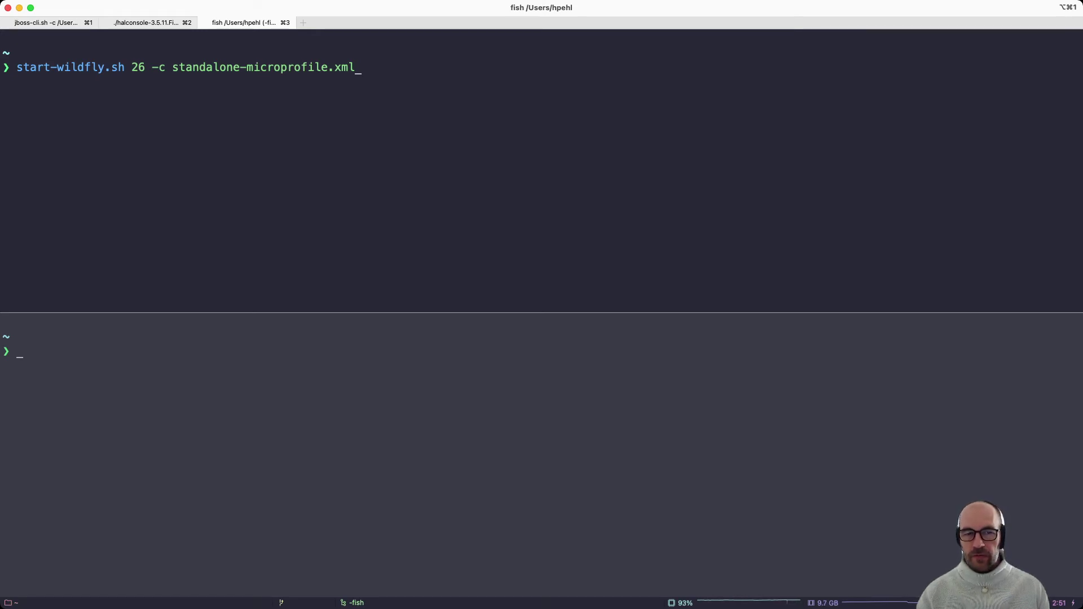
pyautogui.press('Return')
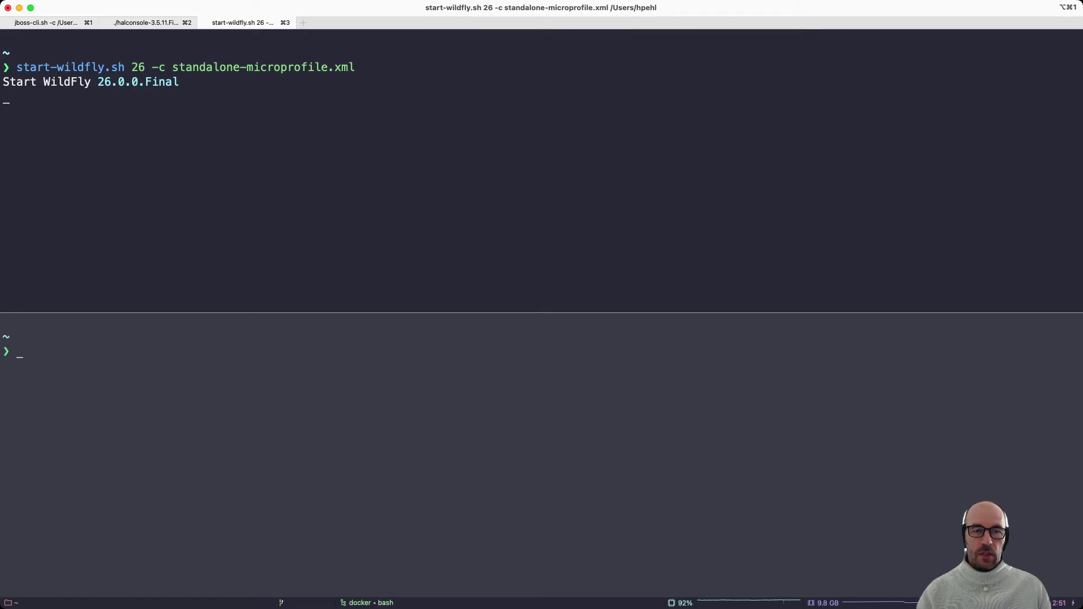
# - Start a second WildFly server in the other terminal pane with start-wildfly.sh 23 -c standalone-full.xml
pyautogui.press('super+bracketright')
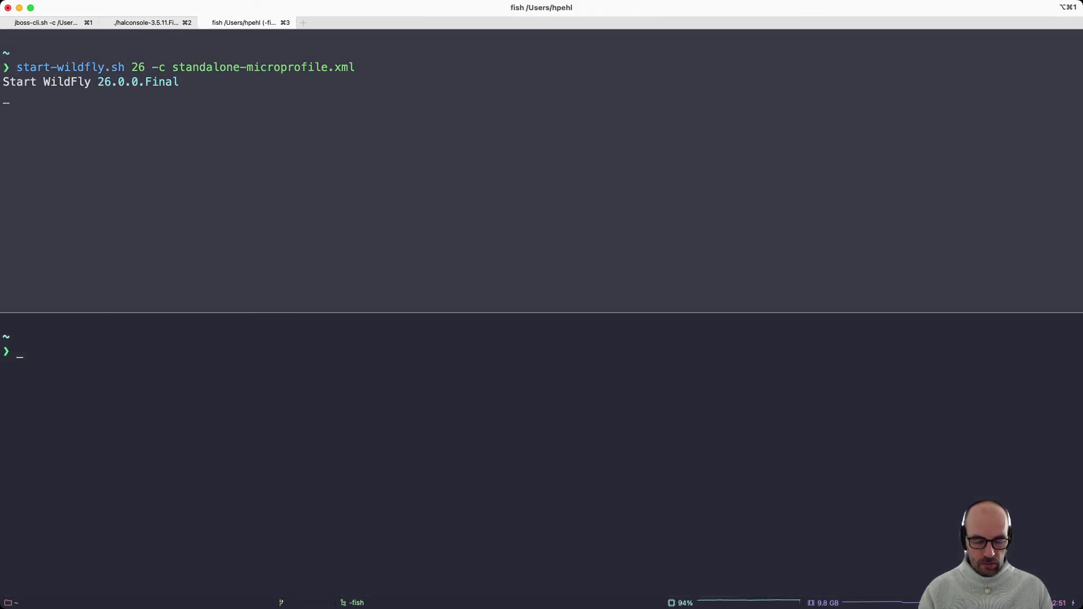
pyautogui.write('start')
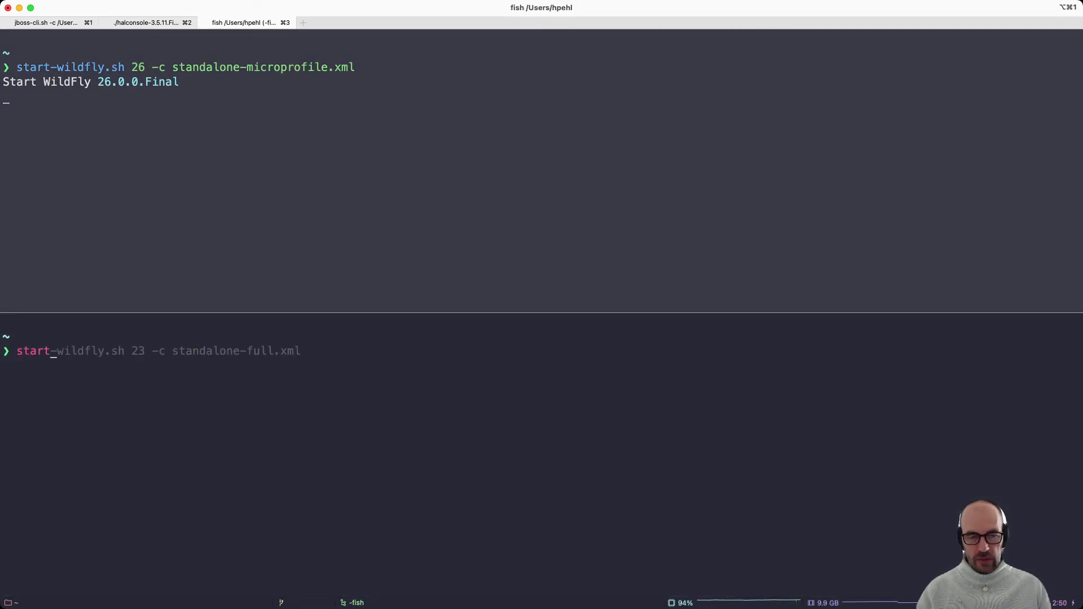
pyautogui.press('Right')
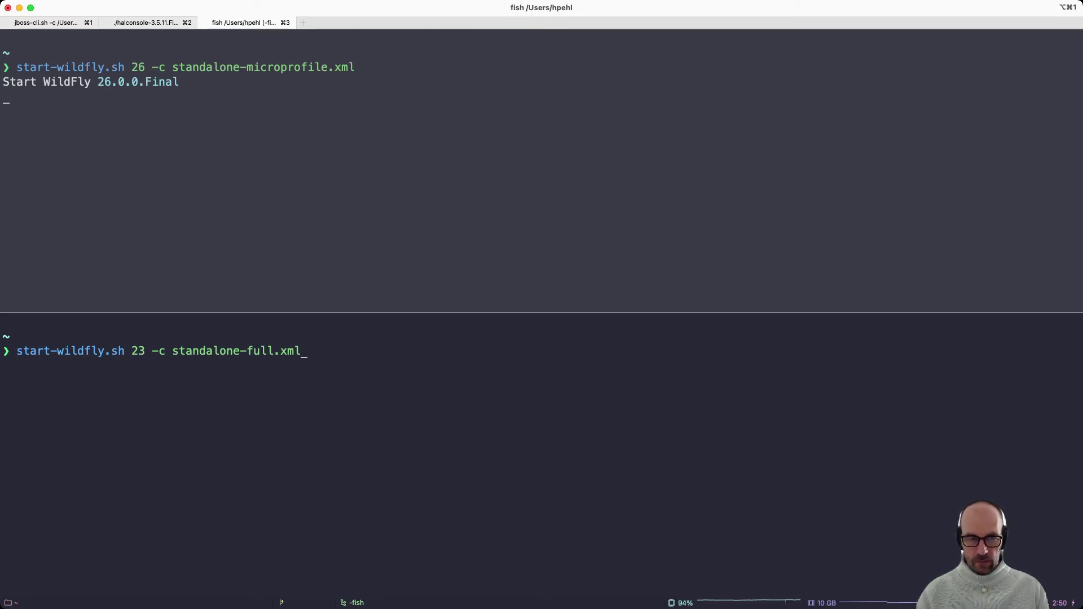
pyautogui.press('Return')
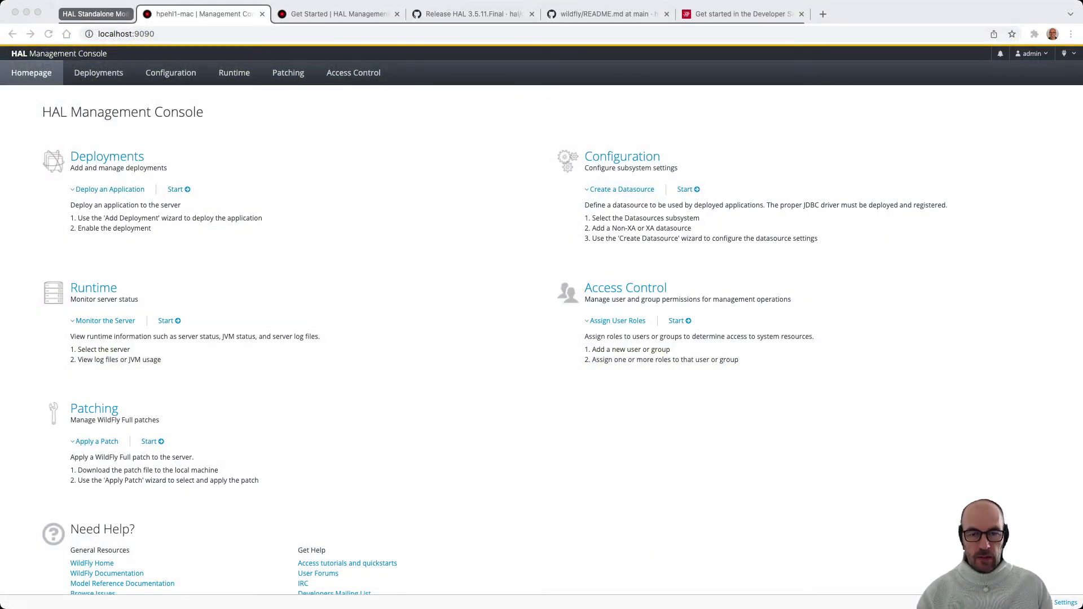
# - Return to the browser's HAL console, choose to connect to a different server, and add a management interface named wildfly-26 with port 9926
pyautogui.press('super+Tab')
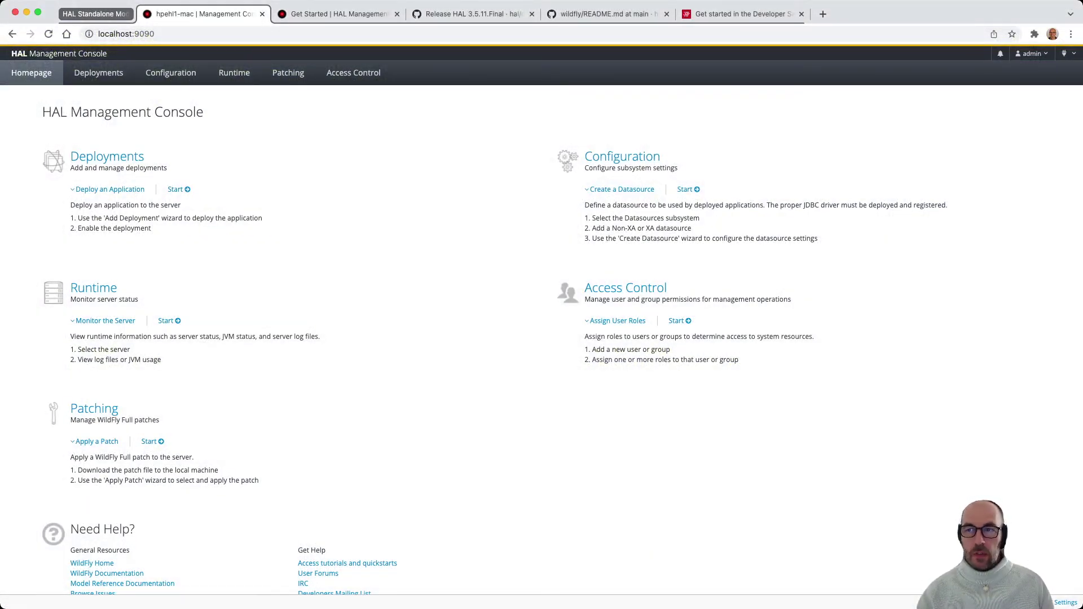
pyautogui.click(1068, 53)
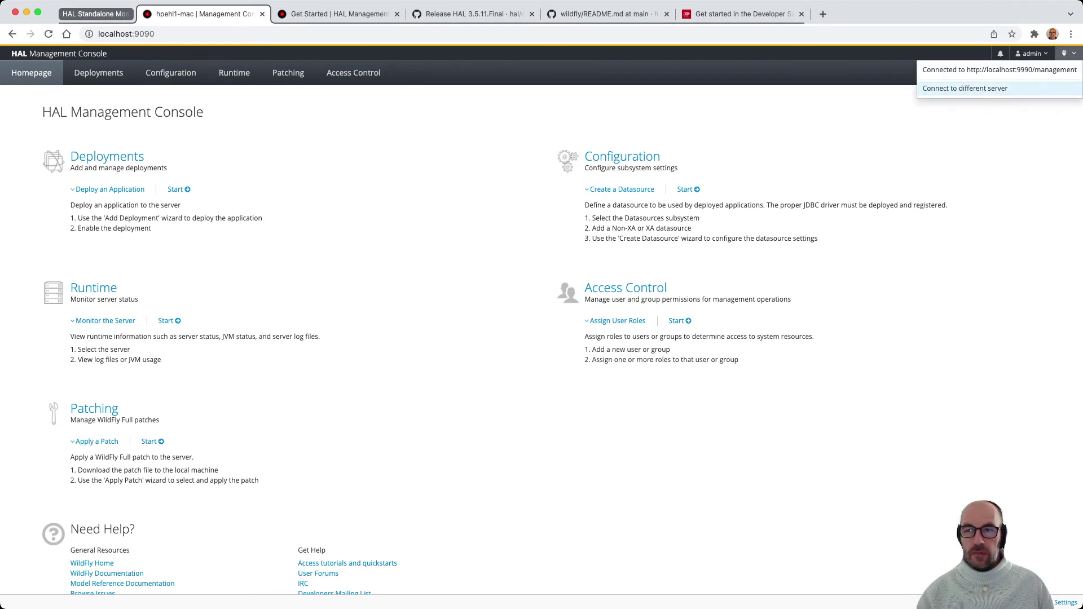
pyautogui.click(964, 88)
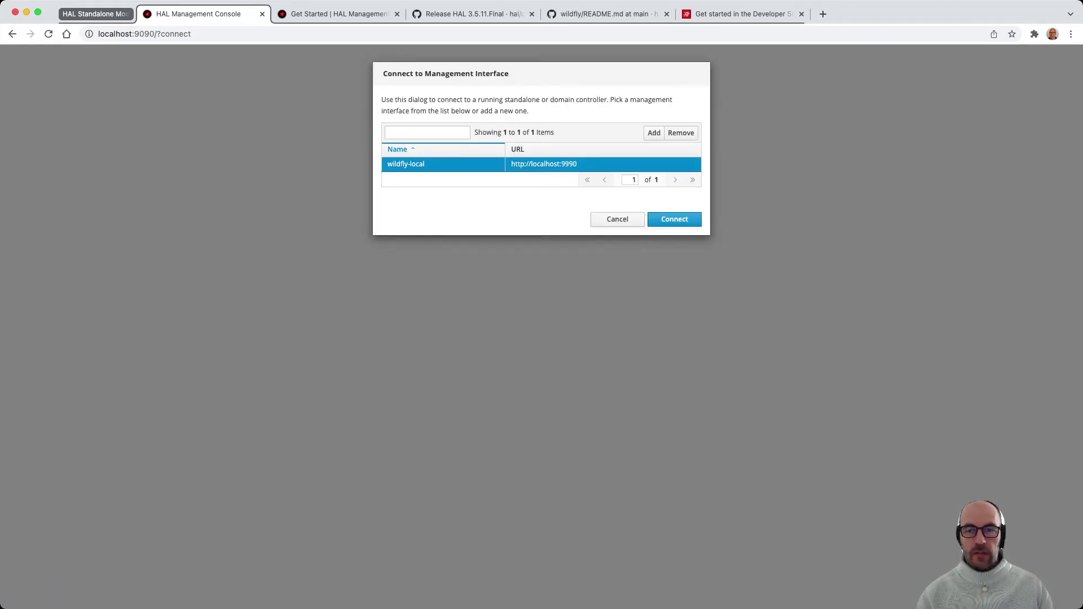
pyautogui.click(653, 133)
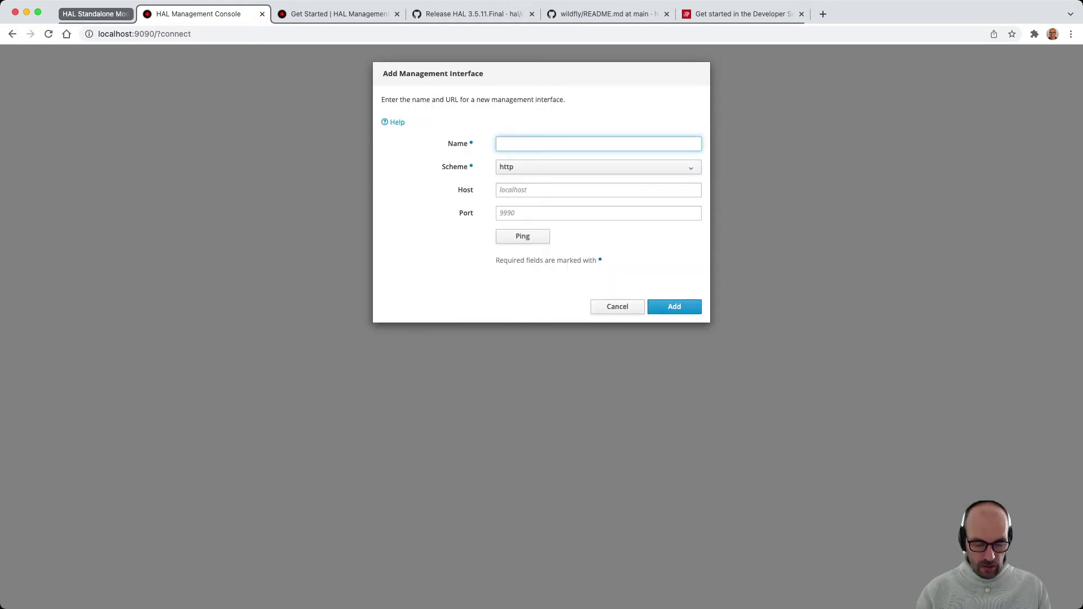
pyautogui.write('wi')
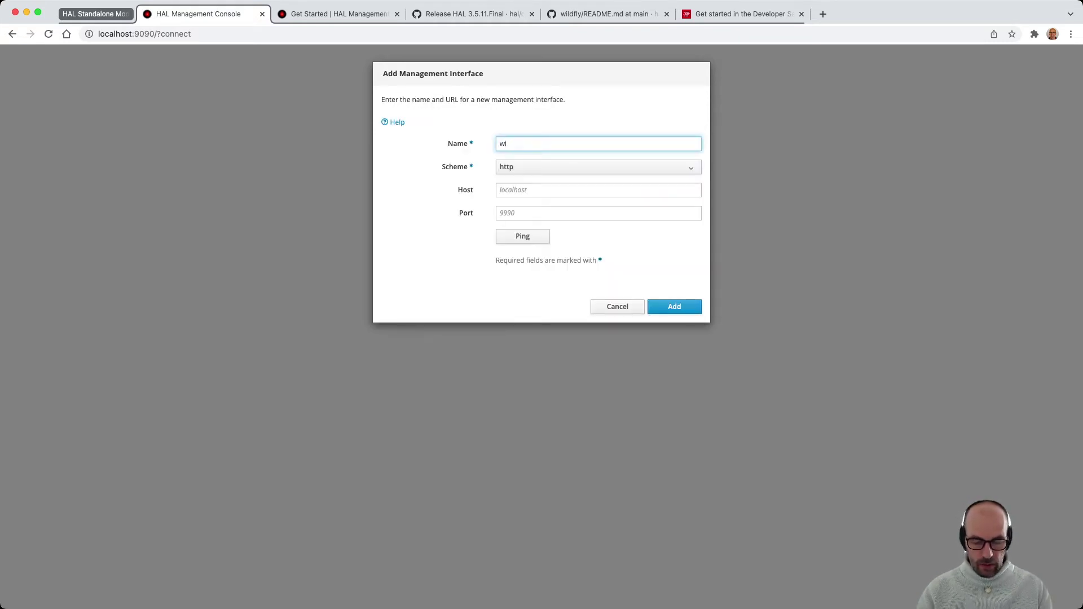
pyautogui.write('ldfly-26')
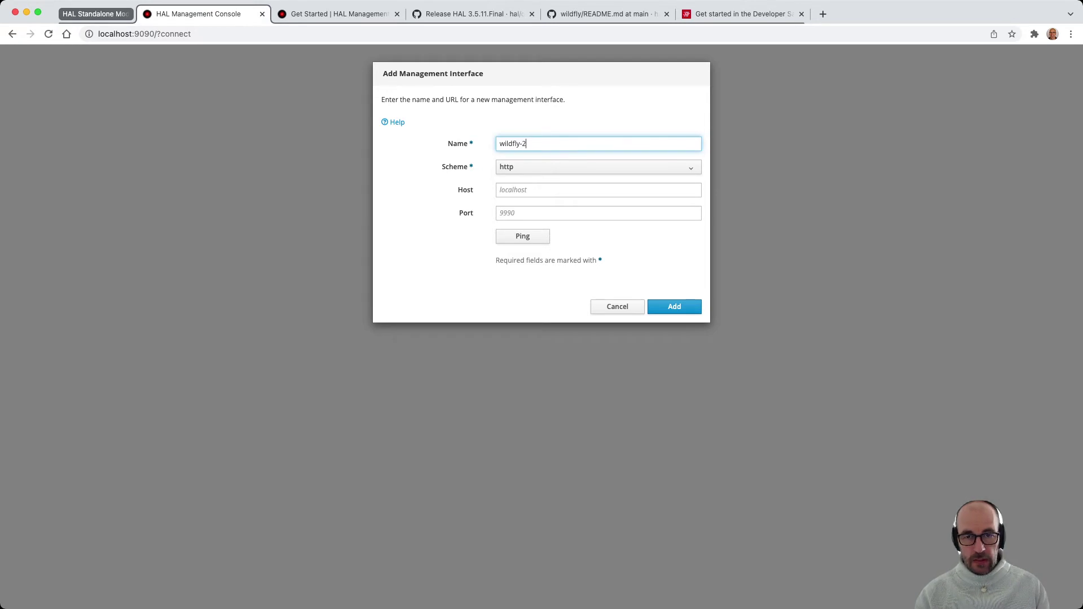
pyautogui.press('Tab')
pyautogui.press('Tab')
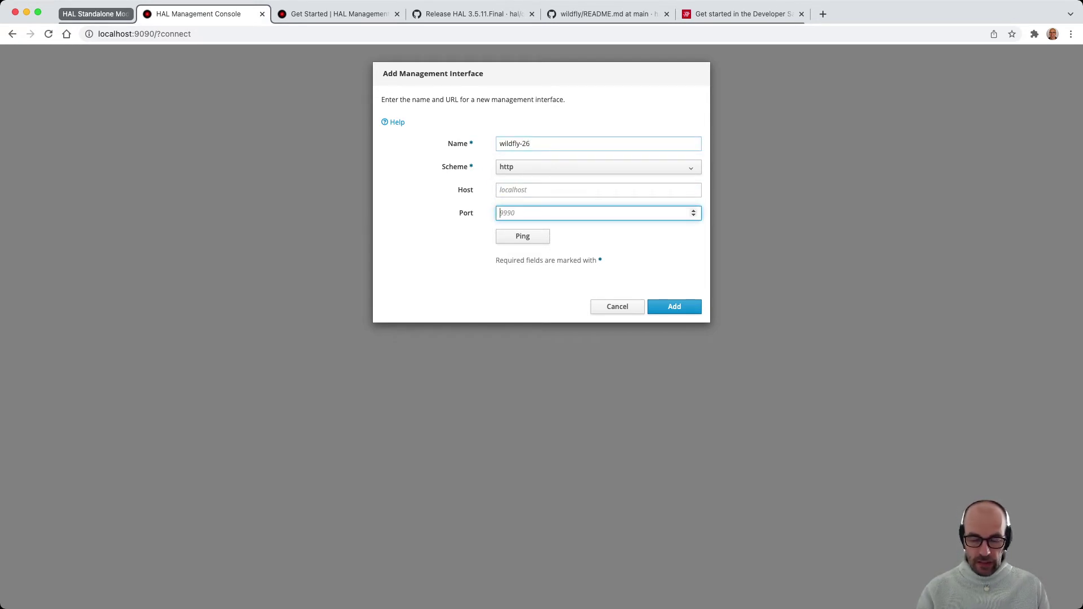
pyautogui.write('9926')
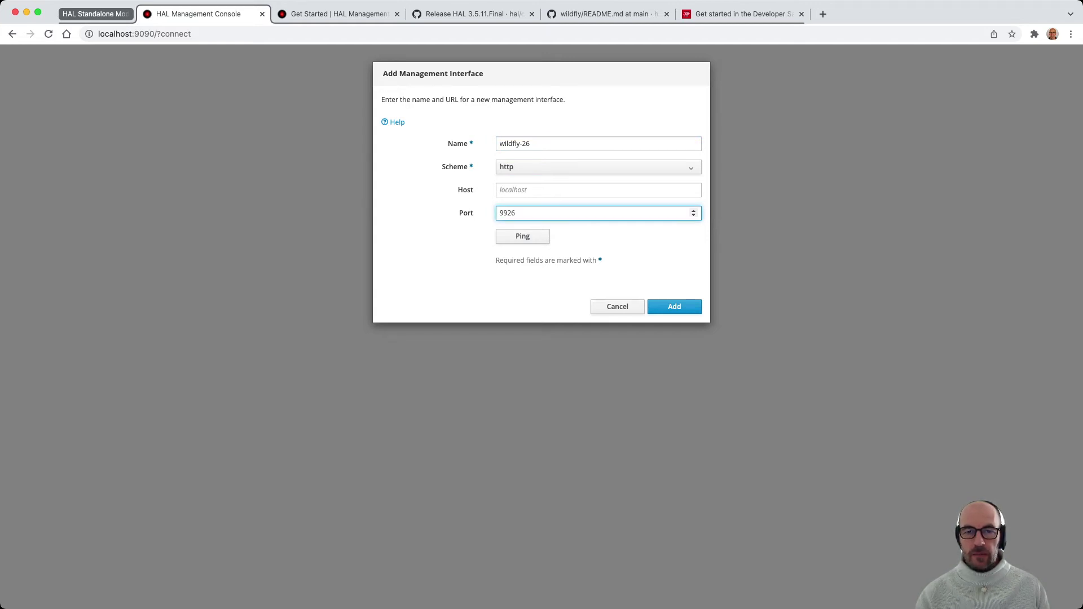
pyautogui.click(674, 307)
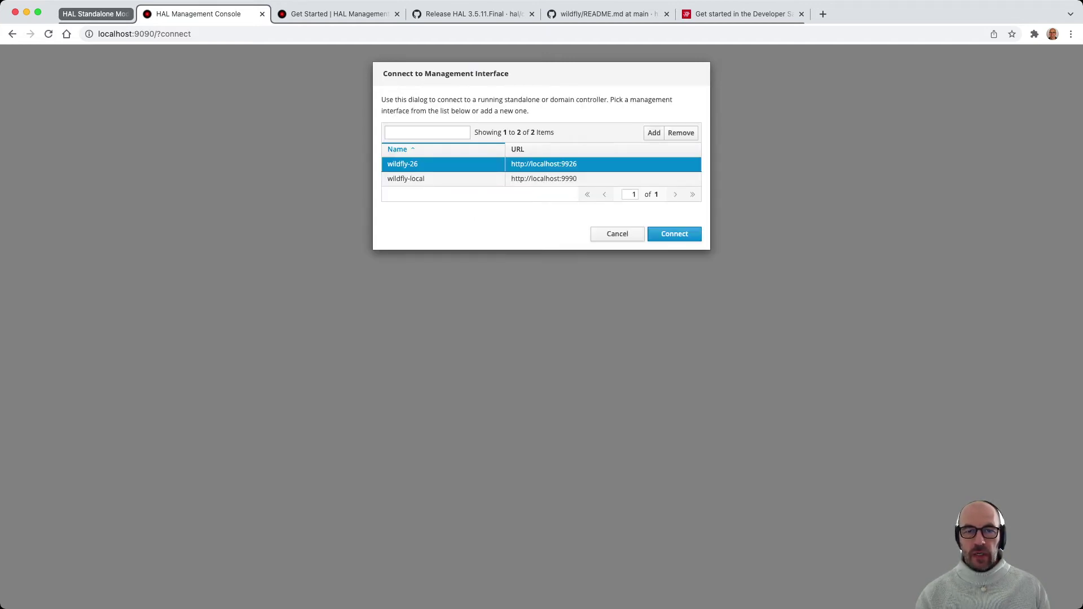
# - Add another management interface named wildfly-23 with the http scheme, default host and port 9923
pyautogui.click(653, 133)
pyautogui.write('w')
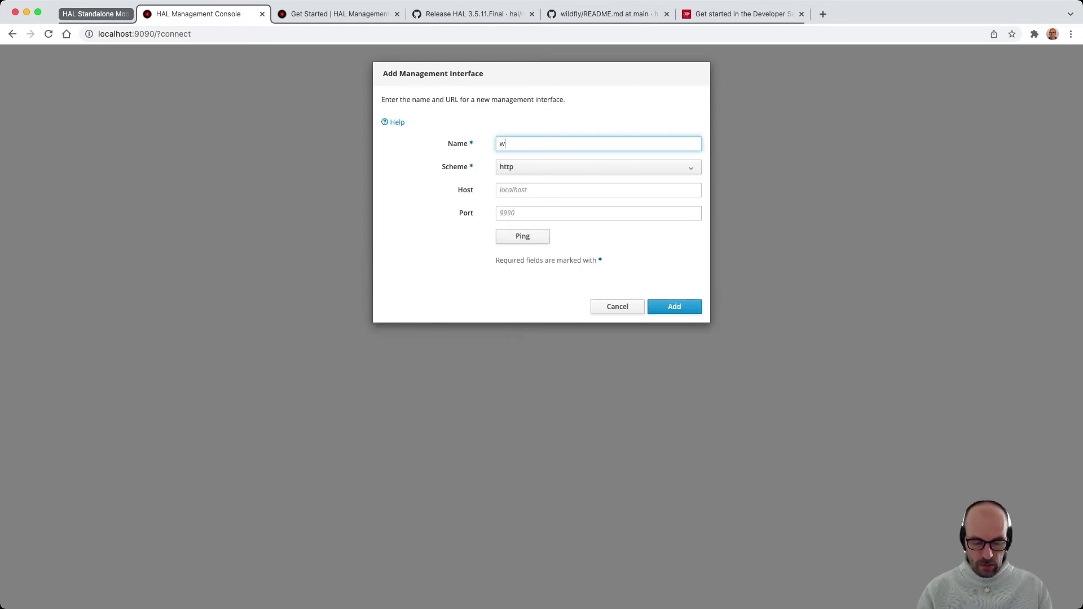
pyautogui.write('ildfly')
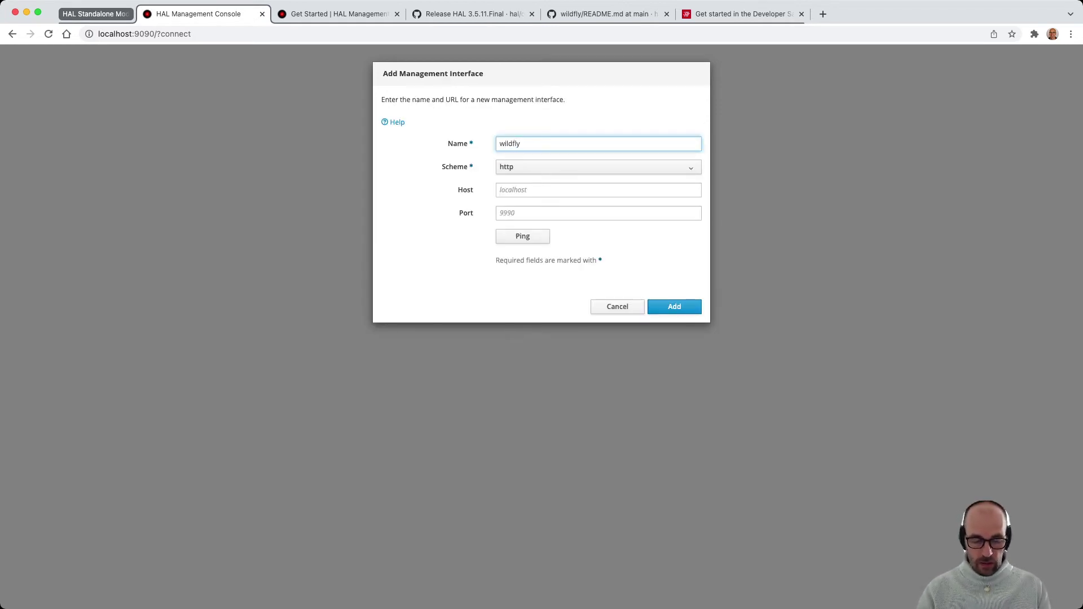
pyautogui.write('-23')
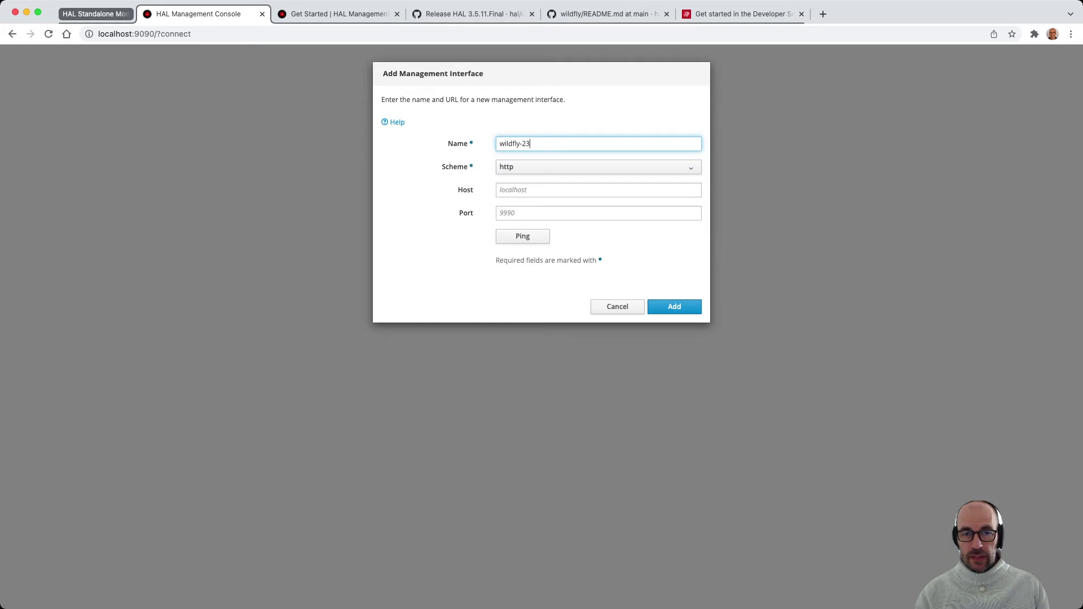
pyautogui.press('Tab')
pyautogui.press('Tab')
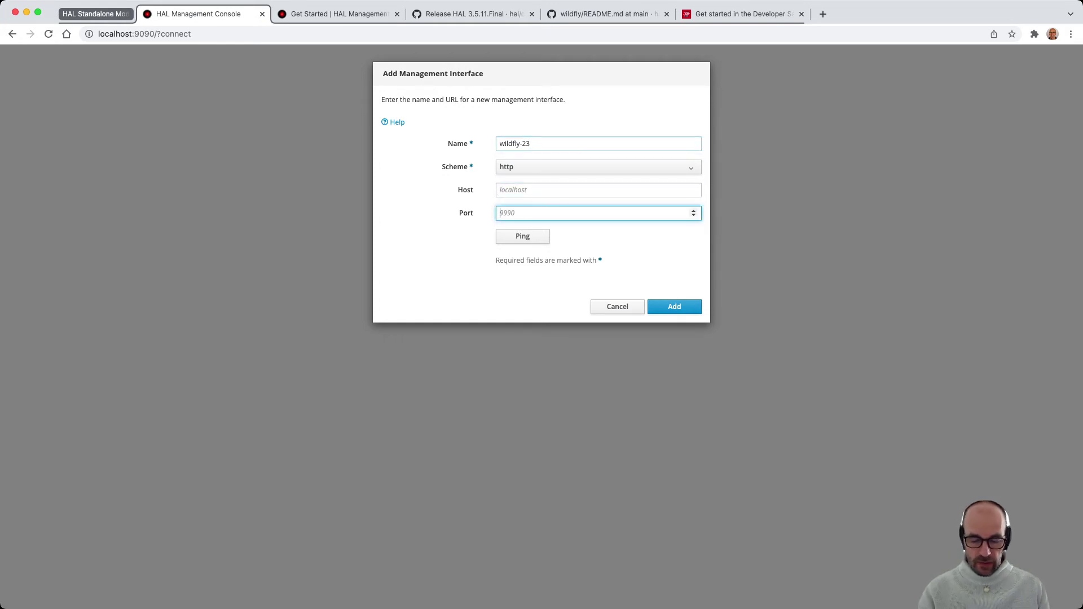
pyautogui.write('9923')
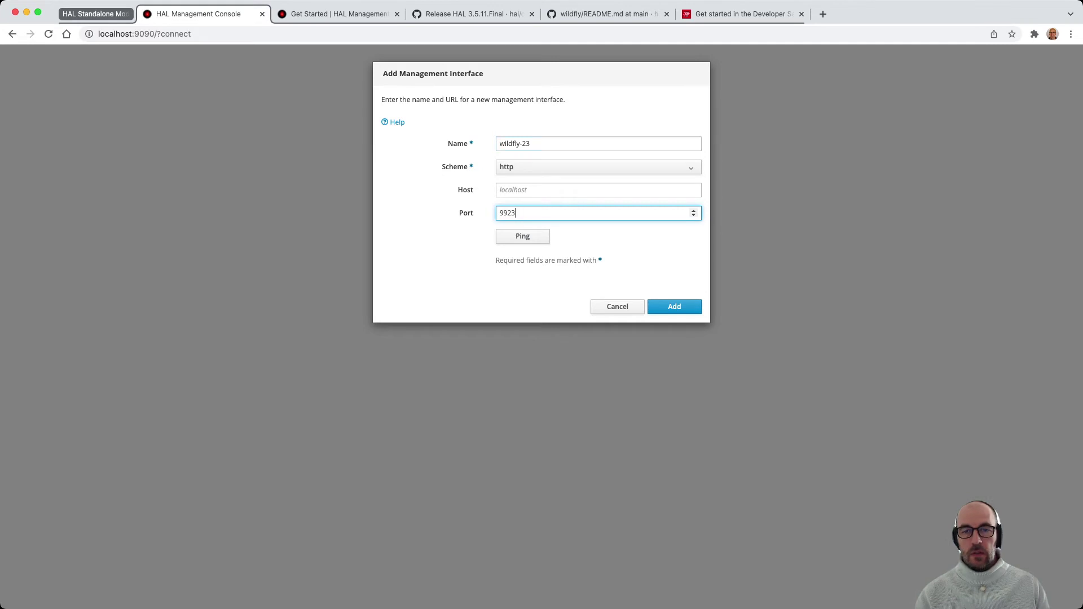
pyautogui.press('Return')
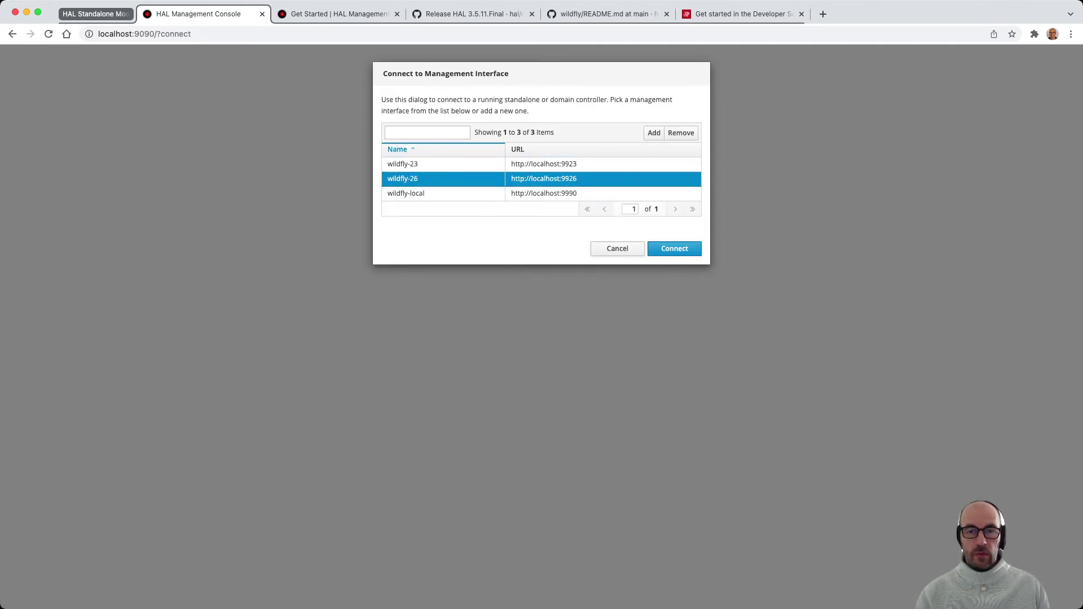
# - Connect to the wildfly-26 management interface and examine the MicroProfile entries in its configuration subsystems
pyautogui.press('Return')
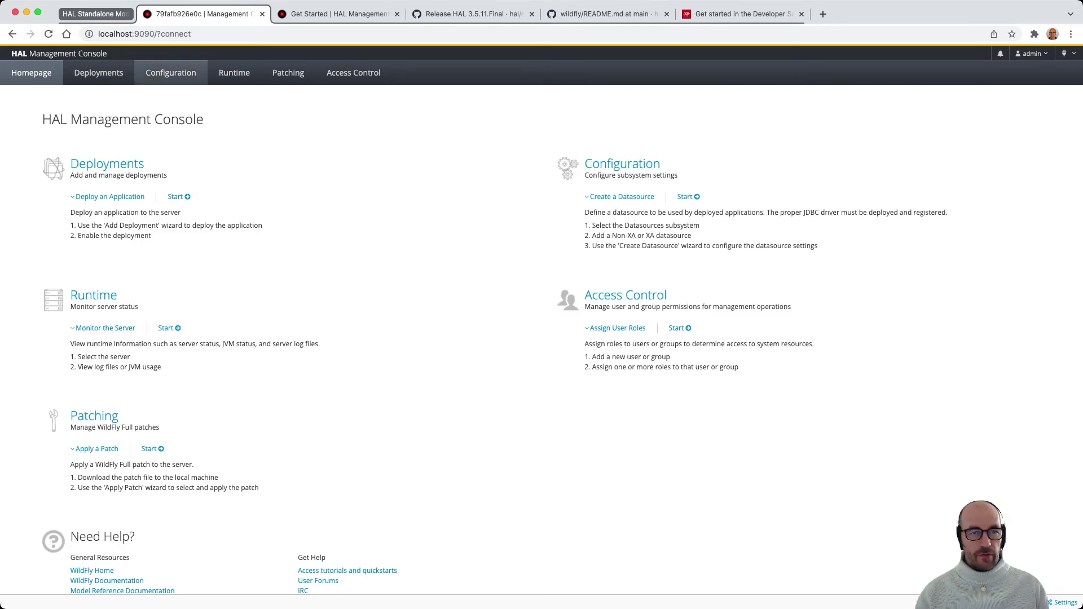
pyautogui.click(171, 72)
pyautogui.click(85, 127)
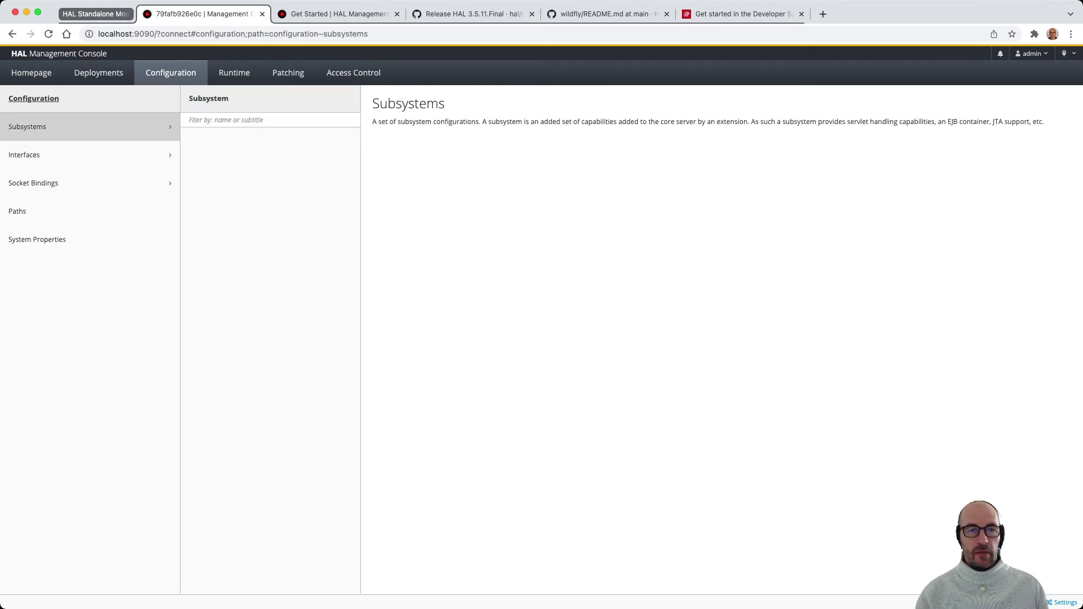
pyautogui.scroll(-6, 271, 265)
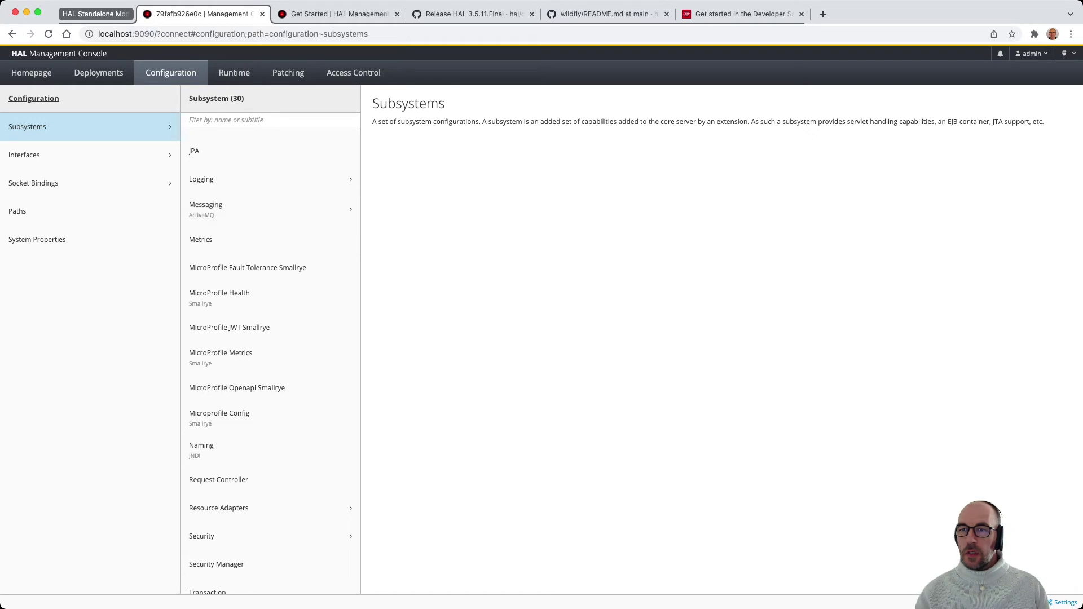
# - Switch the console's connection to the wildfly-23 management interface and open its list of configuration subsystems
pyautogui.click(1066, 53)
pyautogui.click(964, 88)
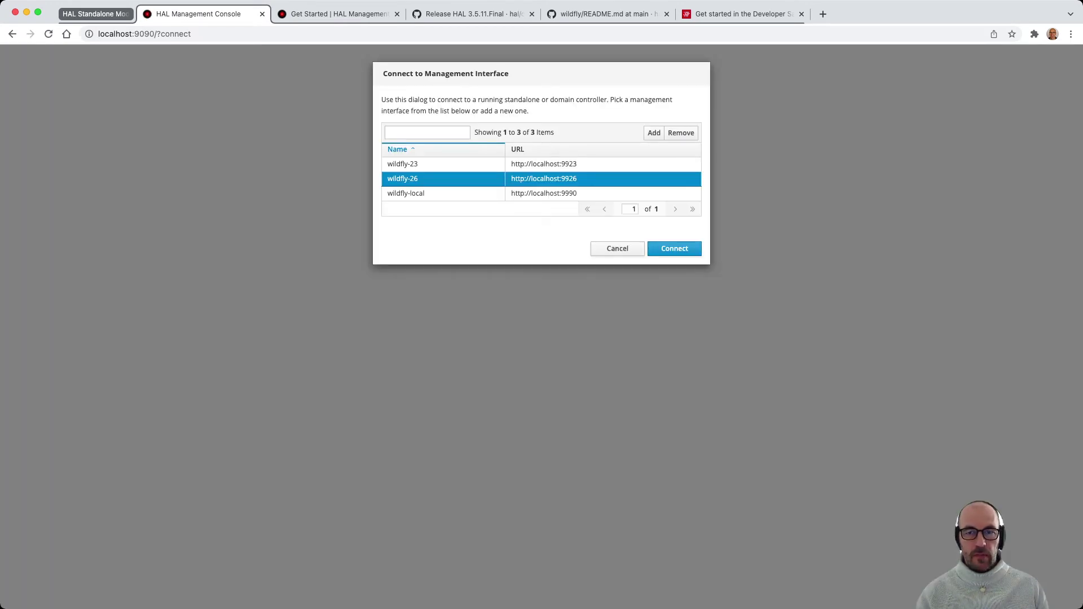
pyautogui.click(542, 164)
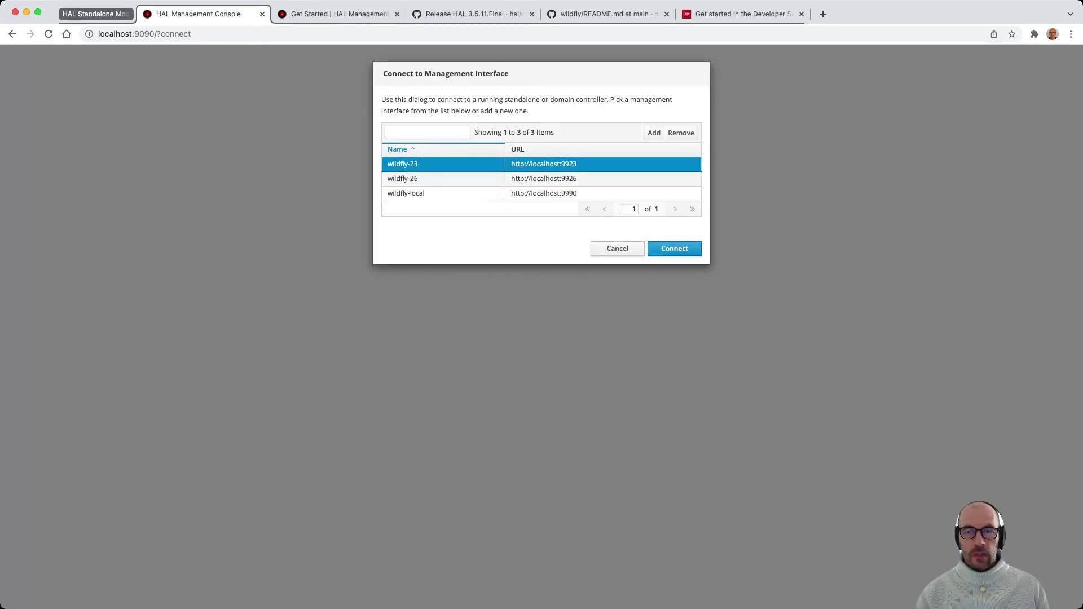
pyautogui.click(675, 249)
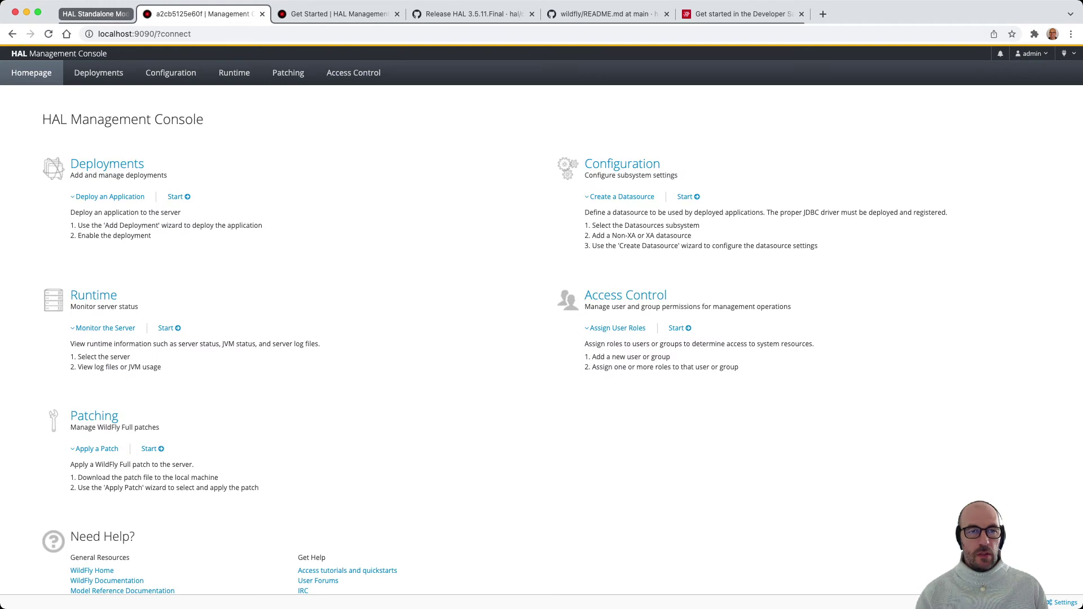
pyautogui.click(170, 73)
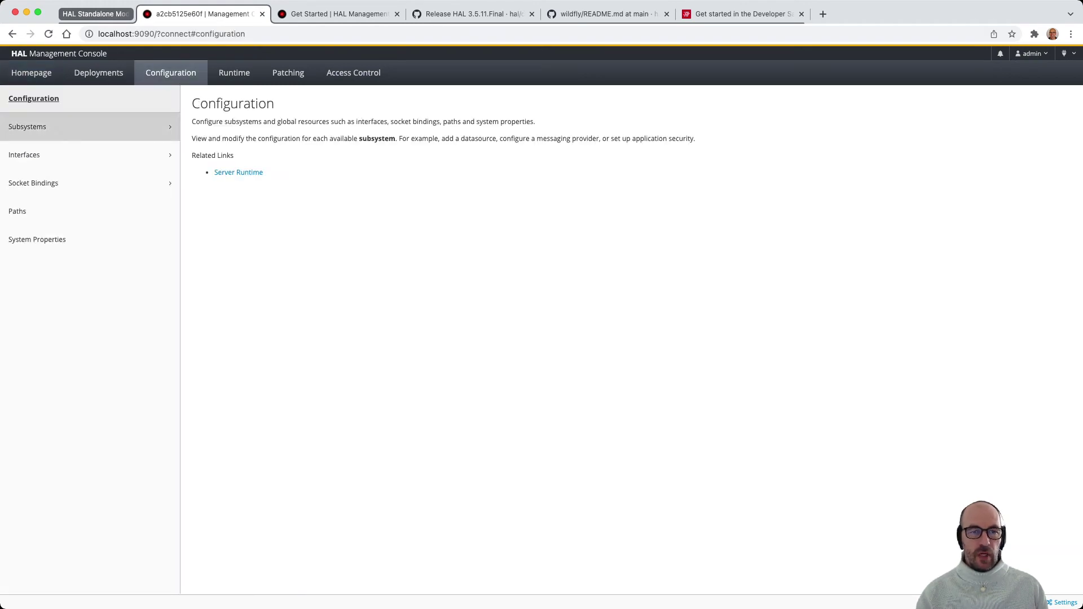
pyautogui.click(84, 126)
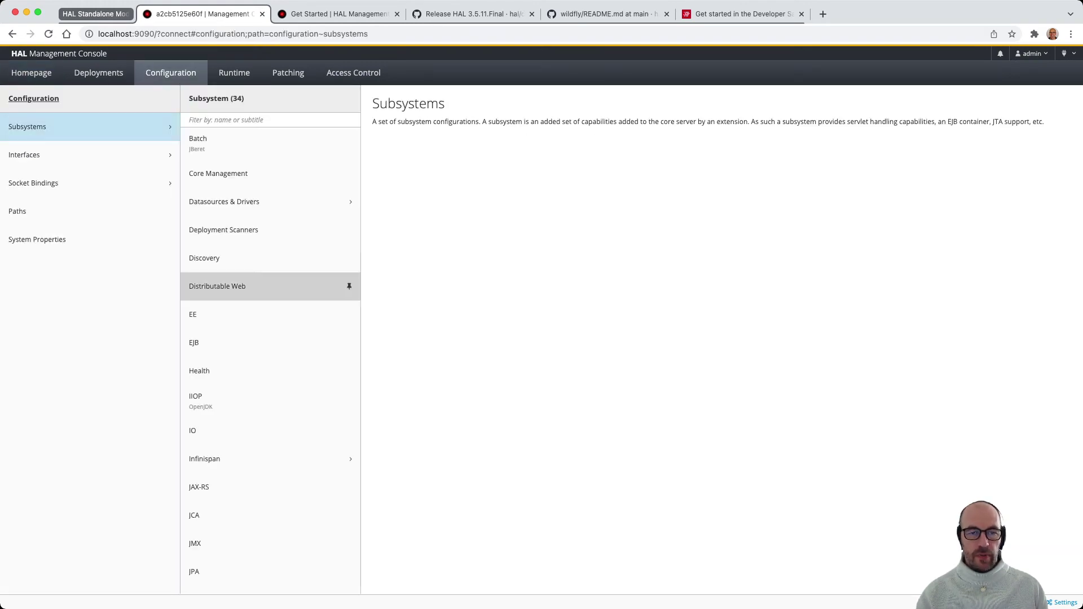
# - Look through the configuration subsystems of the connected server, viewing Distributable Web, Infinispan and Messaging and scanning the MicroProfile entries
pyautogui.click(243, 286)
pyautogui.scroll(-3, 242, 314)
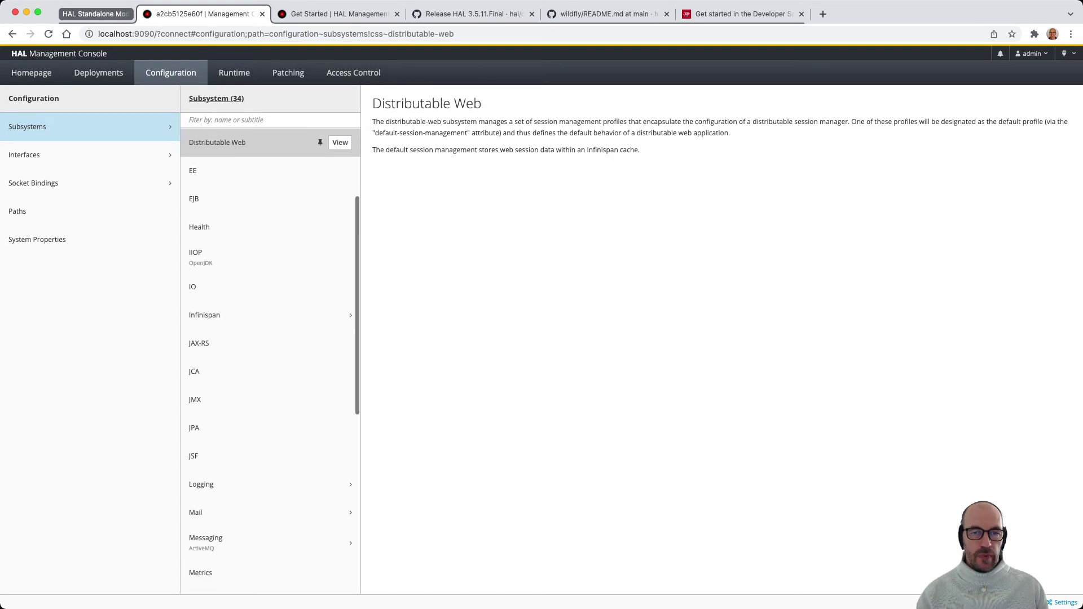
pyautogui.click(243, 313)
pyautogui.scroll(-5, 271, 313)
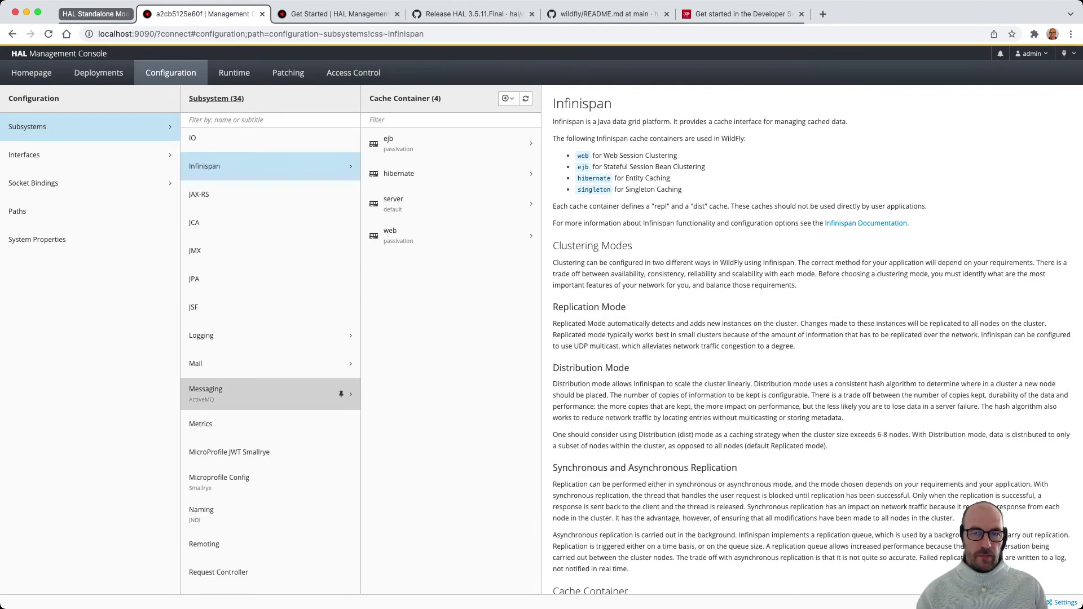
pyautogui.click(265, 393)
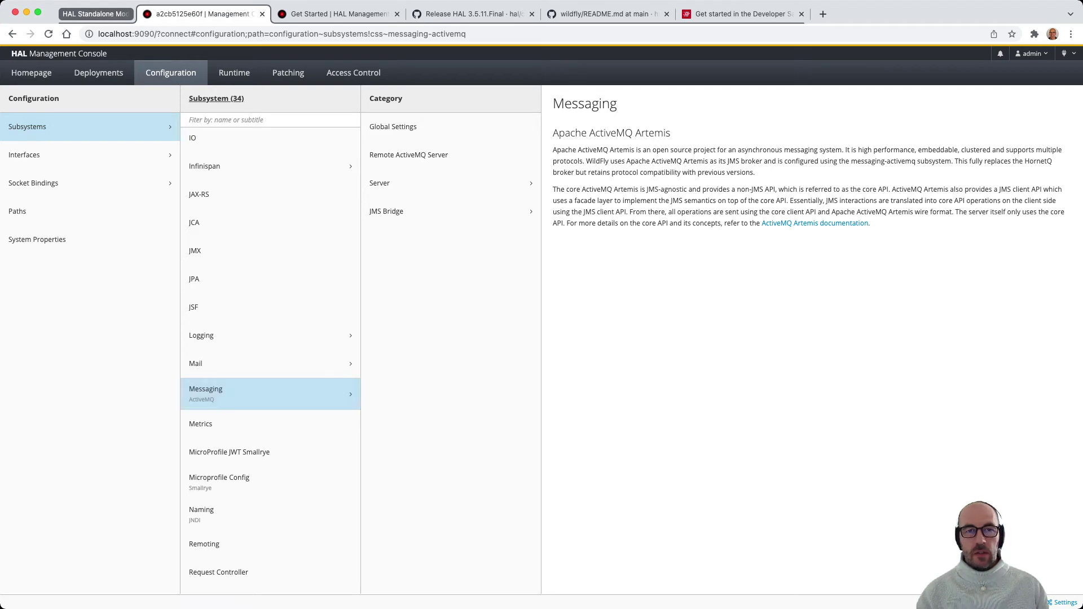
# - Open the online HAL console from the Get Started documentation and bring up the Developer Sandbox for Red Hat OpenShift page
pyautogui.click(338, 14)
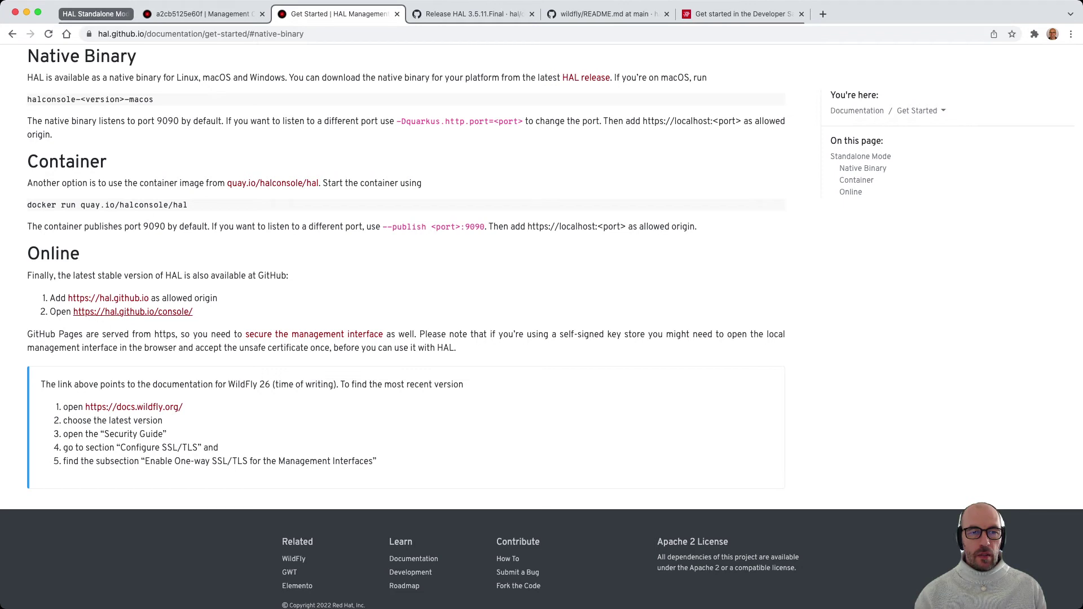
pyautogui.click(132, 311)
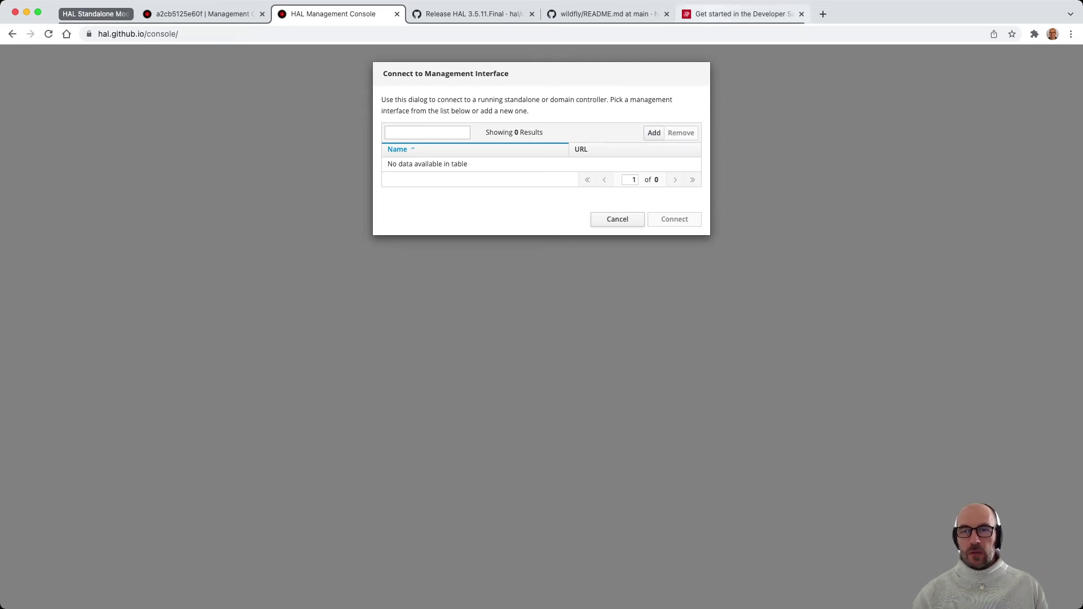
pyautogui.press('super+6')
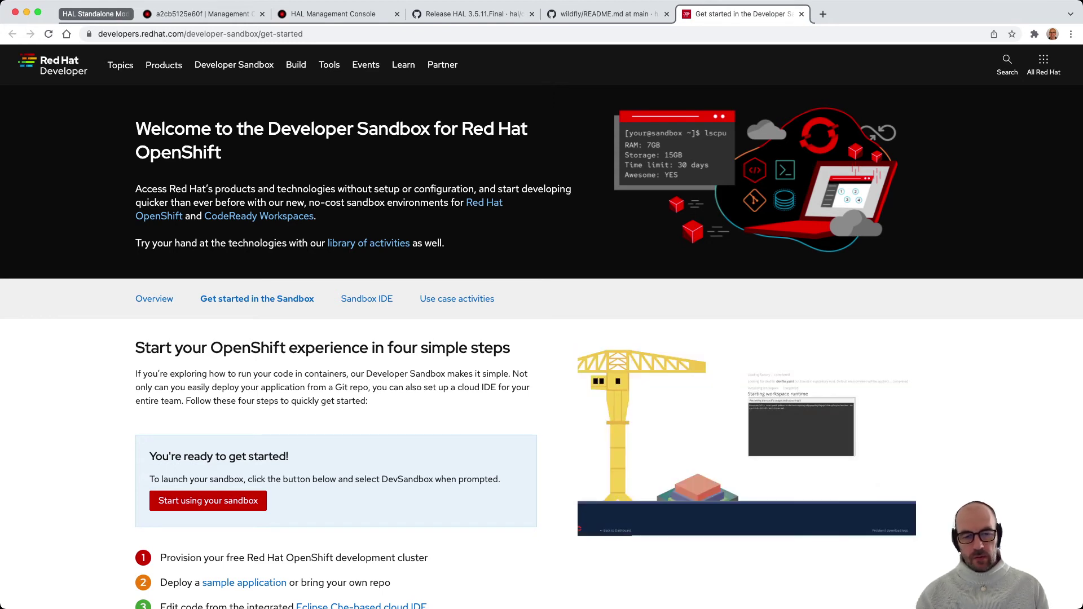
pyautogui.press('super+r')
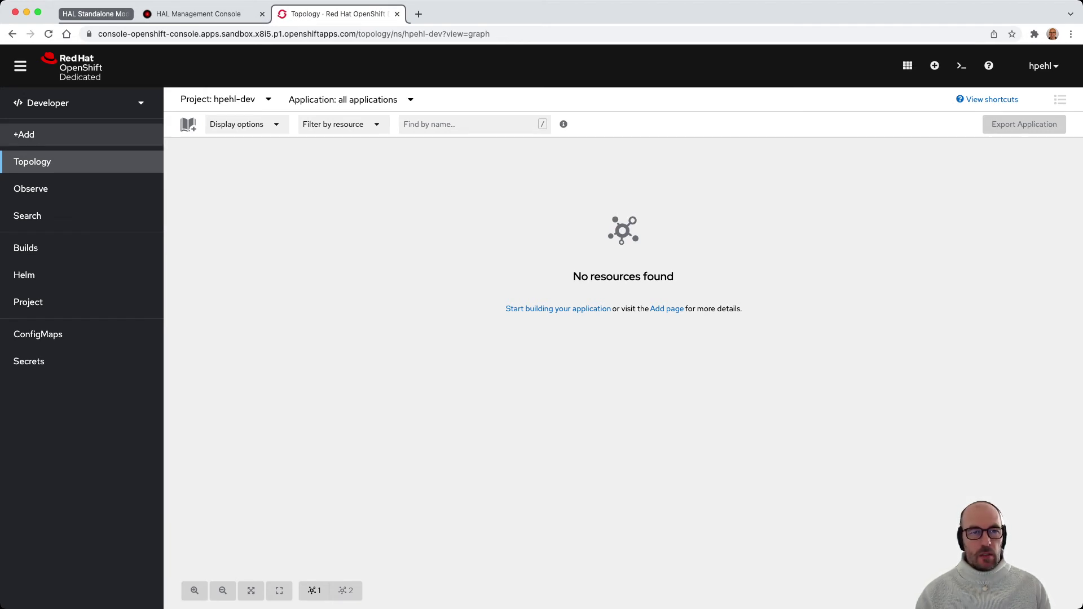
# - Start a container image deployment in the OpenShift project using the external registry image quay.io/halconsole/wildfly:26.0.0.Final
pyautogui.click(24, 135)
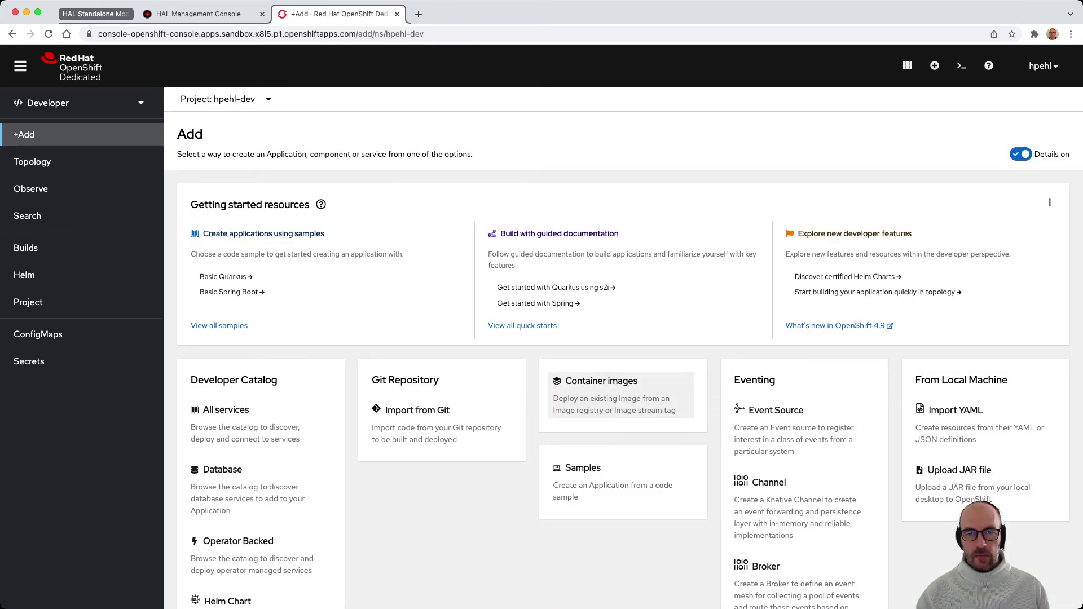
pyautogui.click(614, 395)
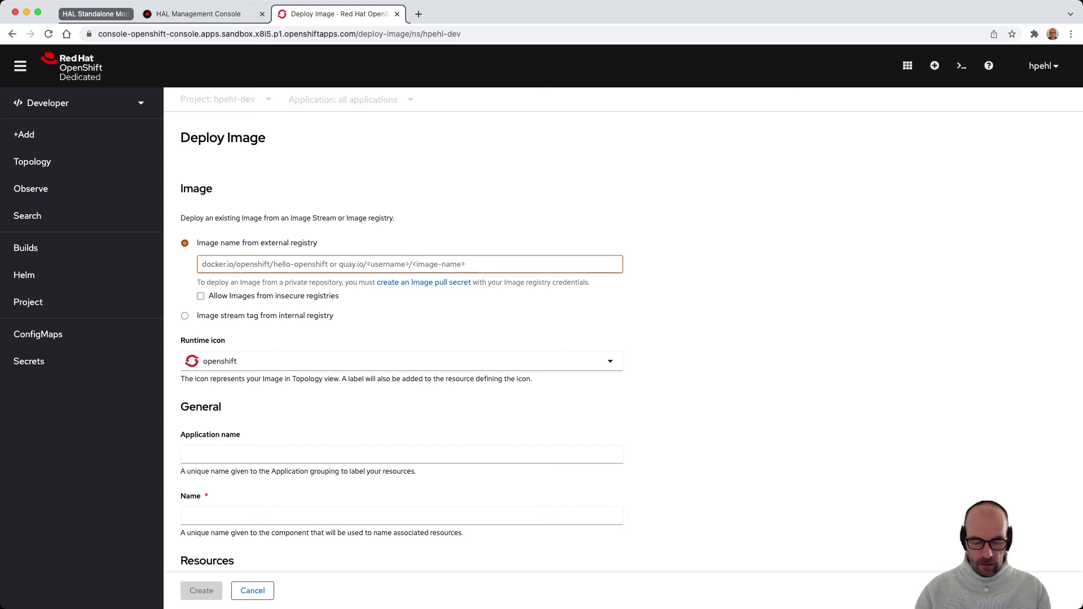
pyautogui.write('quay.')
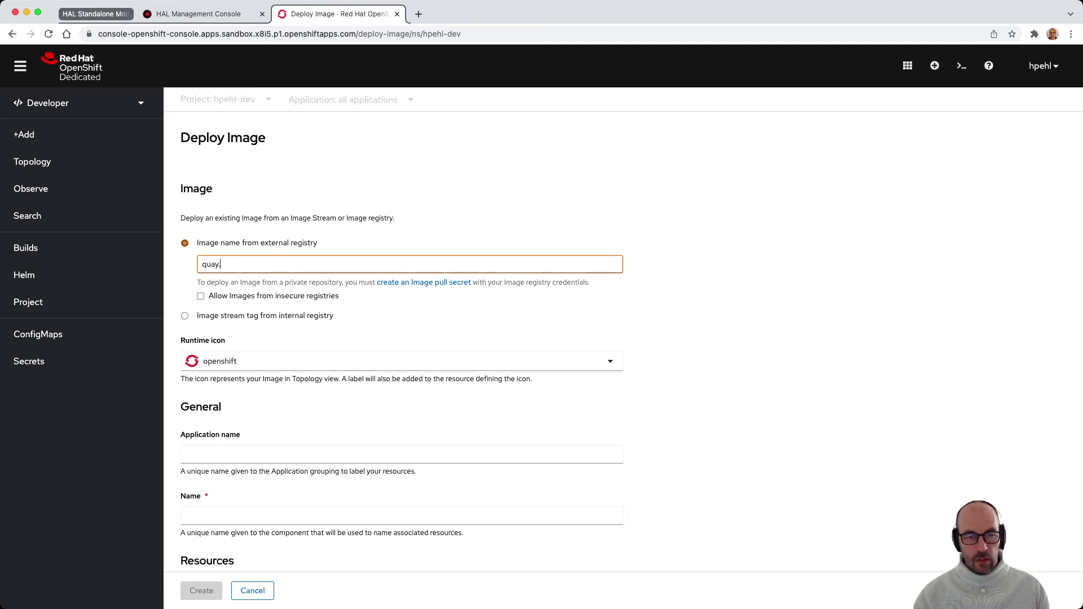
pyautogui.write('io')
pyautogui.press('Down')
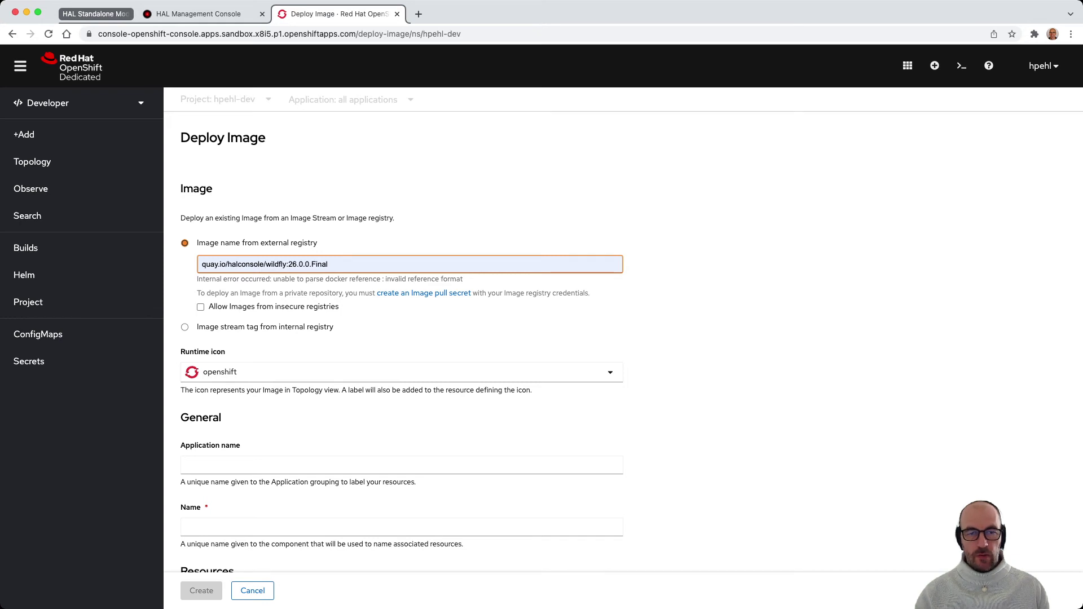
pyautogui.press('Return')
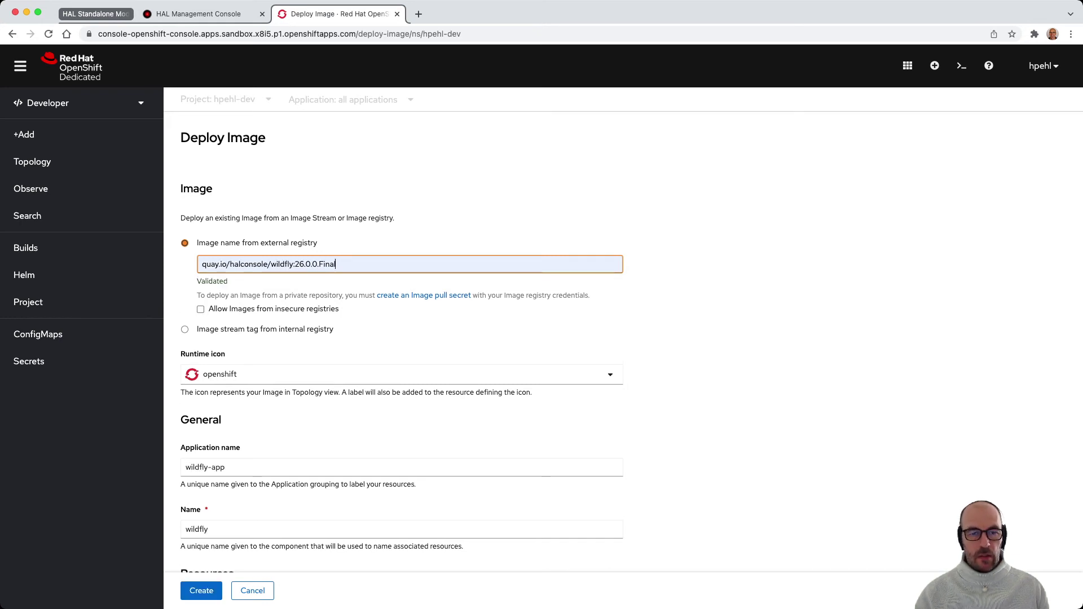
# - Set the runtime icon of the image deployment to wildfly
pyautogui.press('Return')
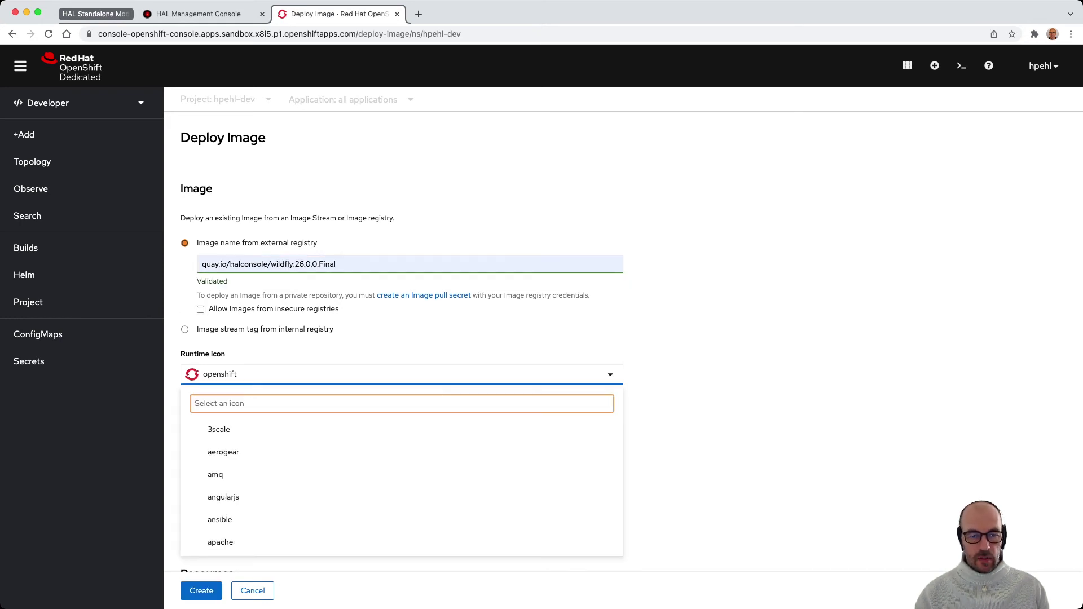
pyautogui.write('wildfly')
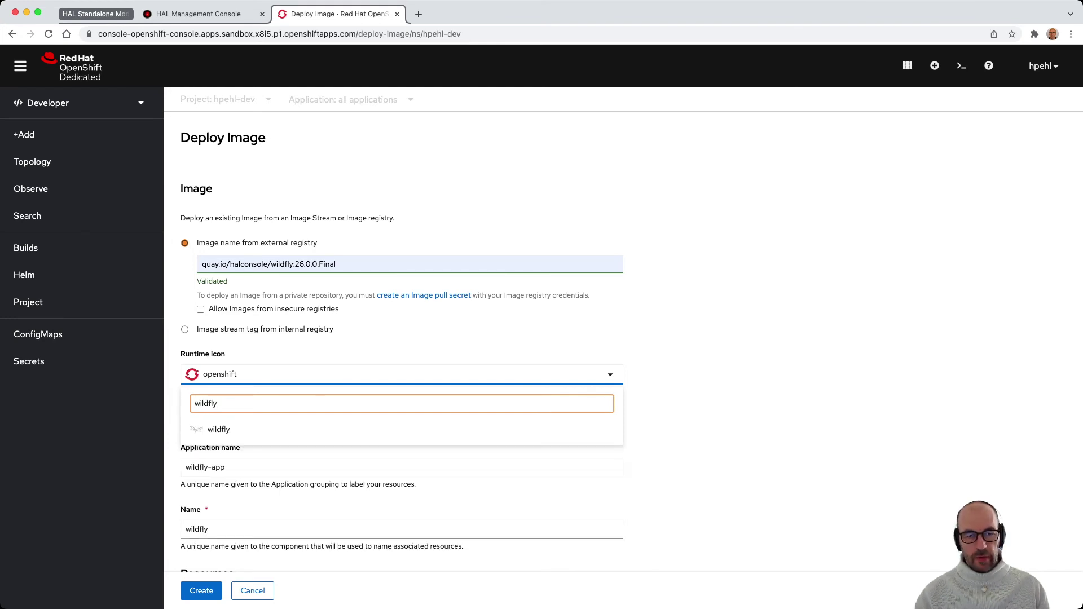
pyautogui.press('Down')
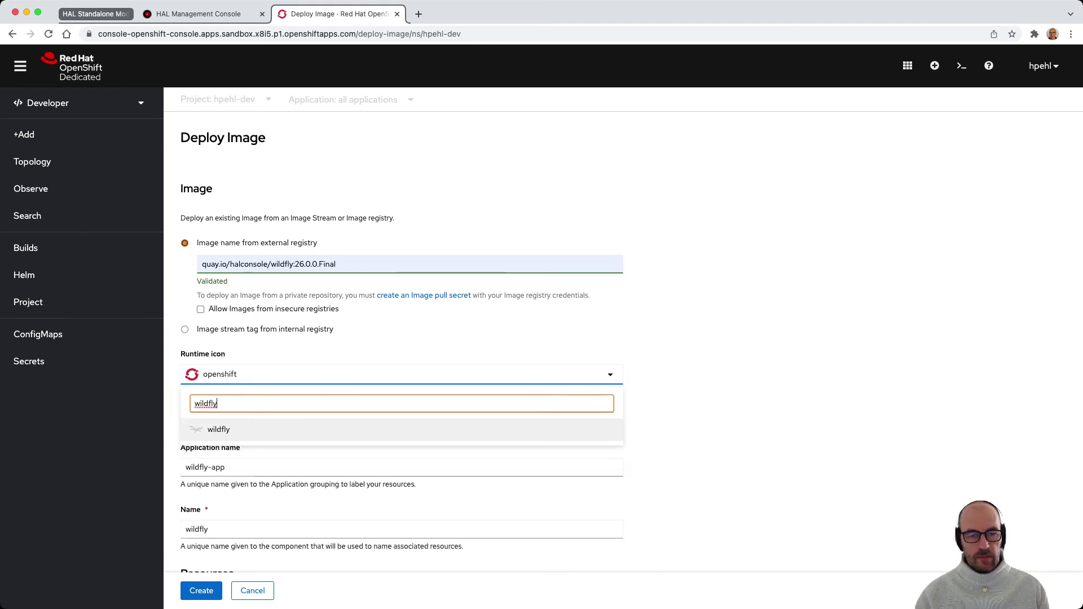
pyautogui.press('Return')
# - Show the advanced routing options of the deployment and set the route's target port to 9990
pyautogui.scroll(-5, 402, 352)
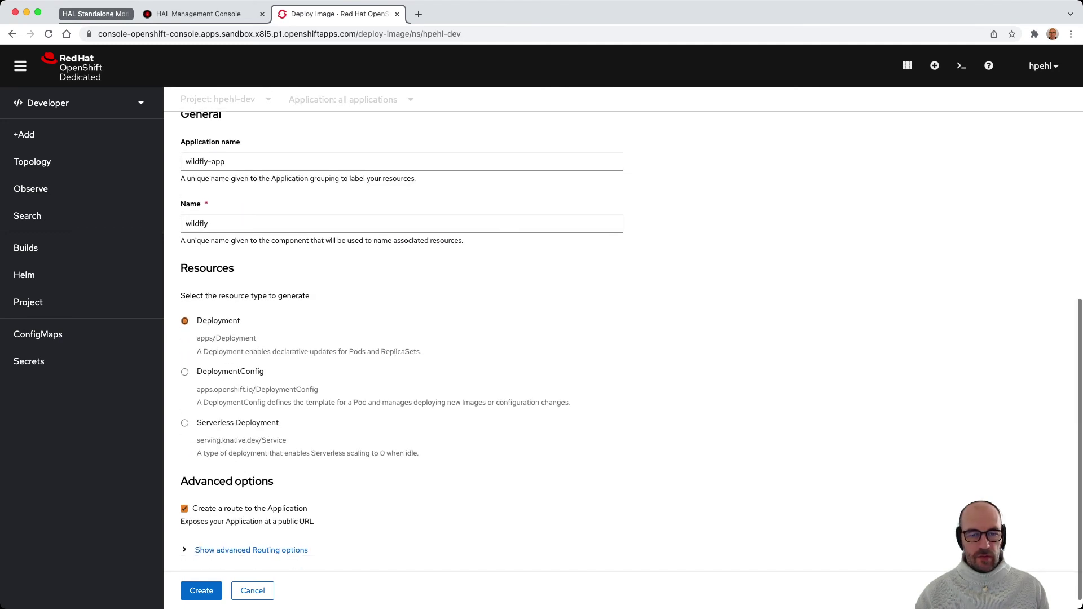
pyautogui.scroll(-1, 402, 352)
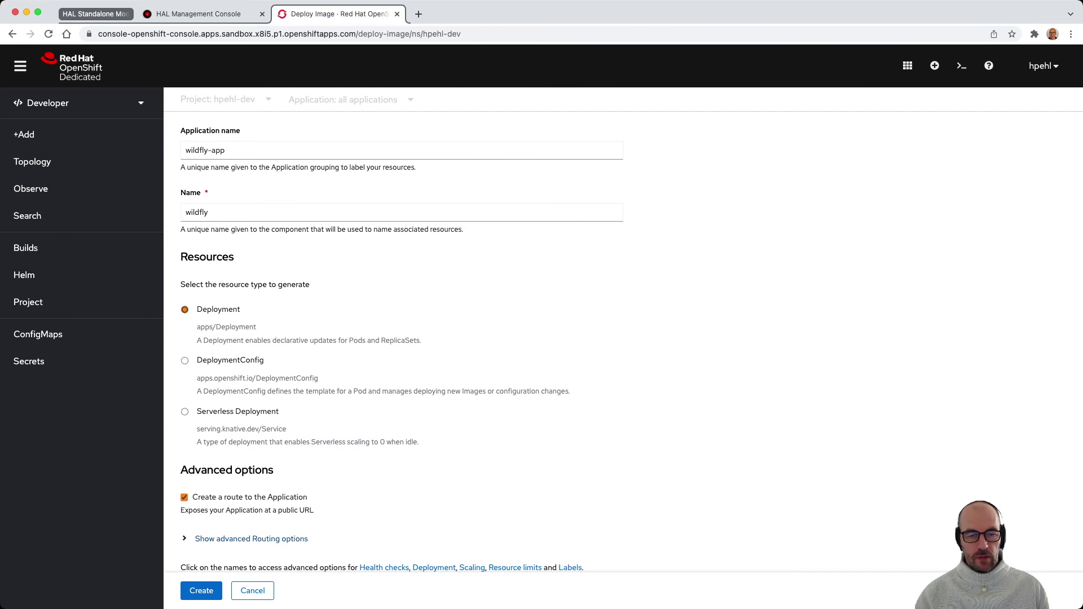
pyautogui.click(251, 539)
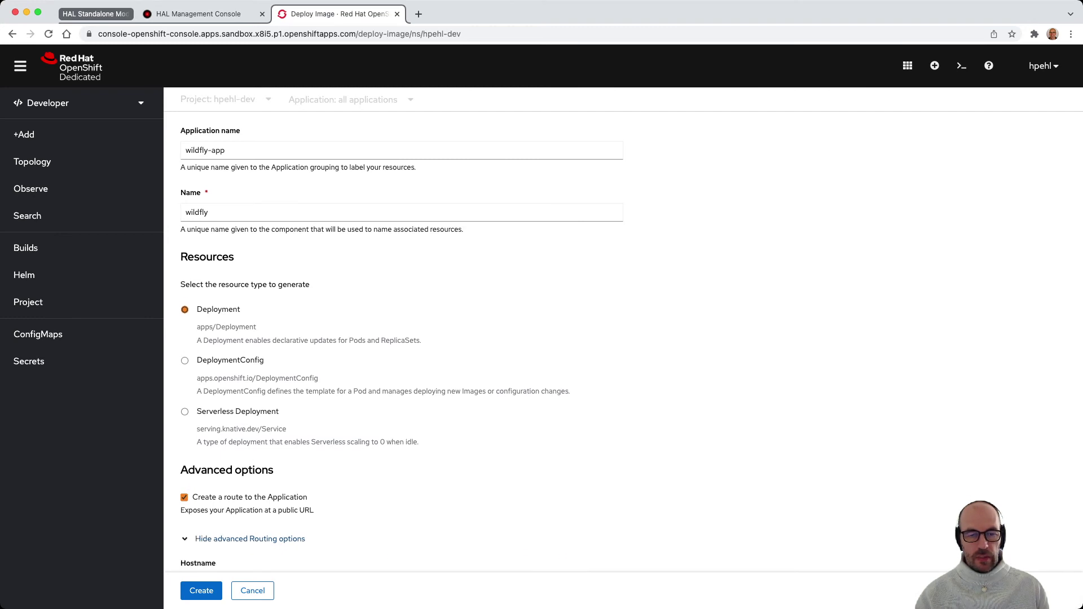
pyautogui.scroll(-1, 395, 338)
pyautogui.scroll(-4, 395, 339)
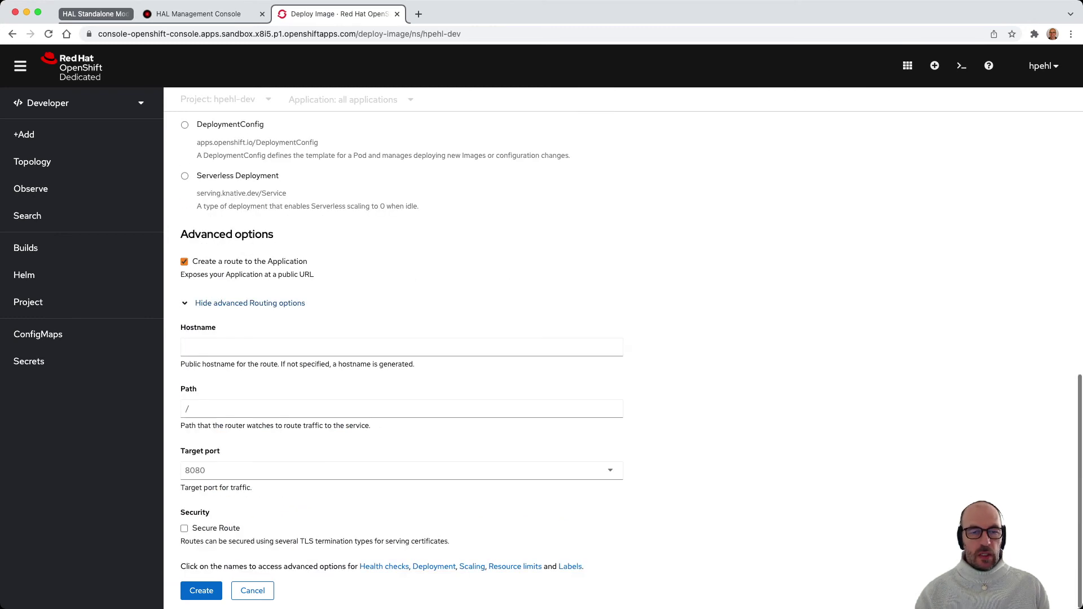
pyautogui.click(338, 470)
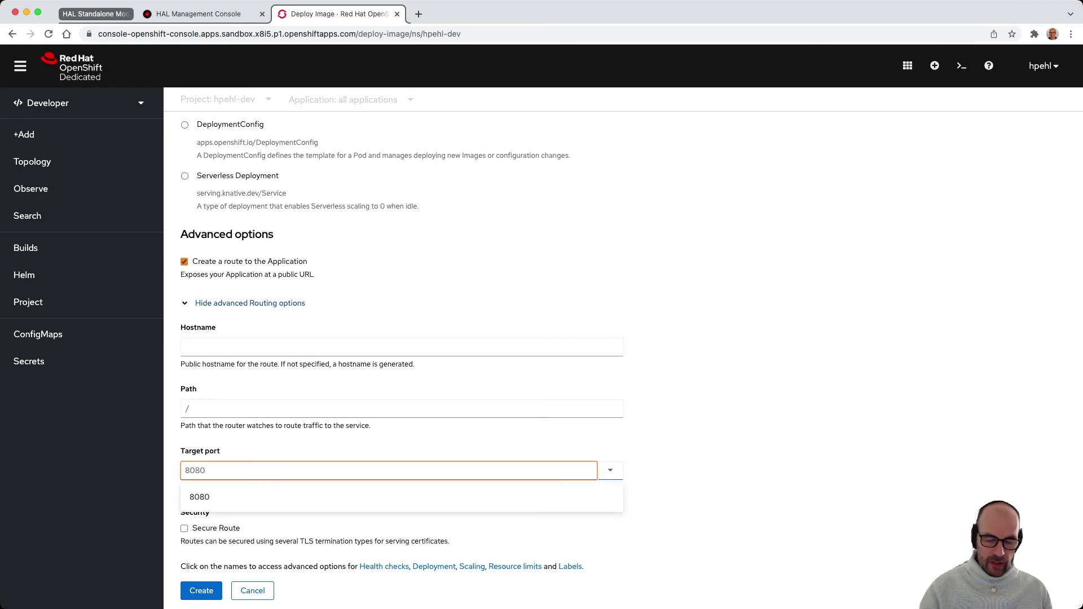
pyautogui.write('9990')
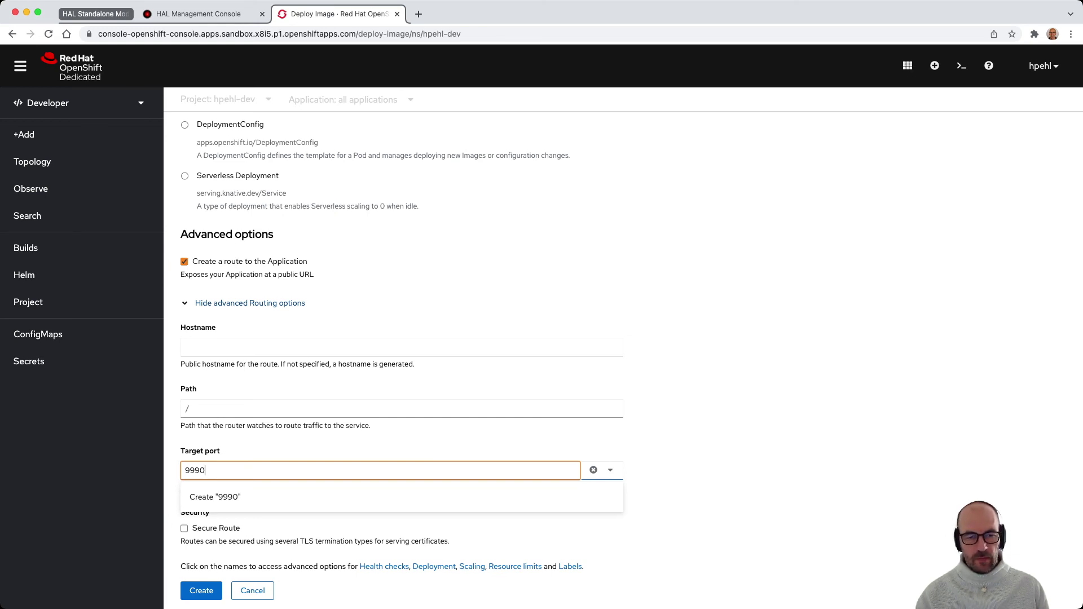
pyautogui.press('Return')
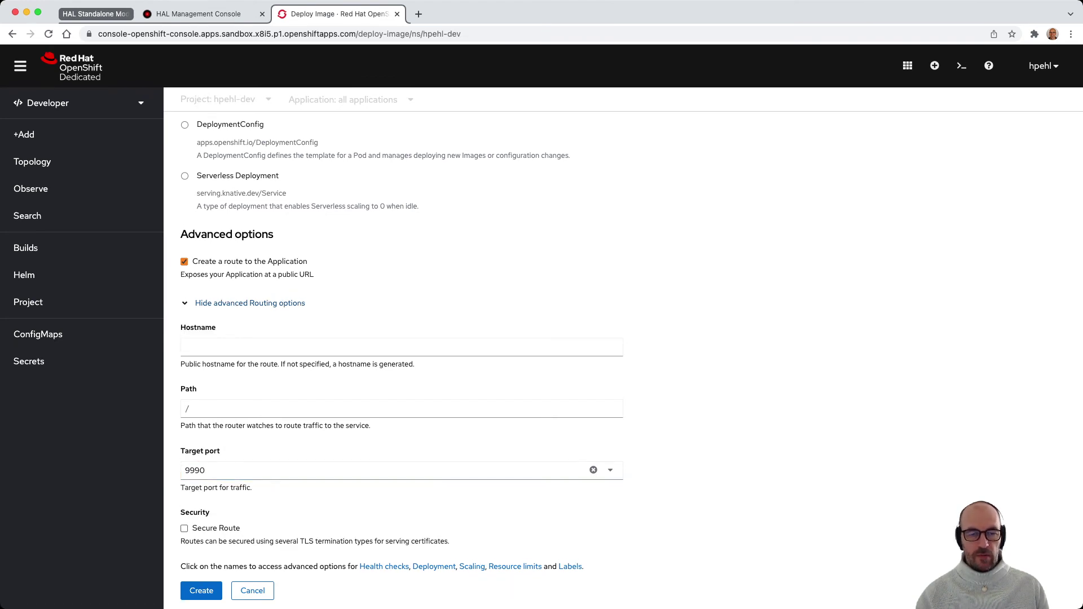
# - Secure the route with Edge TLS termination and insecure traffic set to None, and create the deployment
pyautogui.click(184, 528)
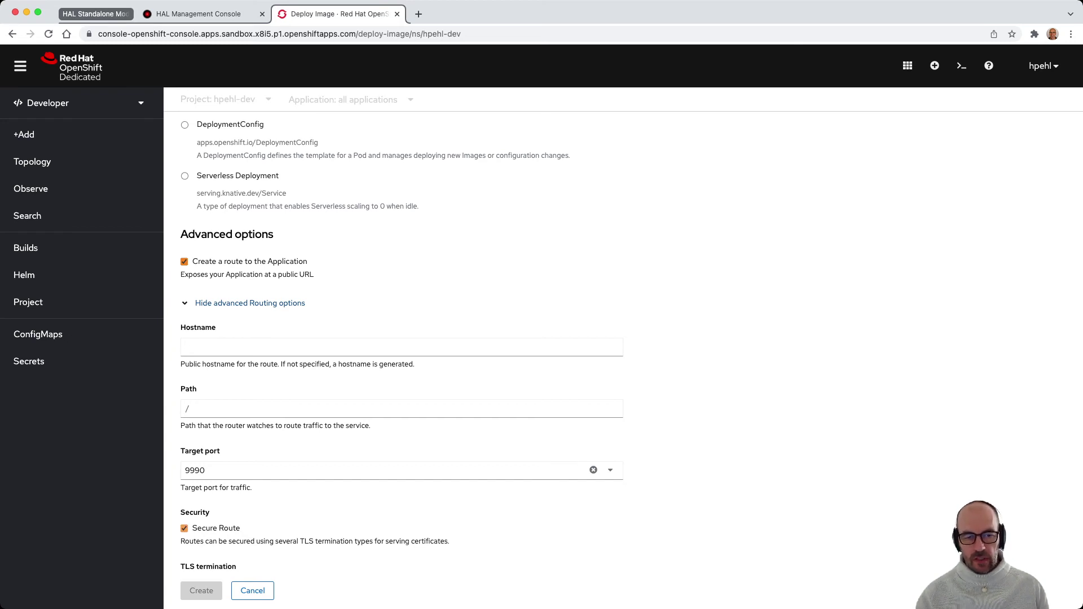
pyautogui.scroll(-2, 620, 350)
pyautogui.scroll(-1, 401, 360)
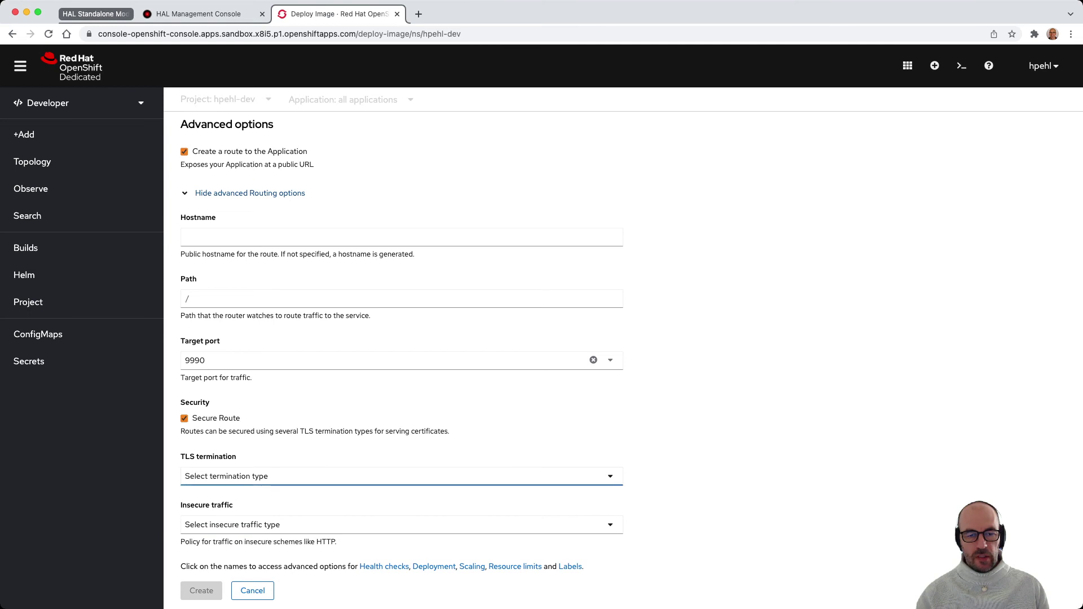
pyautogui.click(401, 476)
pyautogui.click(199, 503)
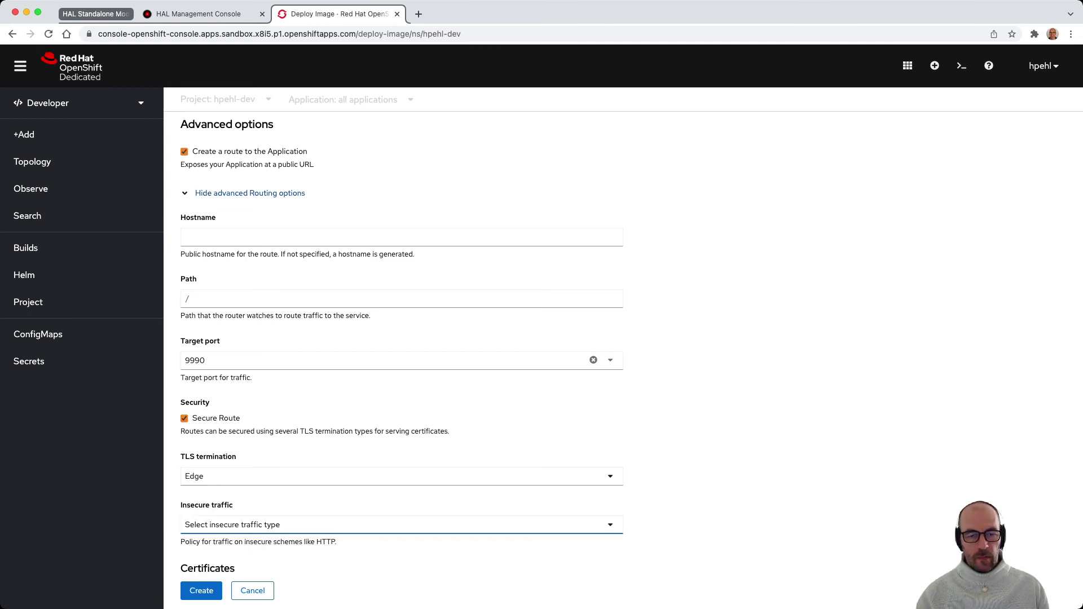
pyautogui.click(402, 524)
pyautogui.click(199, 551)
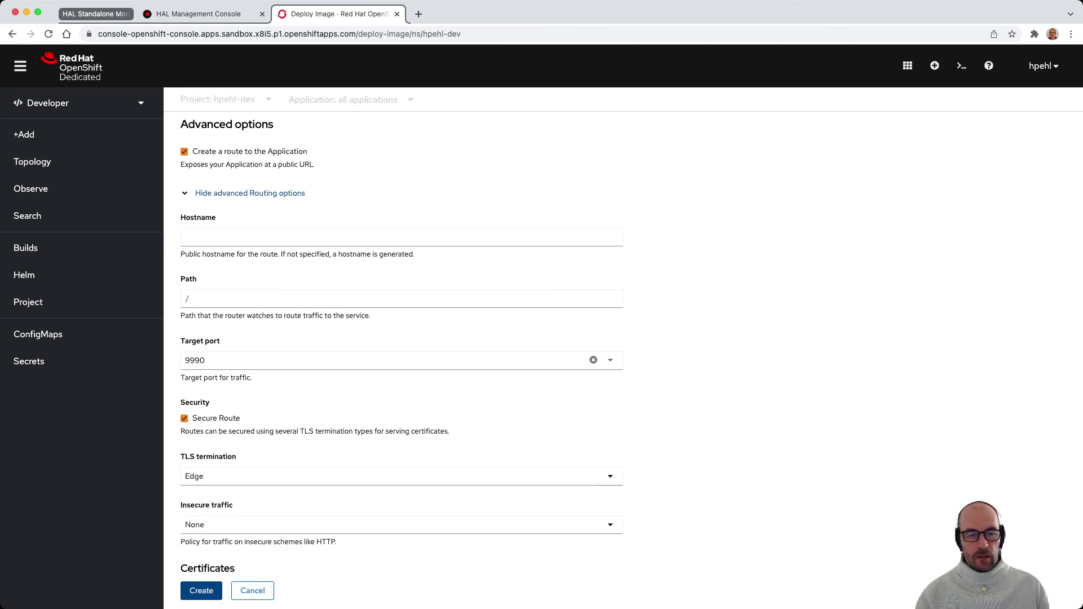
pyautogui.click(201, 579)
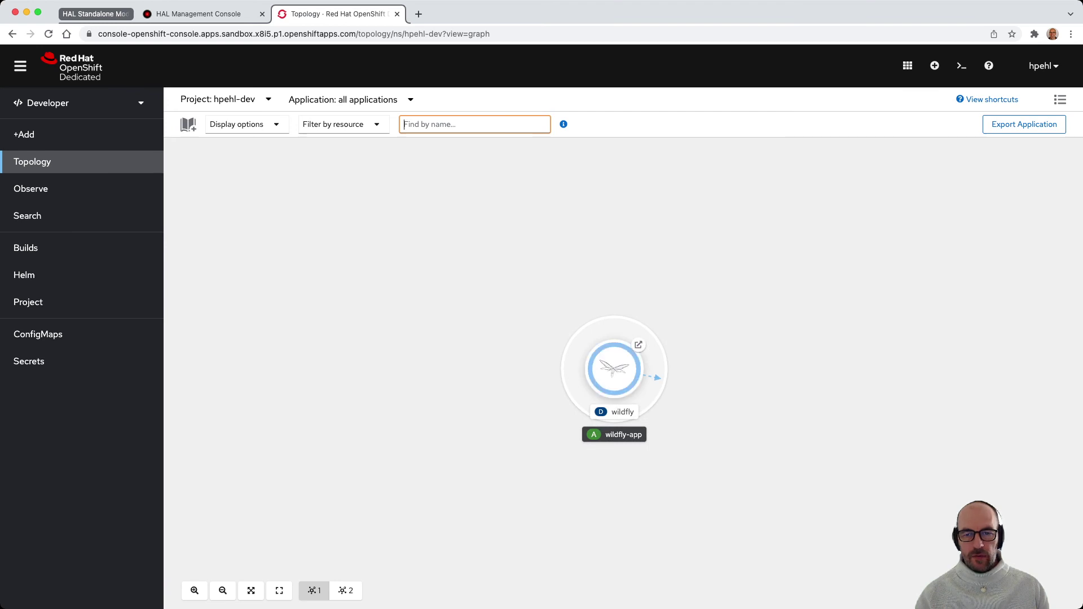
# - View the logs of the wildfly deployment's pod and resume the log stream to check the server startup
pyautogui.click(614, 368)
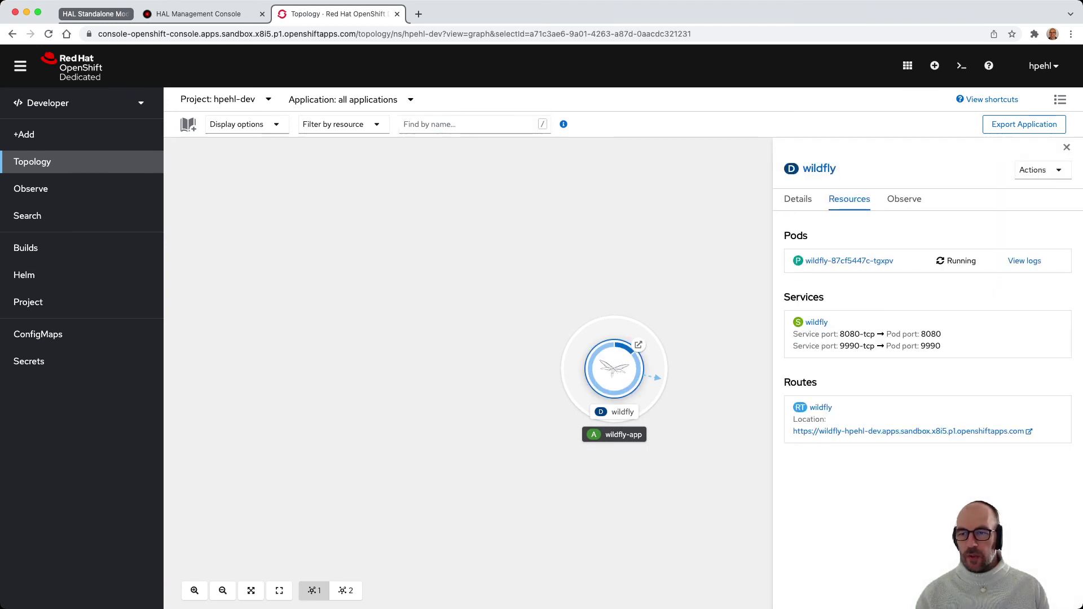
pyautogui.click(1024, 325)
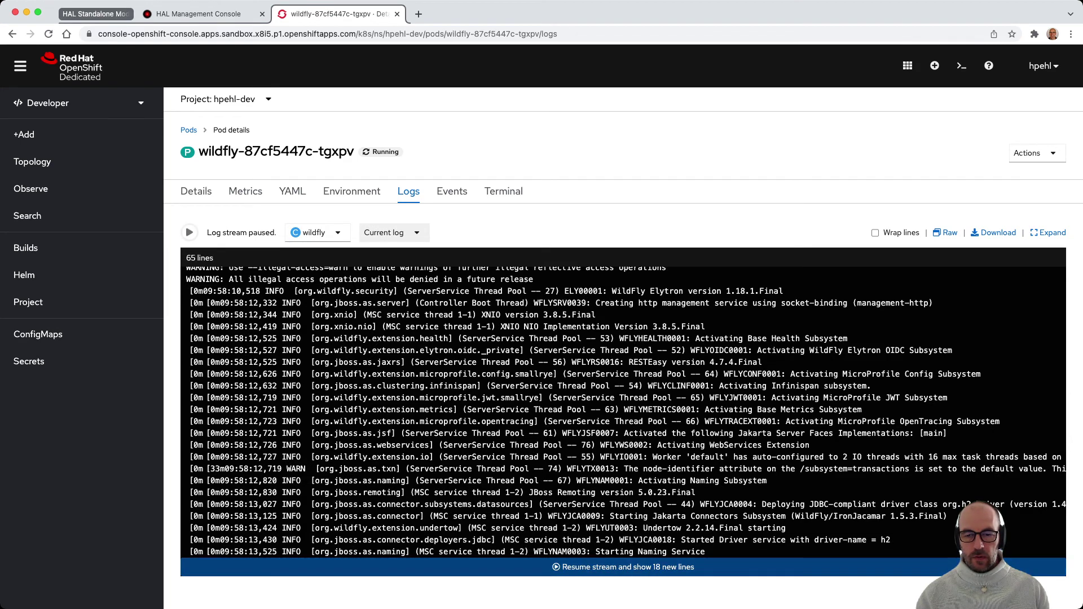
pyautogui.click(628, 567)
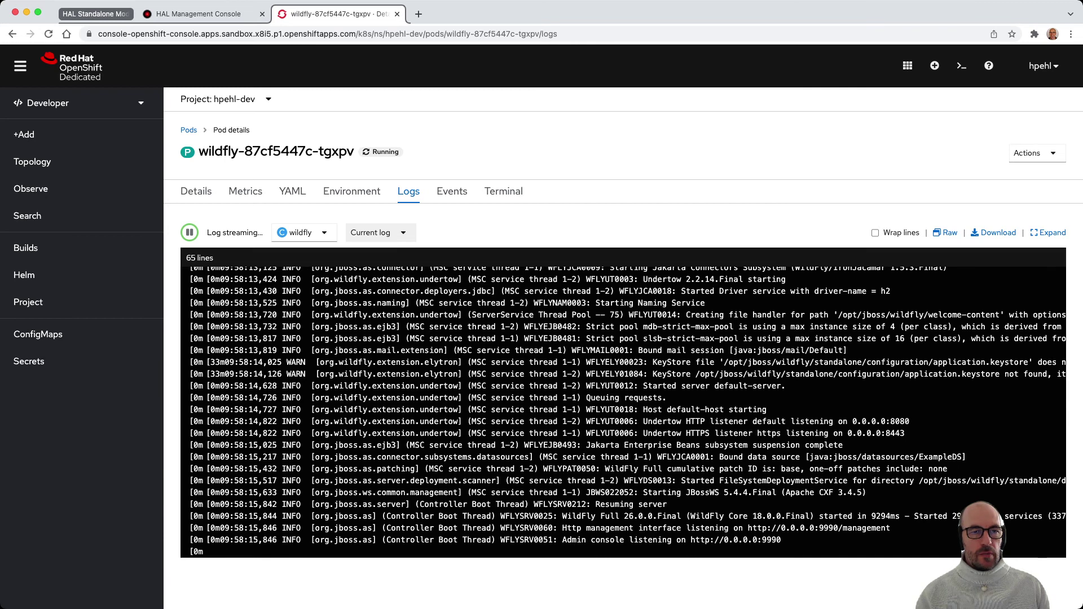
# - Open the details of the wildfly deployment's route, copy its host name and return to the online HAL console
pyautogui.click(32, 161)
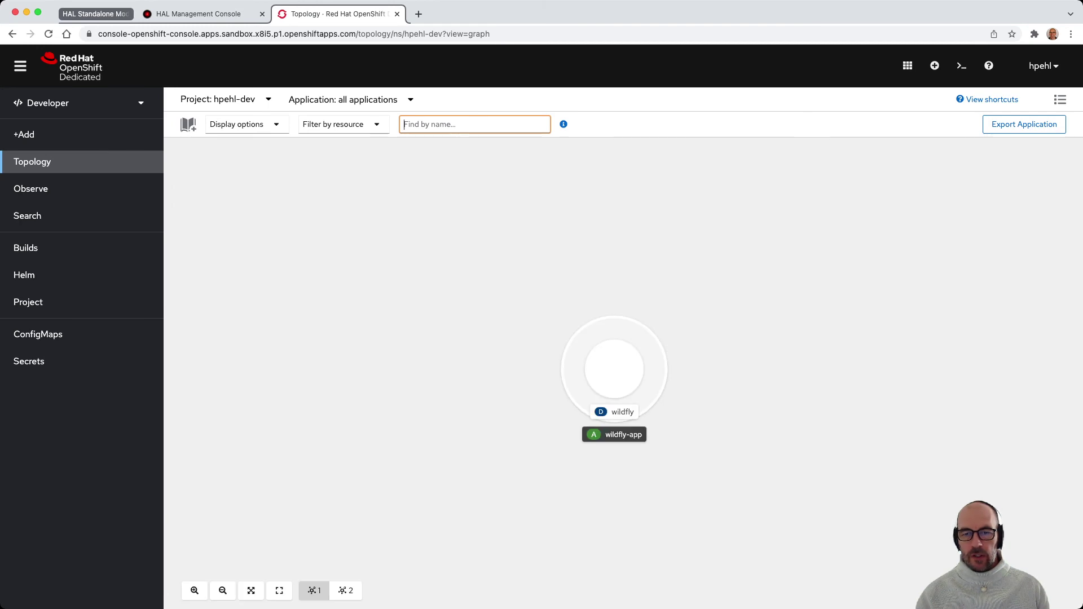
pyautogui.click(613, 369)
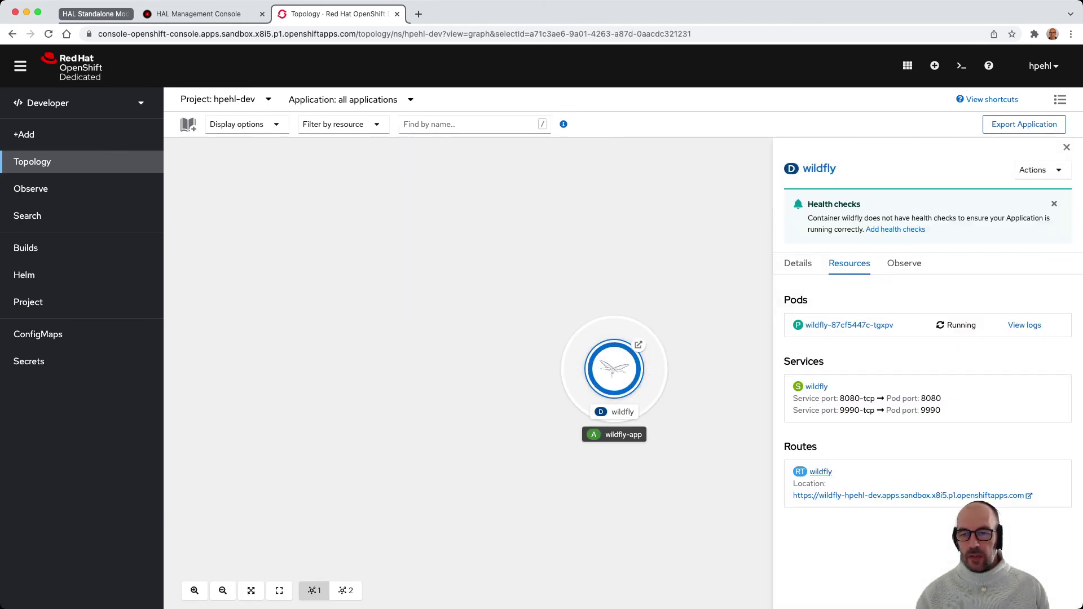
pyautogui.click(821, 471)
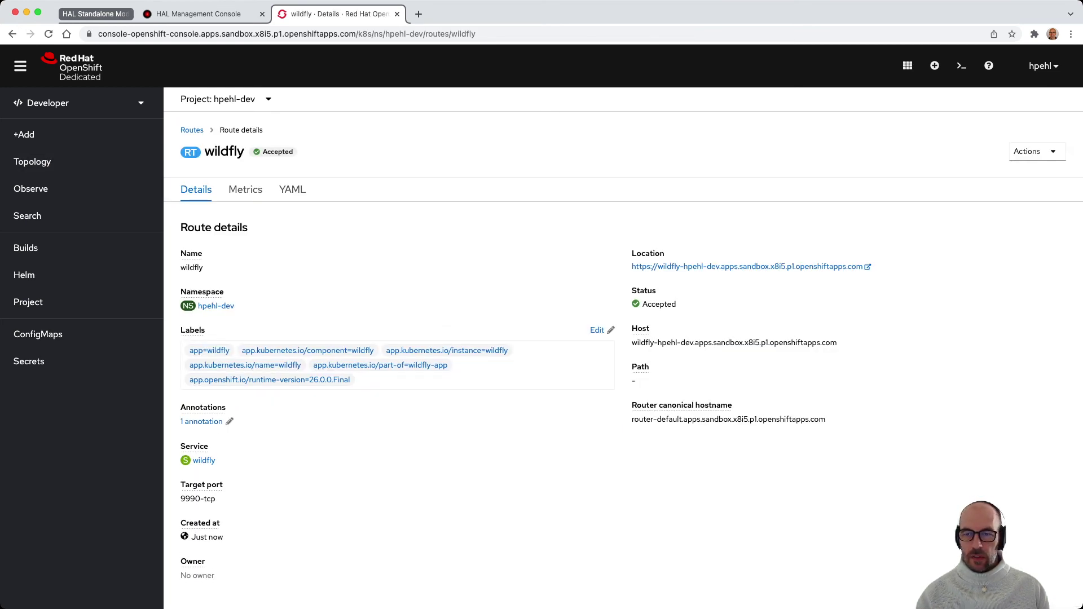
pyautogui.moveTo(632, 342); pyautogui.dragTo(837, 342)
pyautogui.press('super+c')
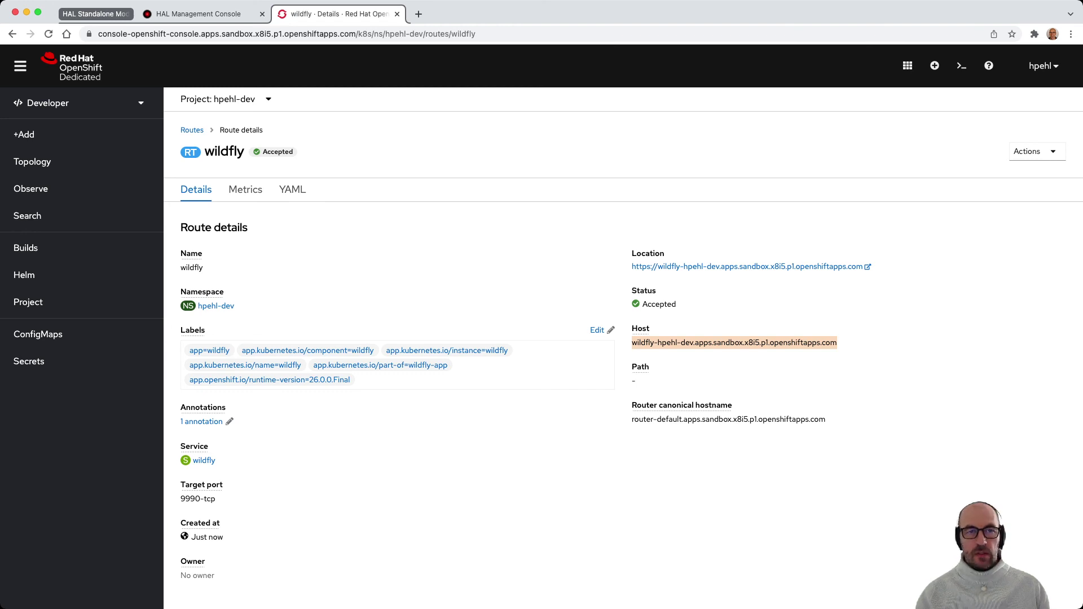
pyautogui.click(207, 14)
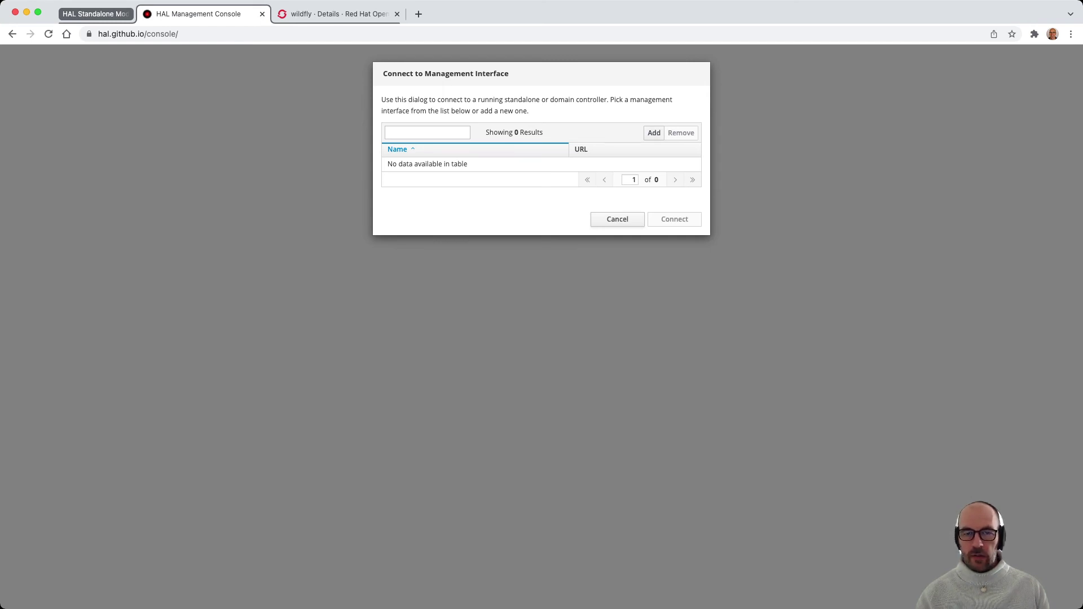
# - Add a management interface named openshift with the https scheme, the copied route host and port 443, and connect to it
pyautogui.click(653, 132)
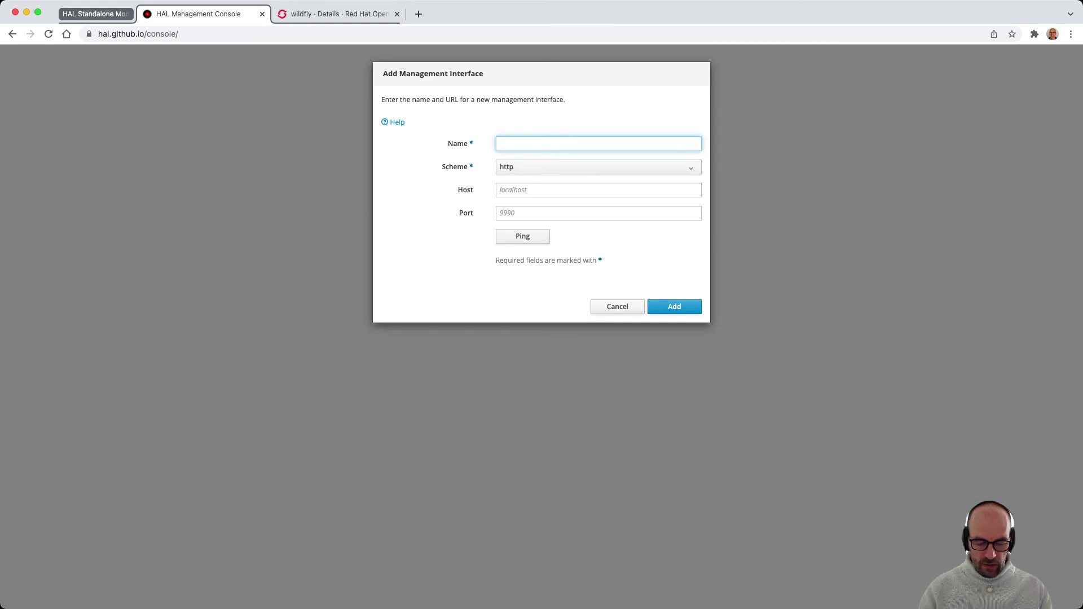
pyautogui.write('openshift')
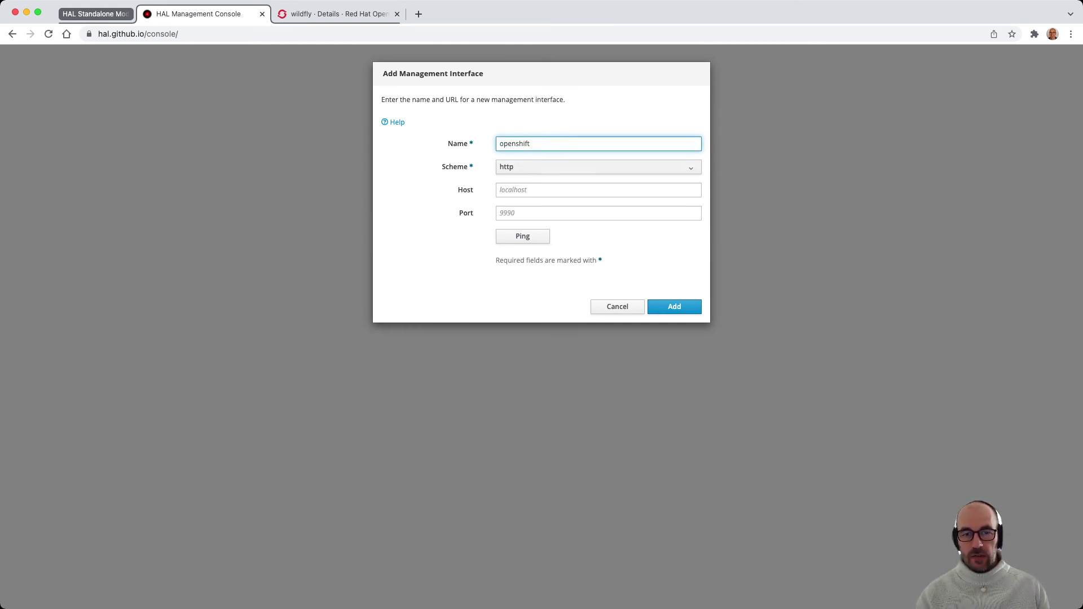
pyautogui.press('Tab')
pyautogui.press('space')
pyautogui.press('Down')
pyautogui.press('Return')
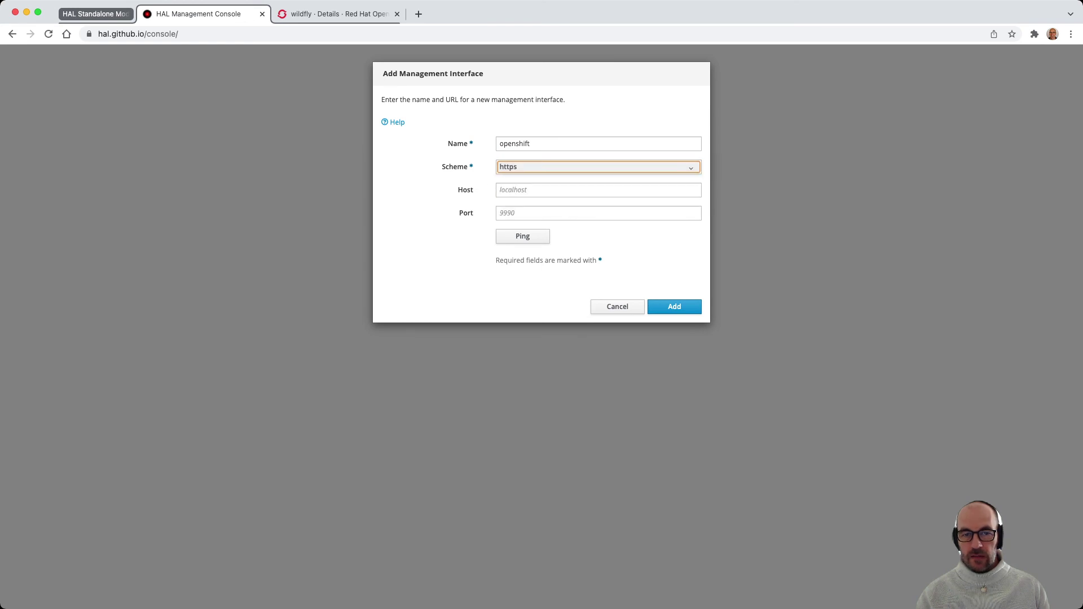
pyautogui.press('Tab')
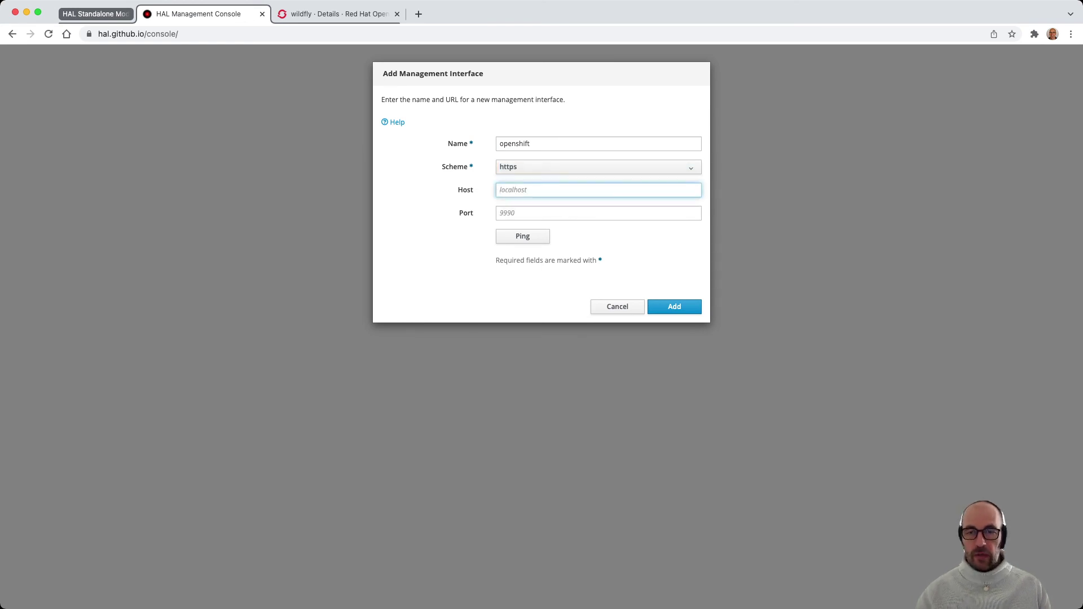
pyautogui.press('super+v')
pyautogui.press('Tab')
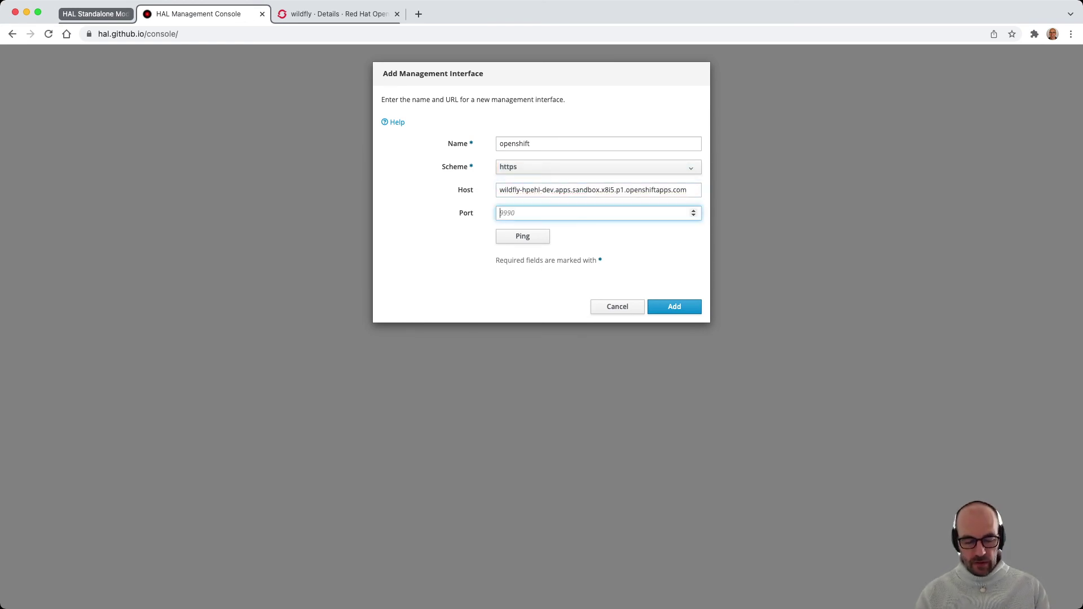
pyautogui.write('443')
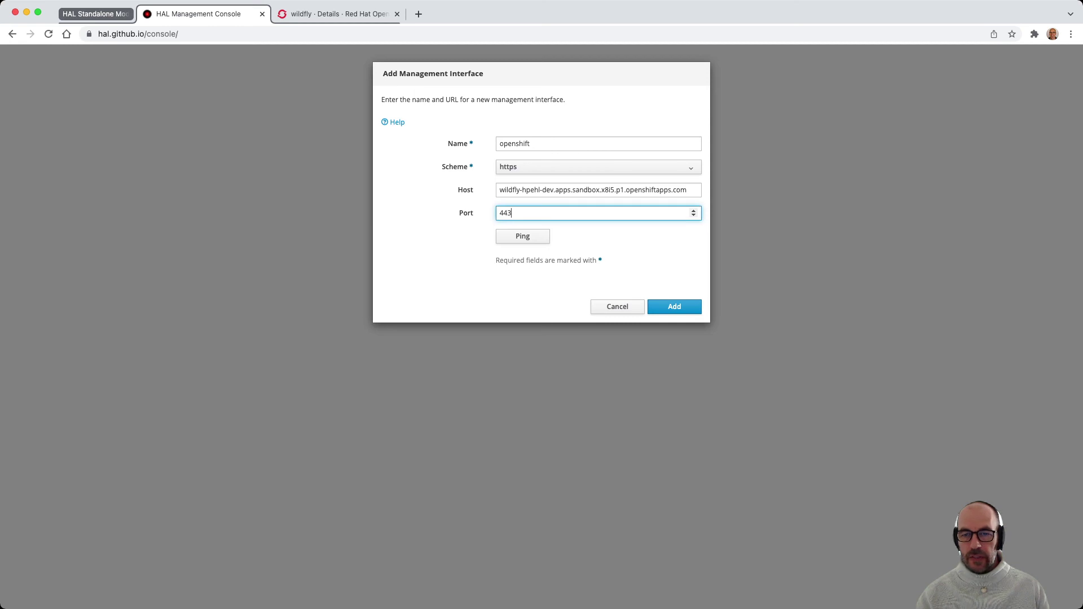
pyautogui.press('Return')
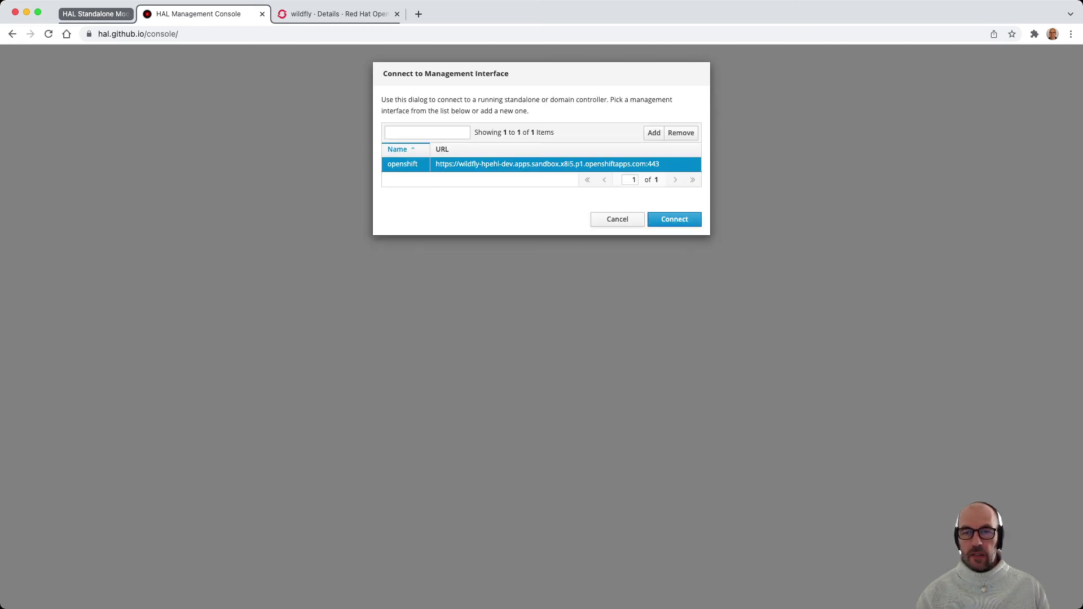
pyautogui.press('Return')
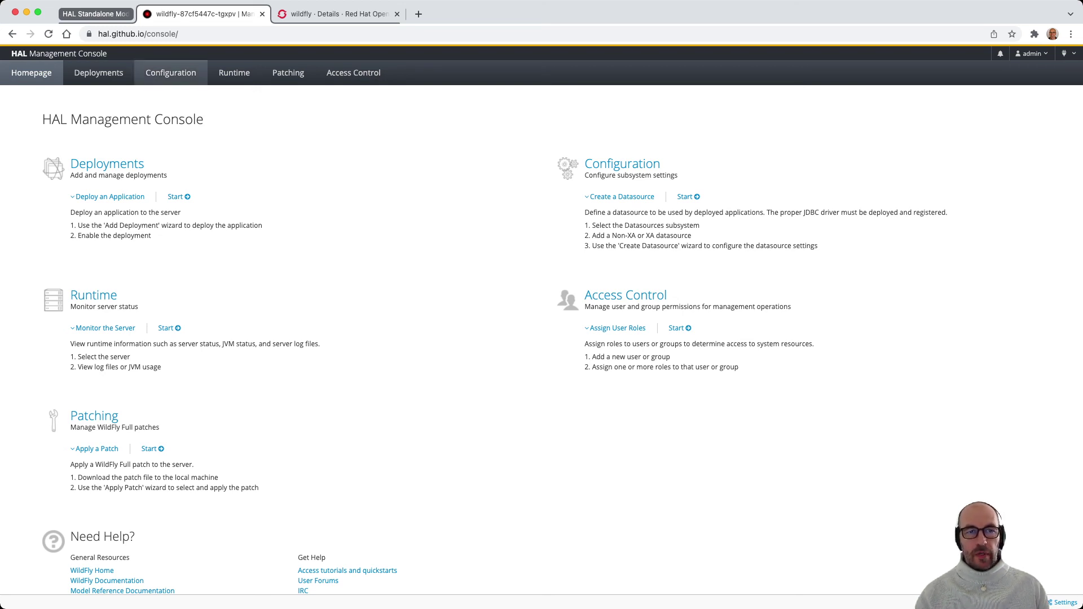
# - Open the main configuration of the Logging subsystem on the connected server
pyautogui.click(170, 72)
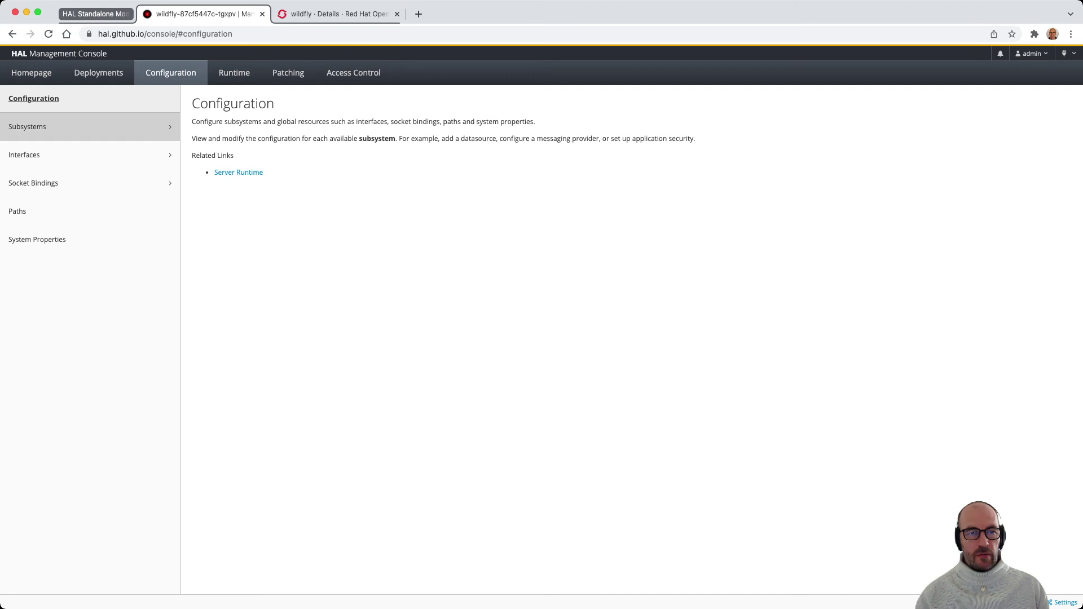
pyautogui.click(89, 127)
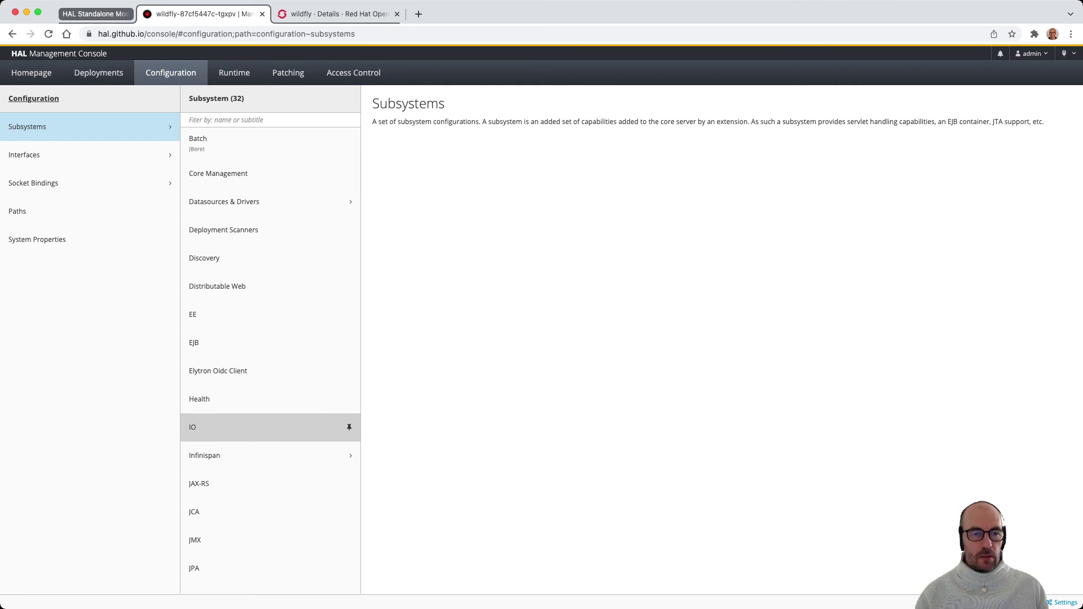
pyautogui.scroll(-3, 271, 423)
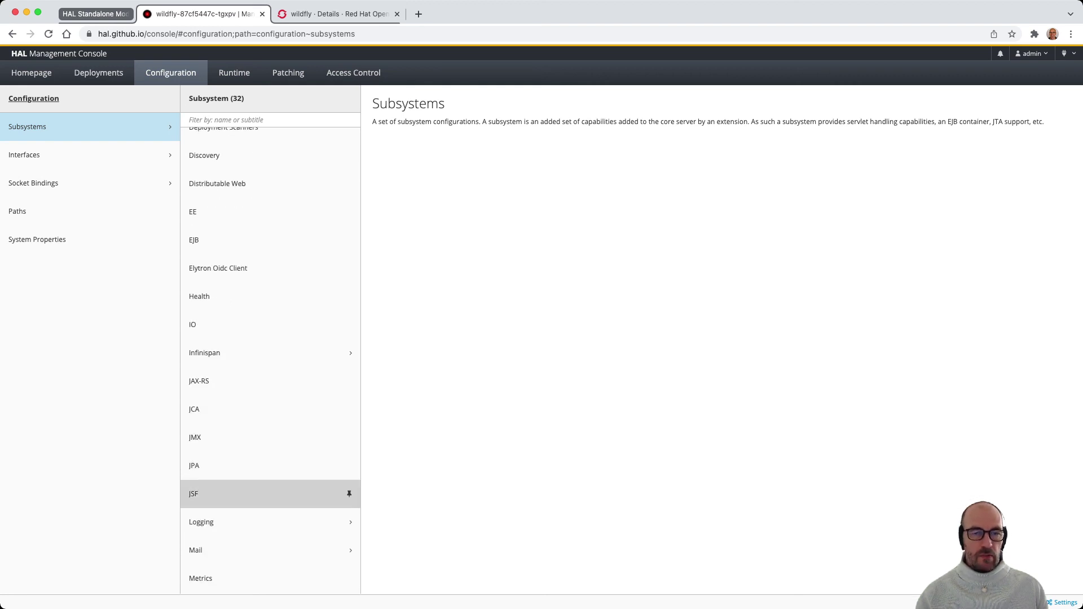
pyautogui.click(270, 522)
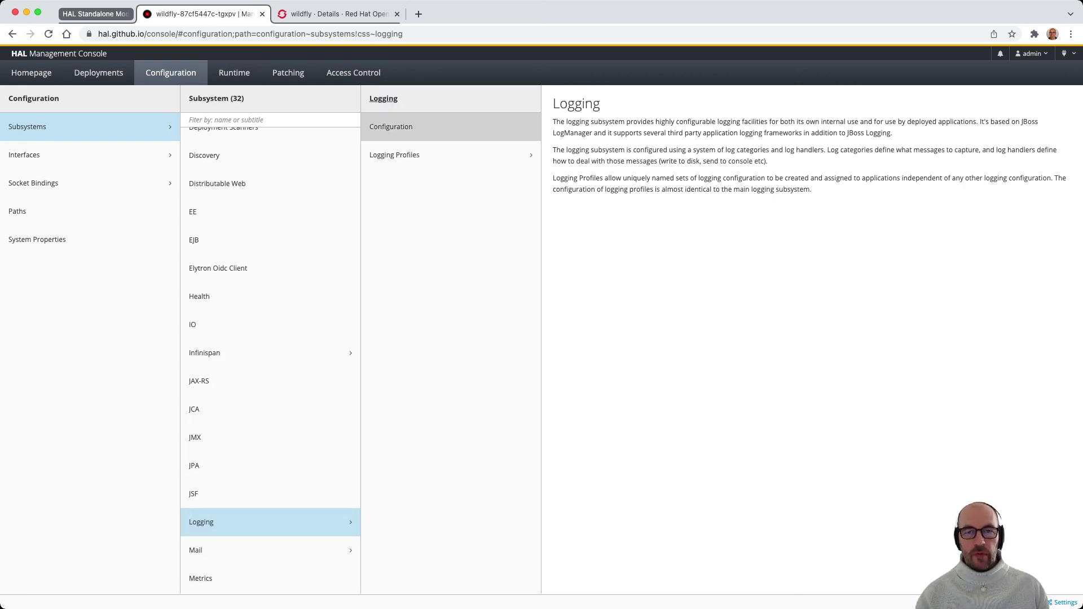
pyautogui.click(406, 127)
pyautogui.click(520, 126)
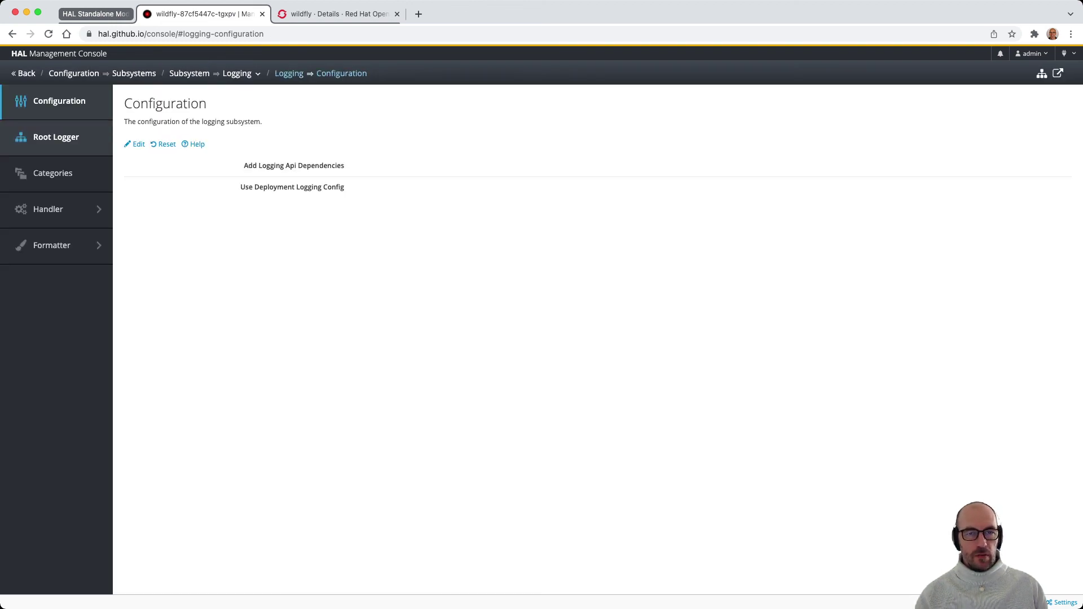
# - Set the root logger's level to DEBUG and save the change
pyautogui.click(56, 137)
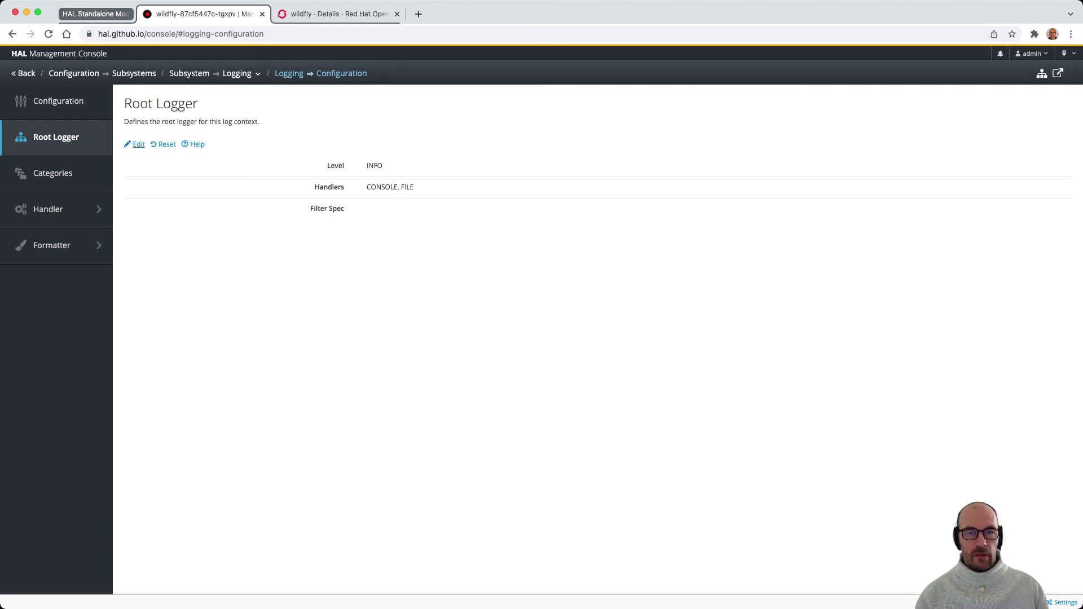
pyautogui.click(138, 144)
pyautogui.click(621, 165)
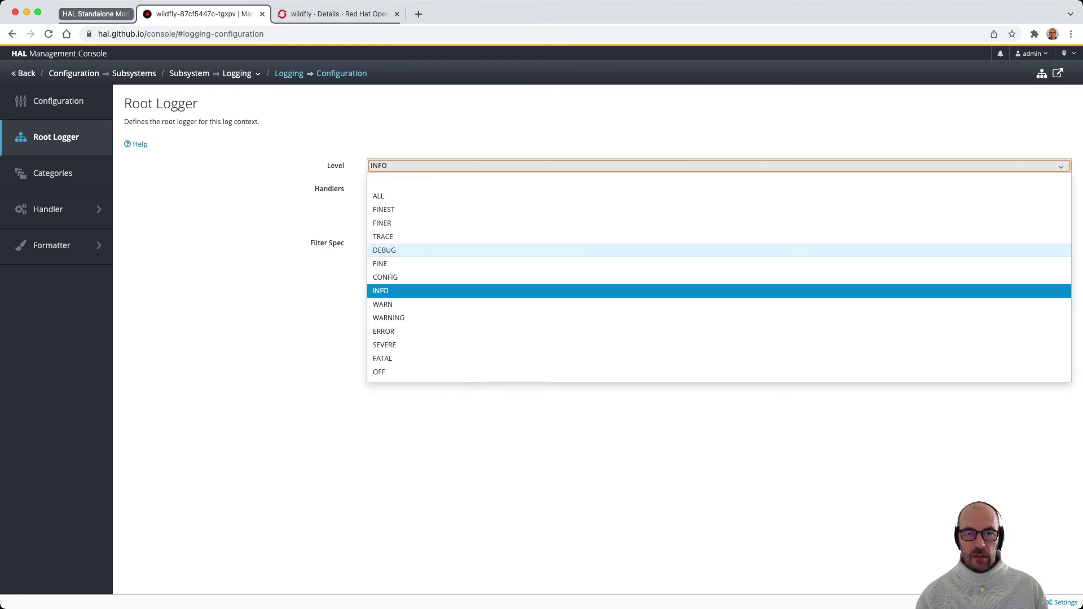
pyautogui.click(621, 250)
pyautogui.click(1044, 265)
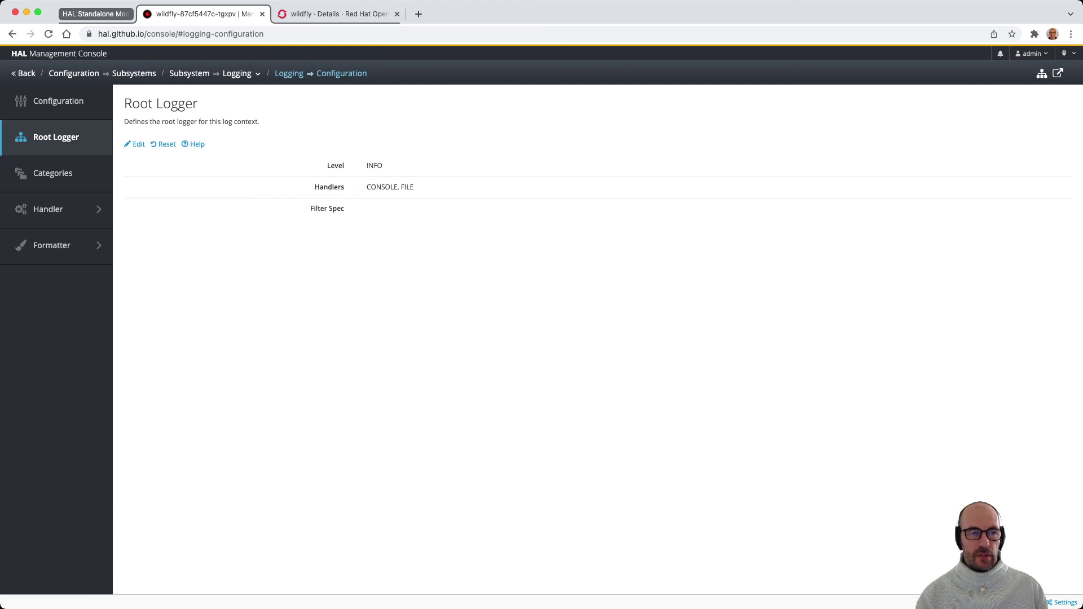
# - Set the level of the CONSOLE console handler to DEBUG and save the change
pyautogui.moveTo(56, 210)
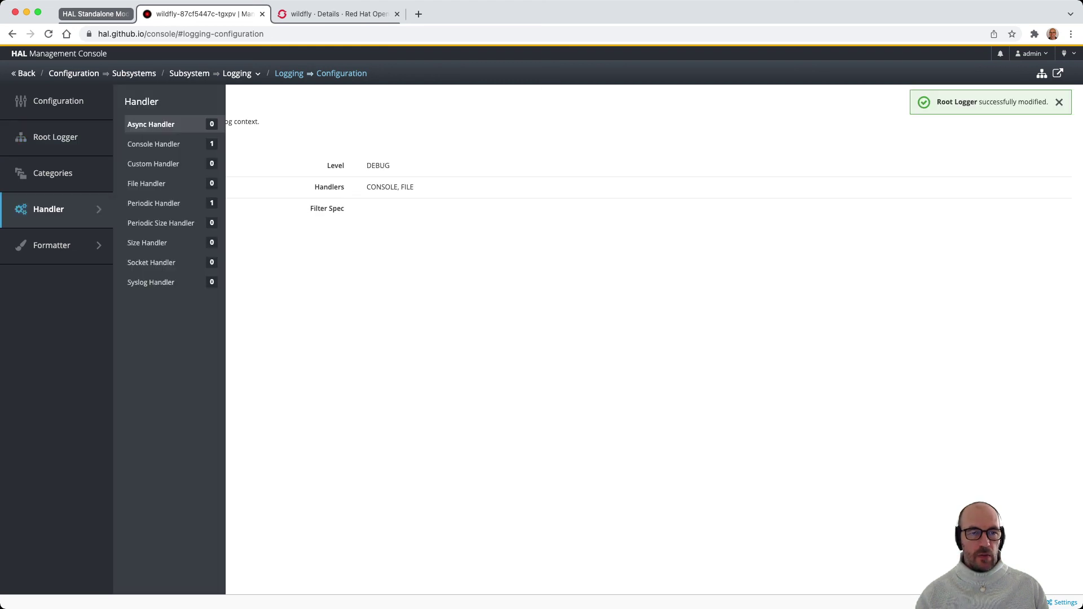
pyautogui.click(154, 144)
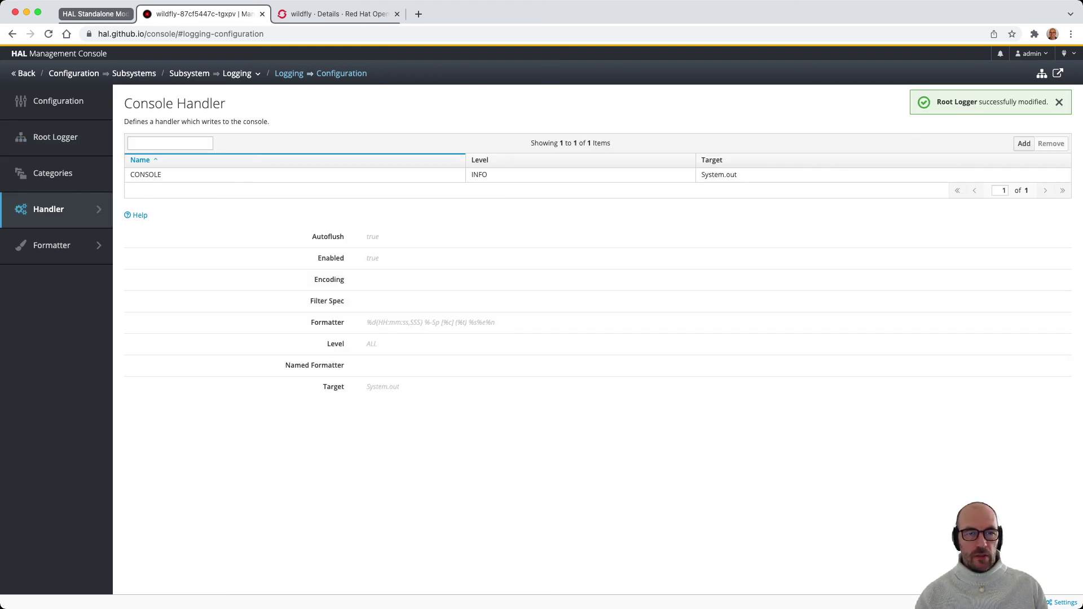
pyautogui.click(155, 175)
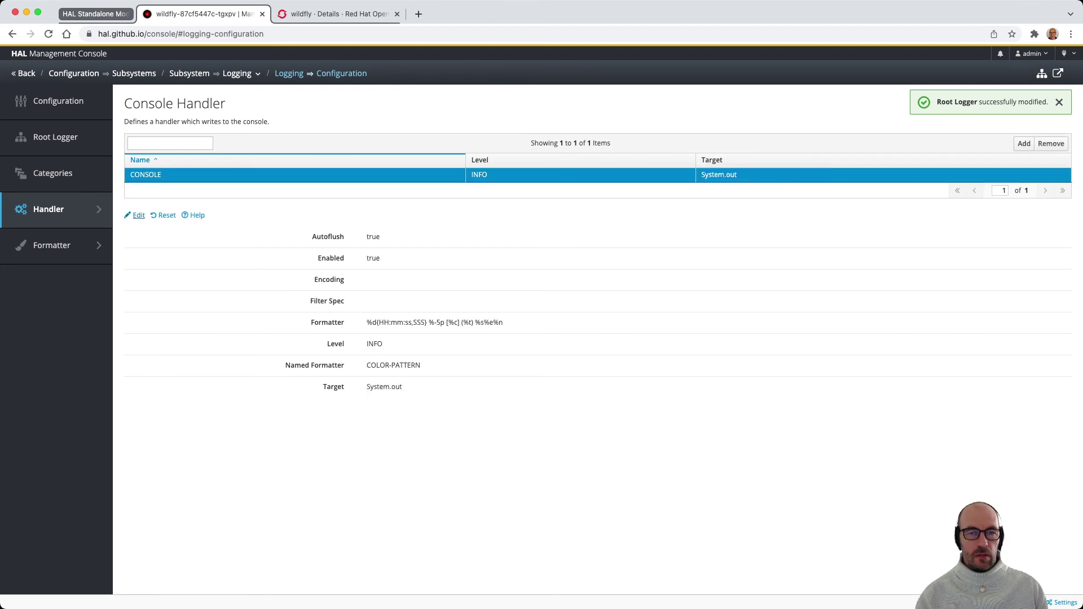
pyautogui.click(137, 215)
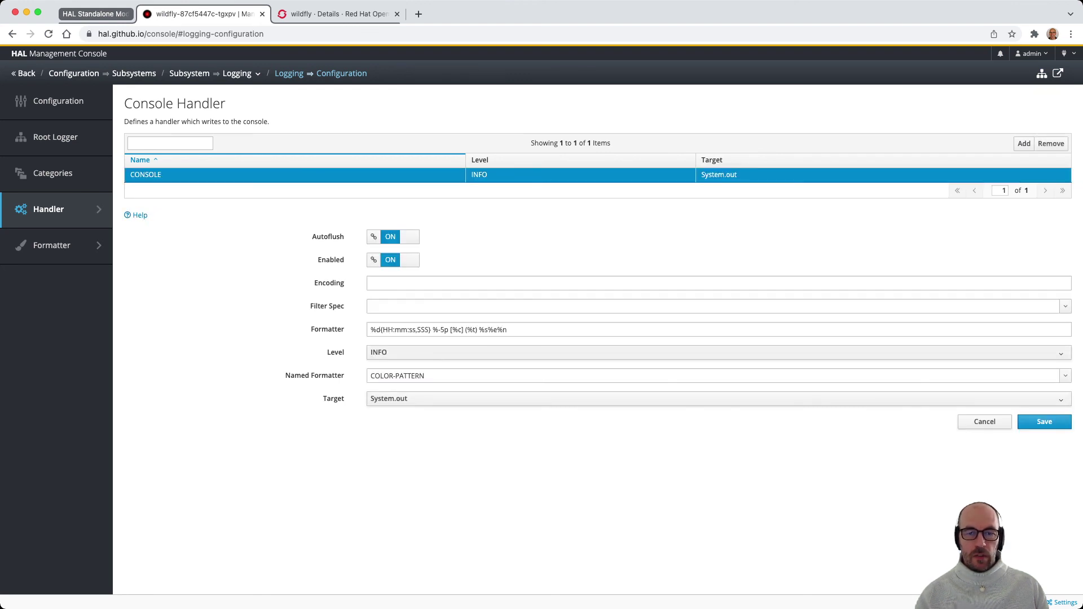
pyautogui.click(713, 352)
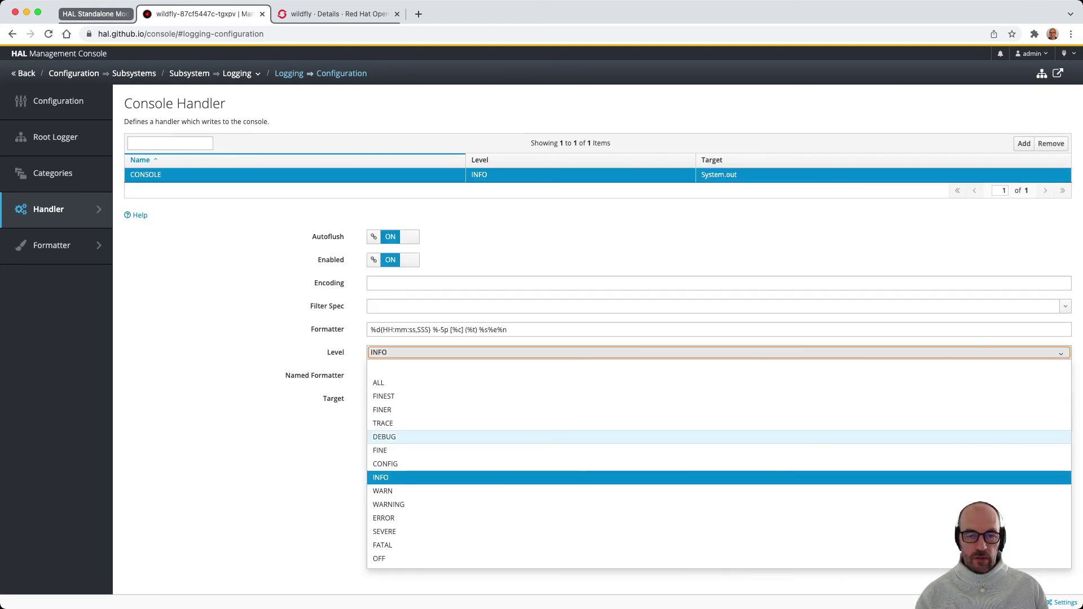
pyautogui.click(384, 437)
pyautogui.click(1044, 421)
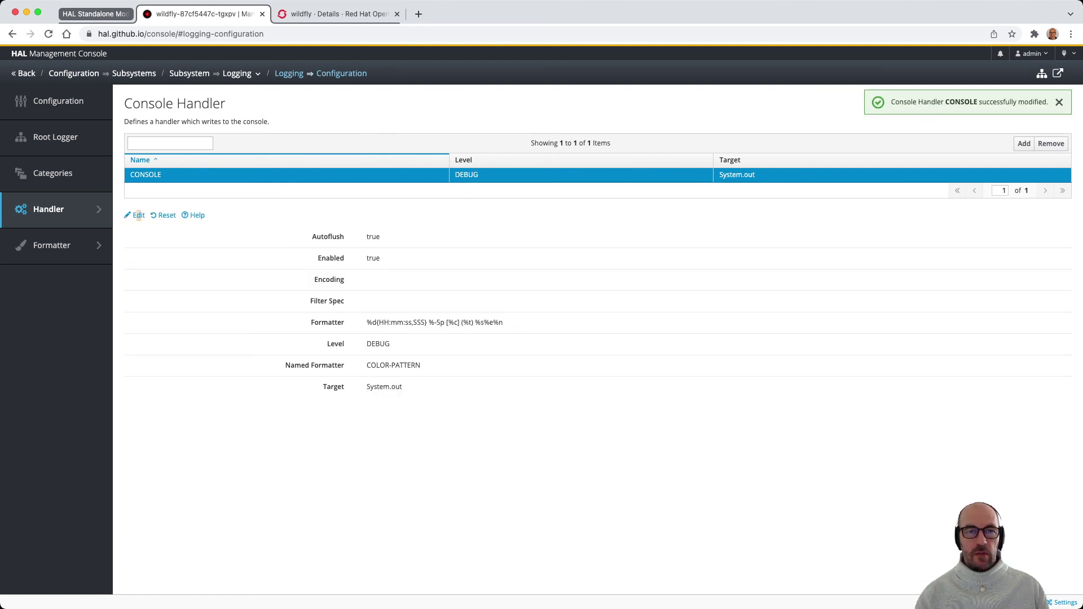
# - Switch to the OpenShift console, check the wildfly pod's logs for debug output, and return to the HAL console
pyautogui.click(339, 13)
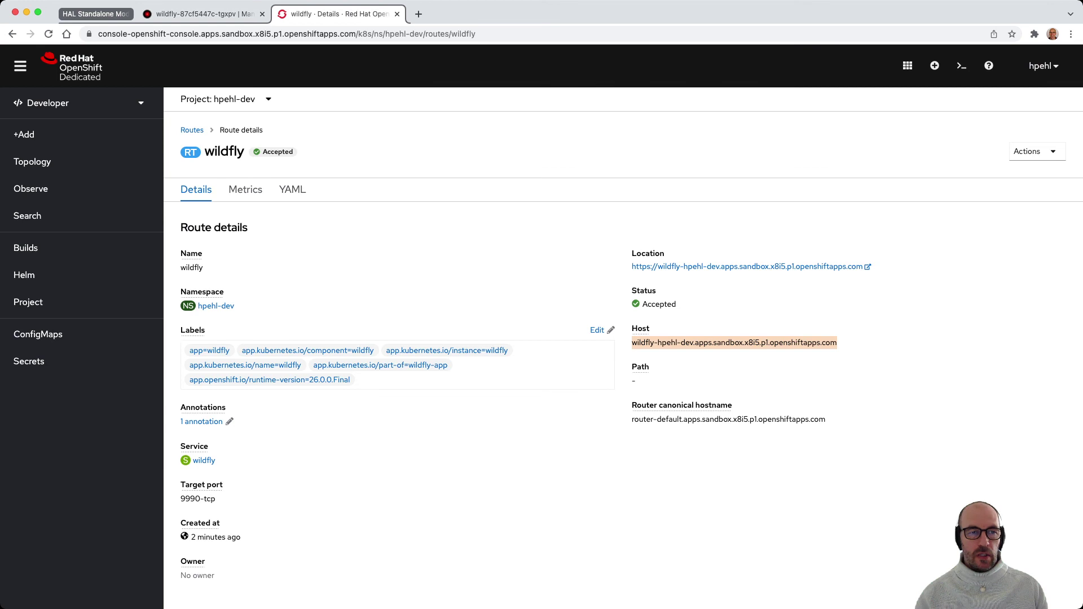
pyautogui.click(33, 161)
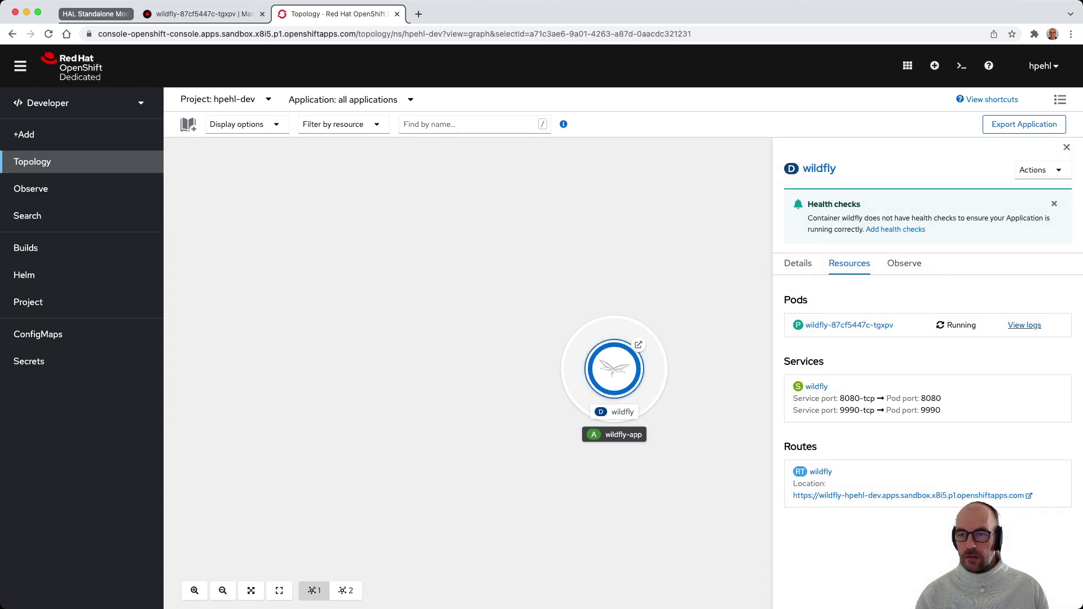
pyautogui.click(1024, 325)
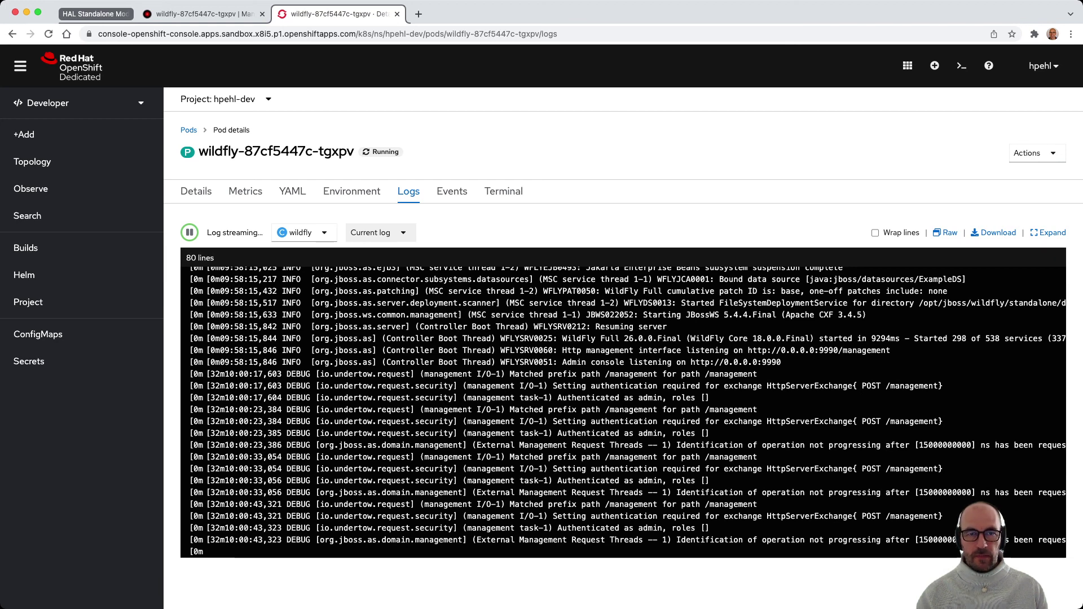
pyautogui.hotkey('ctrl', 'shift', 'Tab')
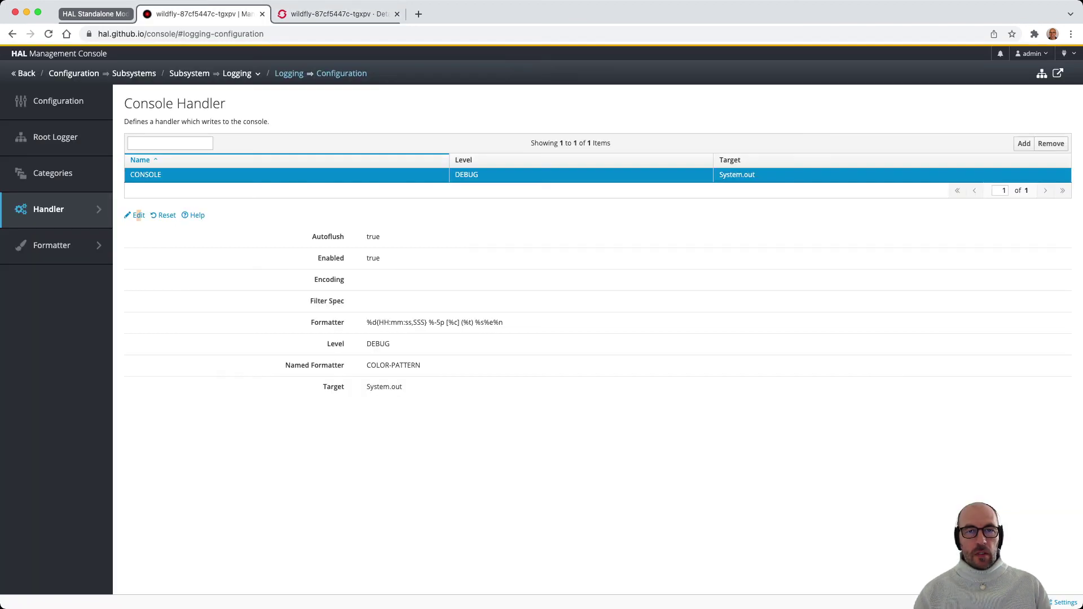
pyautogui.press('super+Tab')
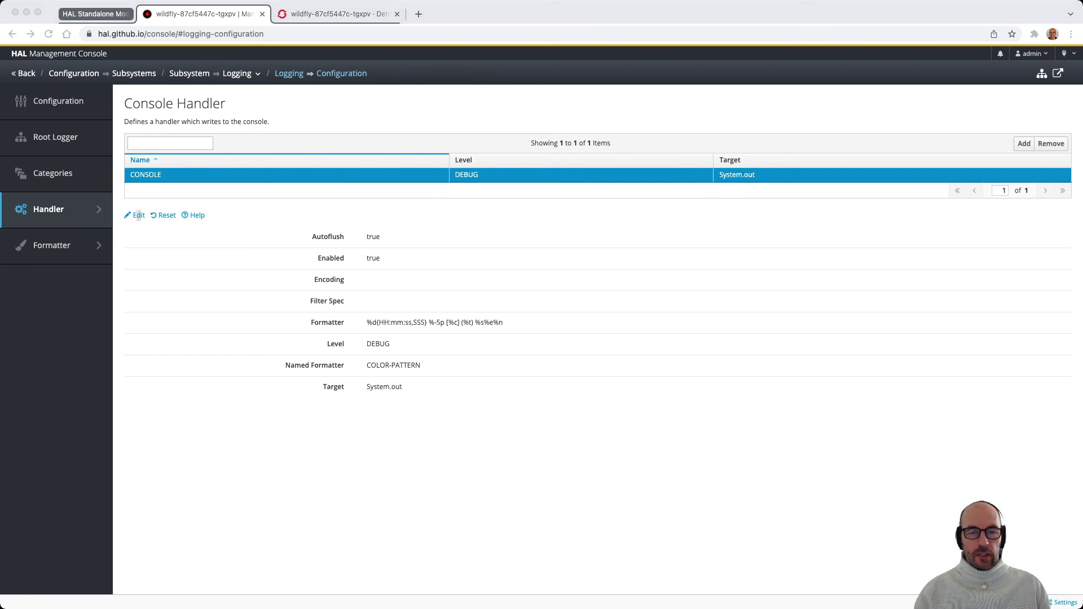